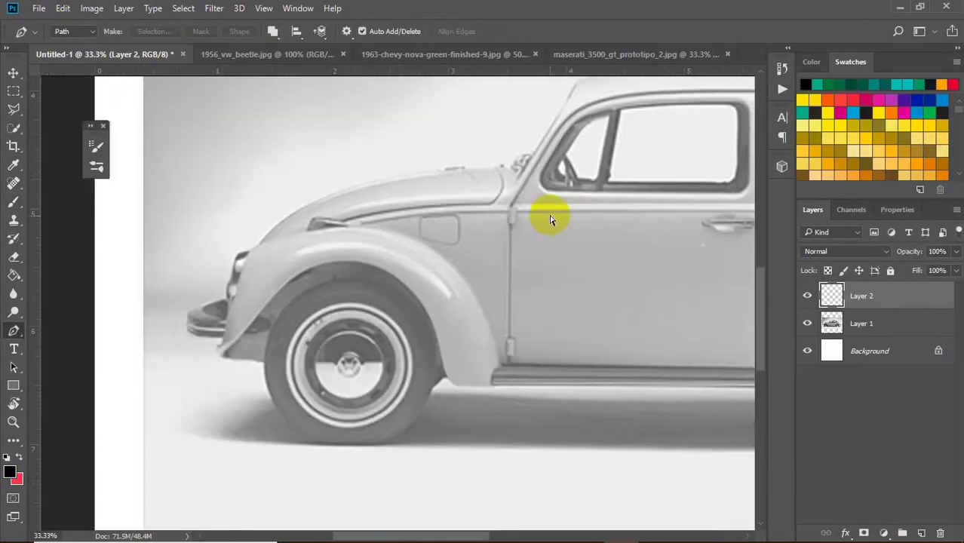
# Pen-trace the Beetle's hood, front fender and front wheel arch on Layer 2.
pyautogui.hotkey('ctrl', '+')
pyautogui.moveTo(162, 303); pyautogui.dragTo(280, 176)
pyautogui.click(521, 189)
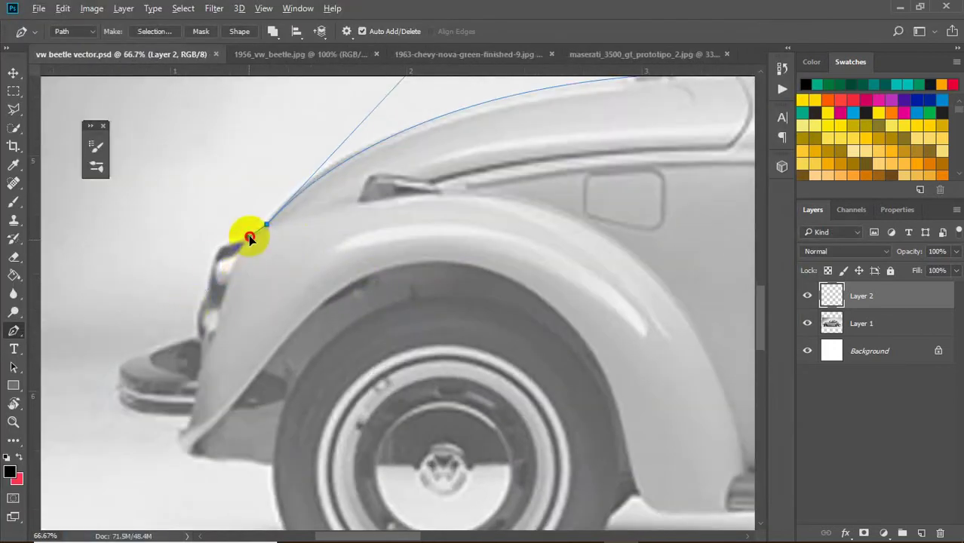
pyautogui.moveTo(247, 233); pyautogui.dragTo(212, 280)
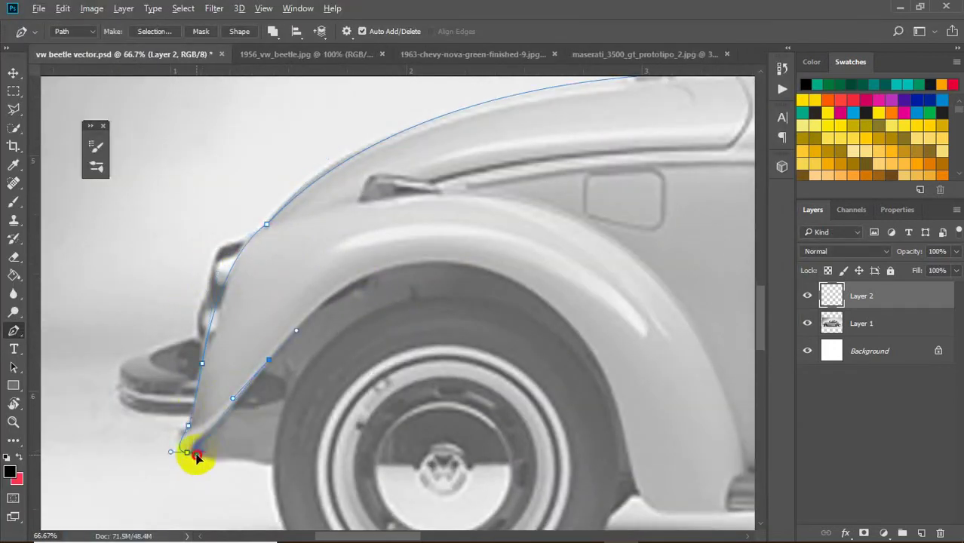
pyautogui.moveTo(196, 456); pyautogui.dragTo(54, 329)
pyautogui.moveTo(490, 347); pyautogui.dragTo(528, 482)
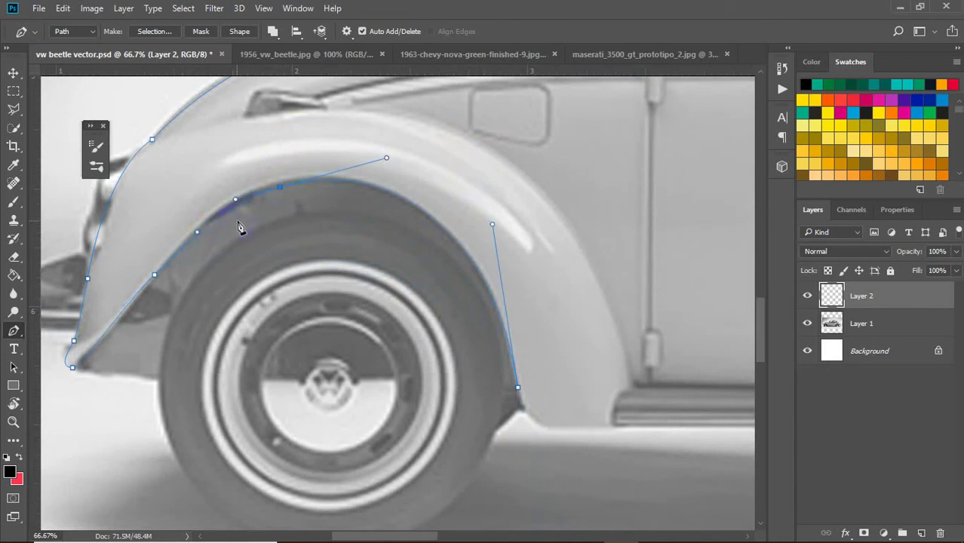
pyautogui.hotkey('ctrl', '-')
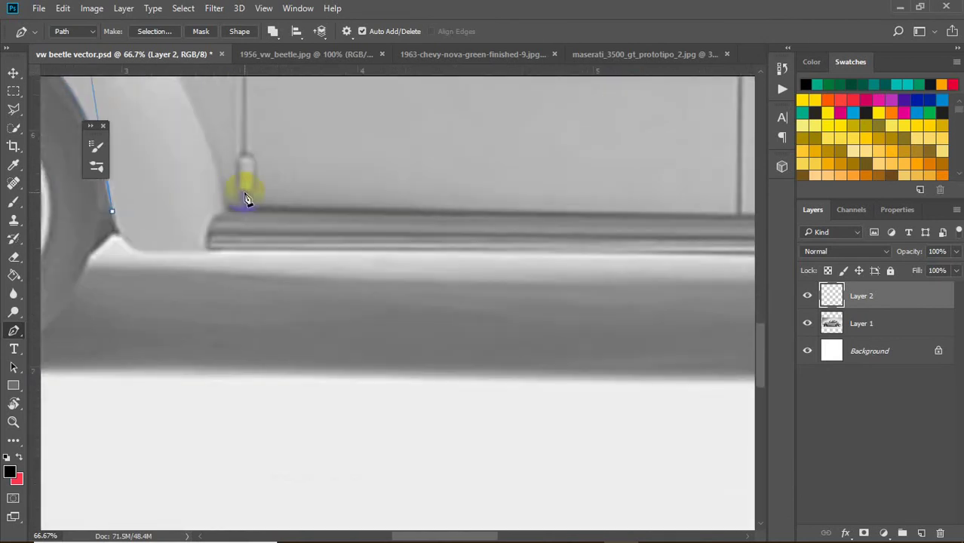
pyautogui.moveTo(303, 267); pyautogui.dragTo(375, 269)
# Continue the path along the running board, up the rear wheel arch to the bumper.
pyautogui.hotkey('ctrl', '-')
pyautogui.hscroll(5, 586, 254)
pyautogui.click(500, 295)
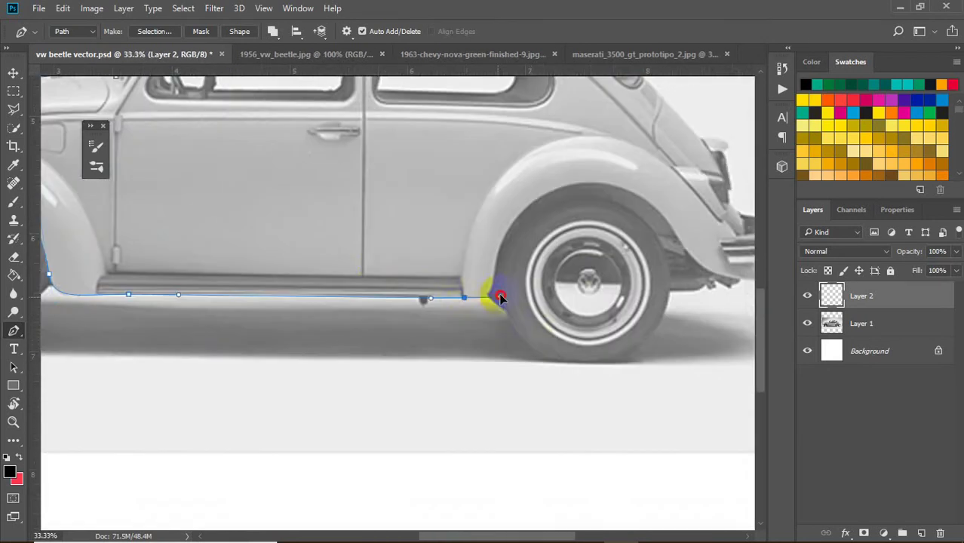
pyautogui.hotkey('ctrl', '+')
pyautogui.moveTo(273, 236); pyautogui.dragTo(290, 217)
pyautogui.hotkey('ctrl', '+')
pyautogui.click(144, 401)
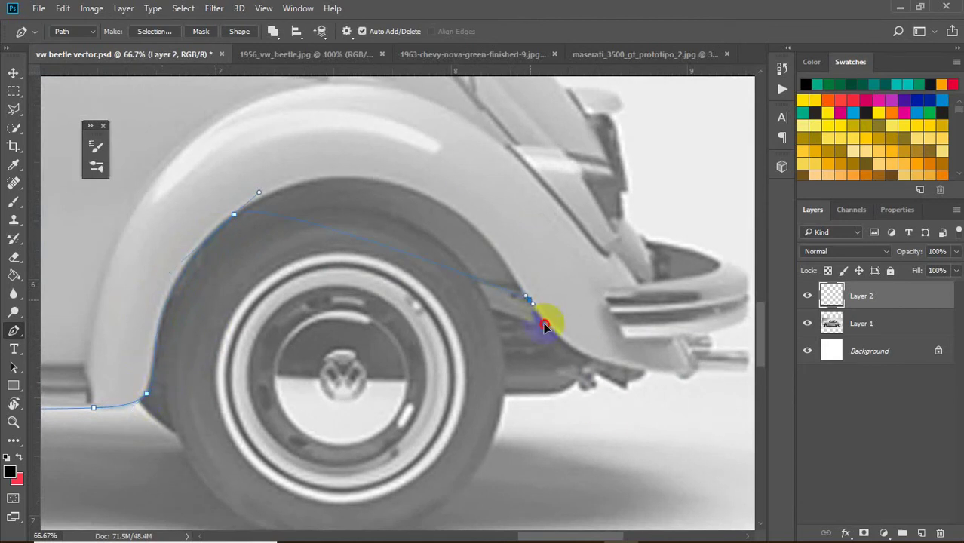
pyautogui.hscroll(5, 417, 113)
pyautogui.scroll(2, 468, 196)
pyautogui.click(499, 457)
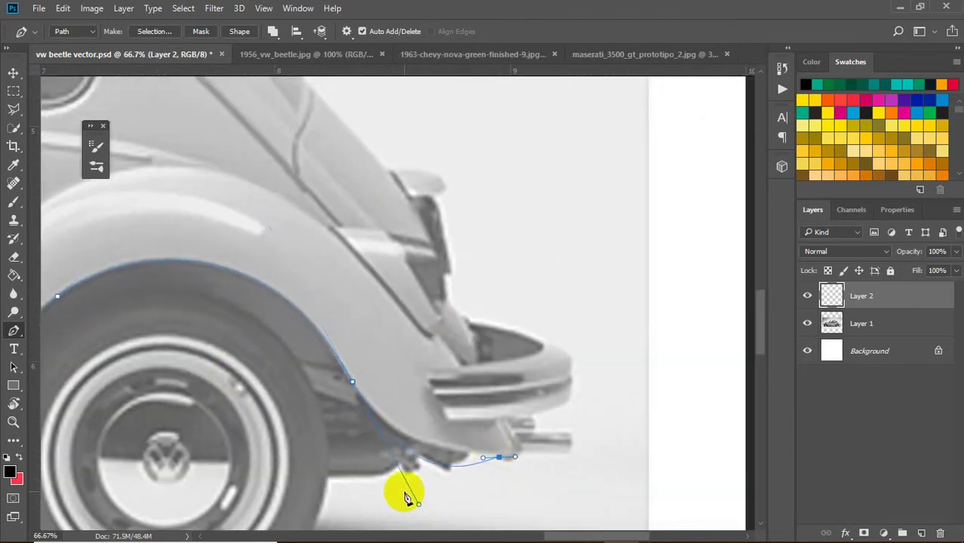
# Curve the path up the rear body, engine lid and rear window ridge.
pyautogui.moveTo(395, 314); pyautogui.dragTo(419, 400)
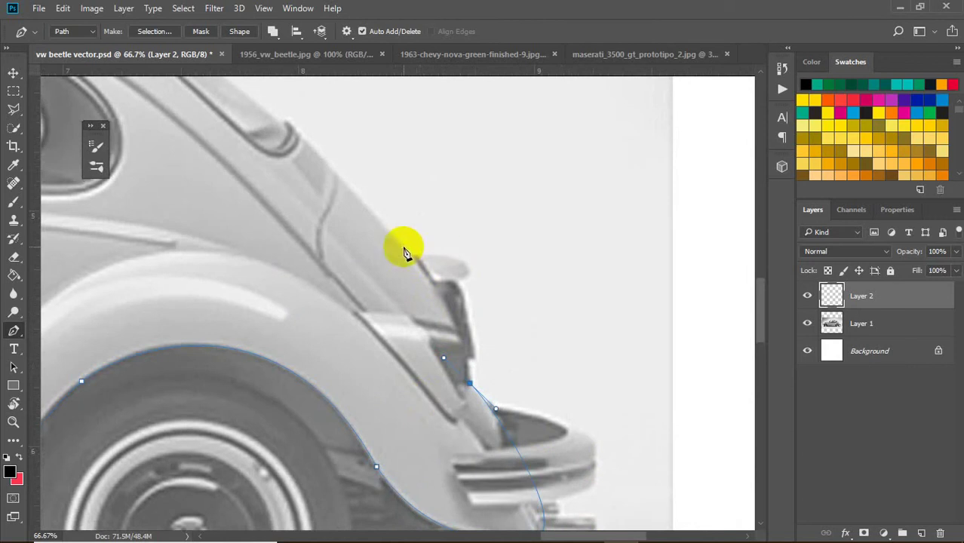
pyautogui.moveTo(404, 251)
pyautogui.mouseDown()
pyautogui.moveTo(337, 172)
pyautogui.moveTo(276, 177)
pyautogui.mouseUp()
pyautogui.moveTo(334, 294); pyautogui.dragTo(450, 440)
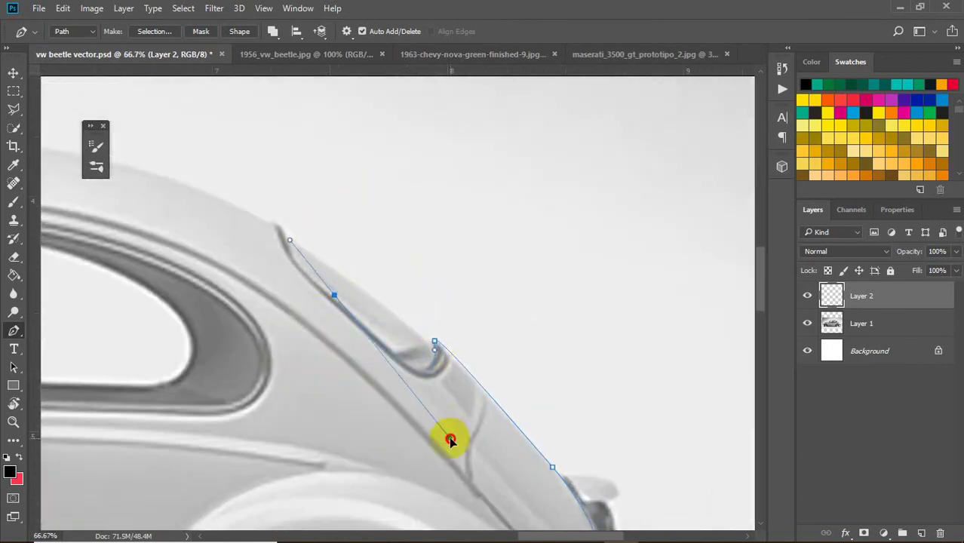
pyautogui.moveTo(293, 214); pyautogui.dragTo(281, 249)
pyautogui.scroll(3, 286, 228)
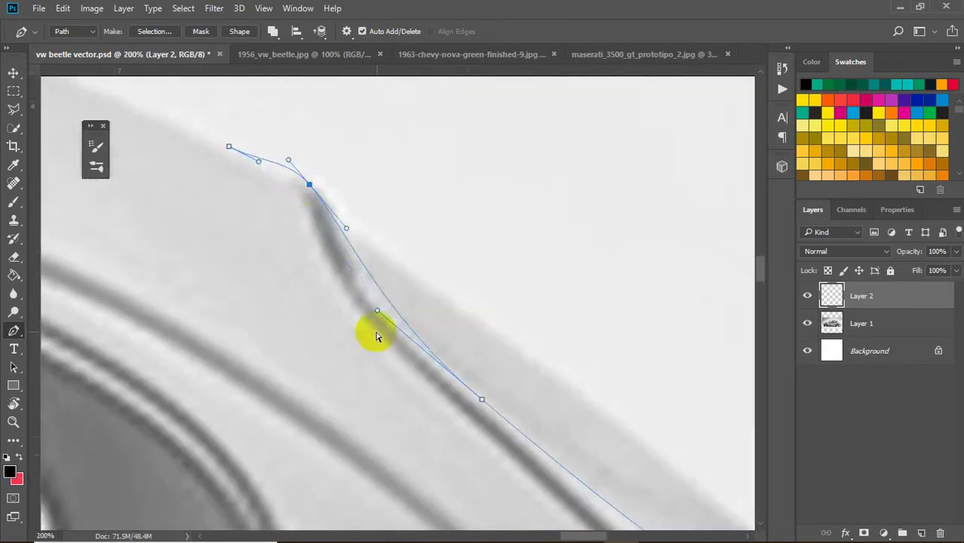
pyautogui.scroll(-3, 358, 289)
pyautogui.click(522, 411)
pyautogui.click(385, 301)
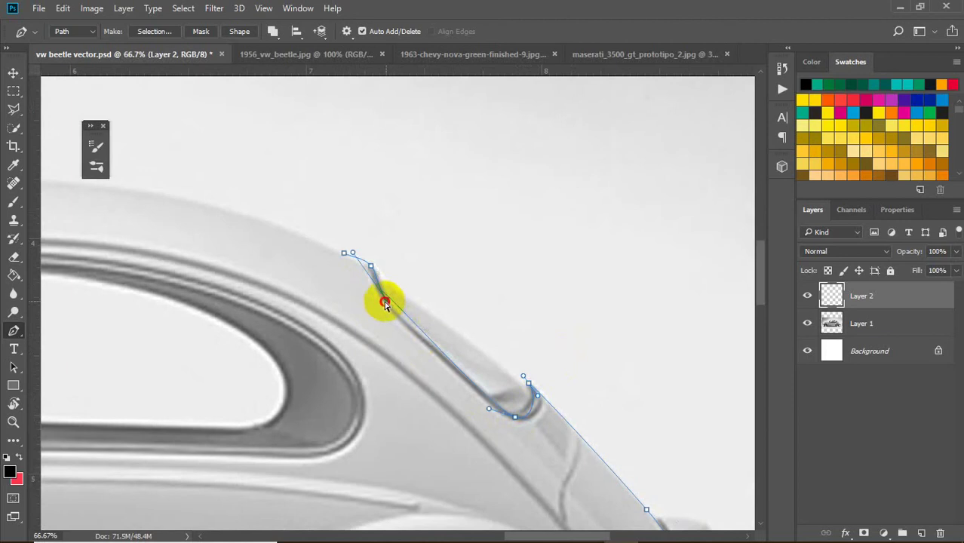
pyautogui.moveTo(340, 308); pyautogui.dragTo(385, 375)
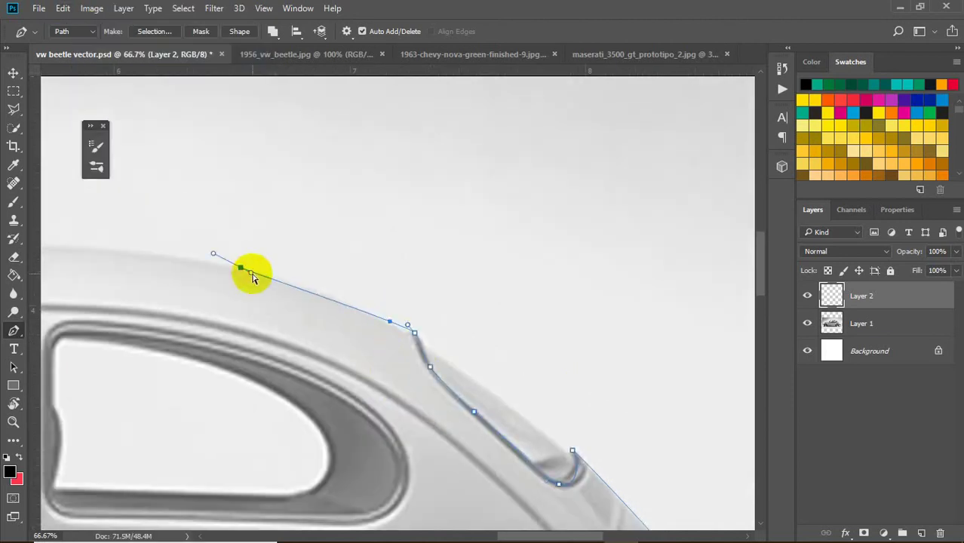
pyautogui.hscroll(-5, 283, 280)
# Run the path forward along the roof, shaping the roof-corner curve to the roofline.
pyautogui.moveTo(208, 316); pyautogui.dragTo(318, 280)
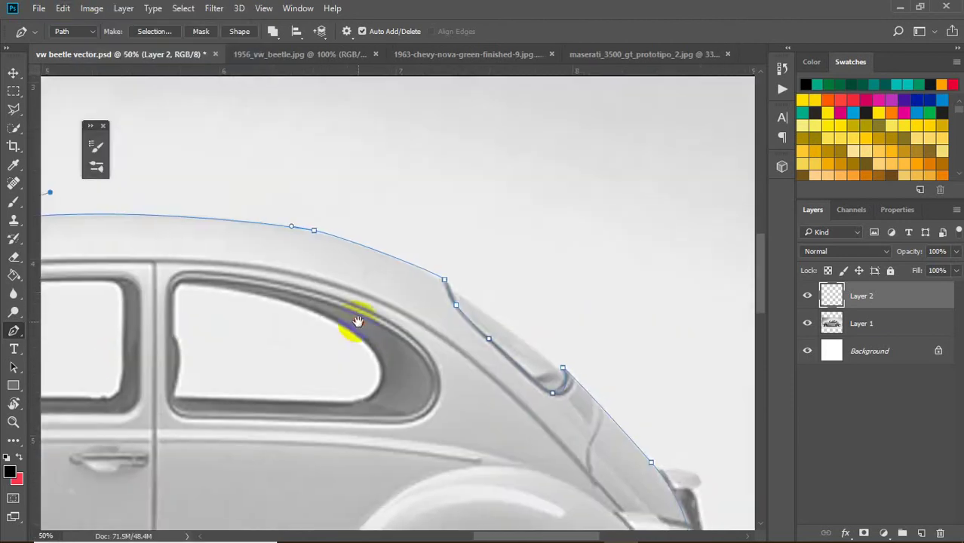
pyautogui.moveTo(350, 316); pyautogui.dragTo(485, 323)
pyautogui.scroll(-1, 485, 323)
pyautogui.moveTo(460, 205); pyautogui.dragTo(439, 217)
pyautogui.scroll(1, 445, 203)
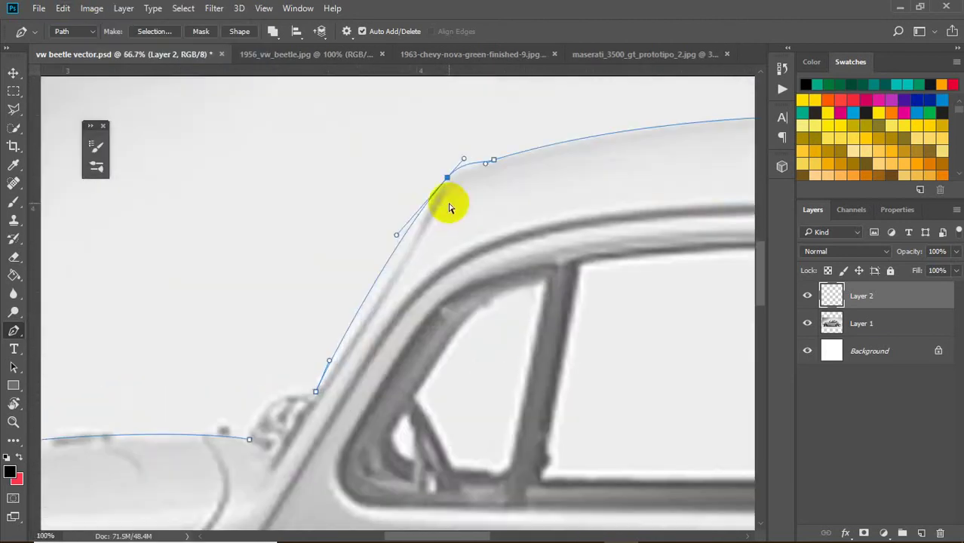
pyautogui.scroll(1, 483, 263)
pyautogui.scroll(-2, 441, 253)
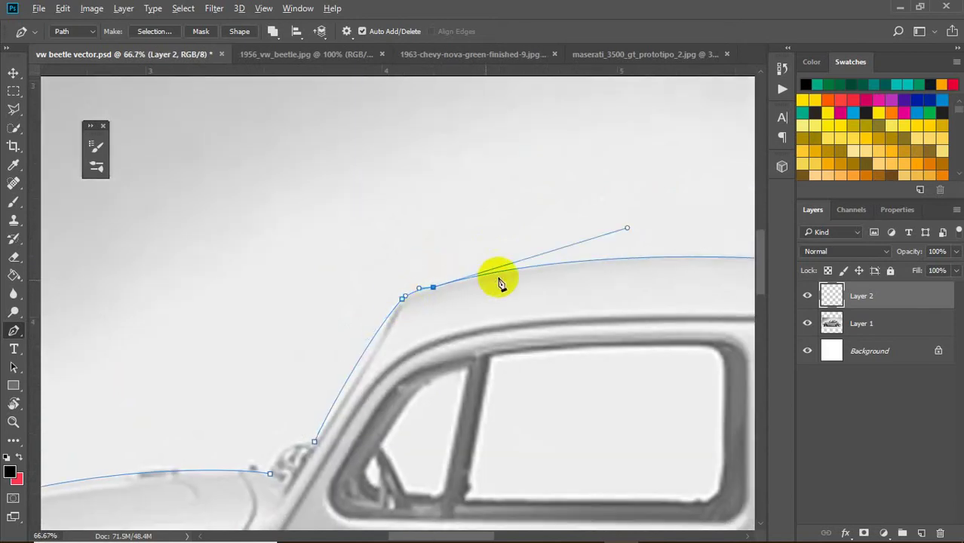
pyautogui.moveTo(498, 276); pyautogui.dragTo(442, 297)
pyautogui.moveTo(512, 228); pyautogui.dragTo(617, 247)
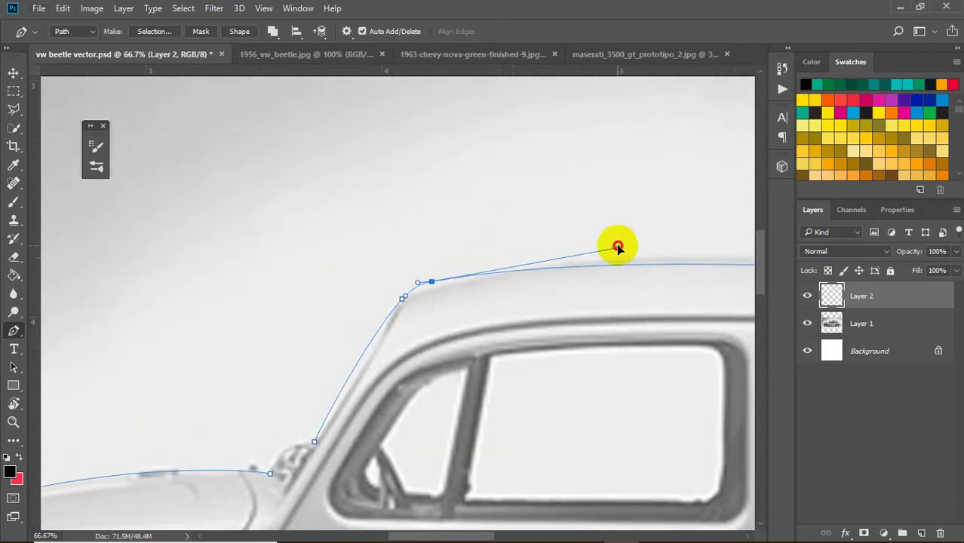
# Finish the curve down the windscreen pillar and bring up Stroke Path with Brush.
pyautogui.scroll(1, 376, 300)
pyautogui.scroll(-1, 484, 343)
pyautogui.scroll(-3, 341, 294)
pyautogui.hscroll(-2, 432, 273)
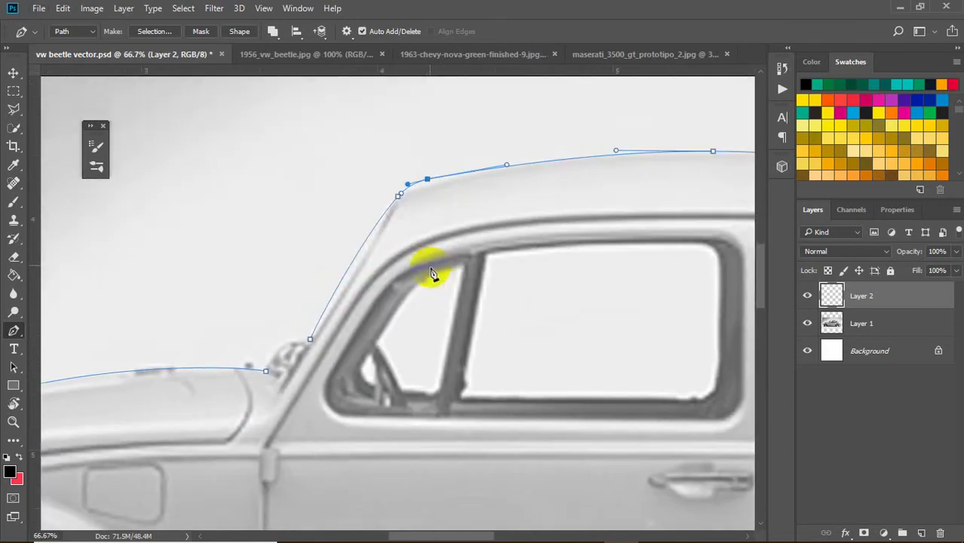
pyautogui.moveTo(319, 318); pyautogui.dragTo(337, 294)
pyautogui.scroll(-1, 375, 341)
pyautogui.hscroll(-2, 375, 341)
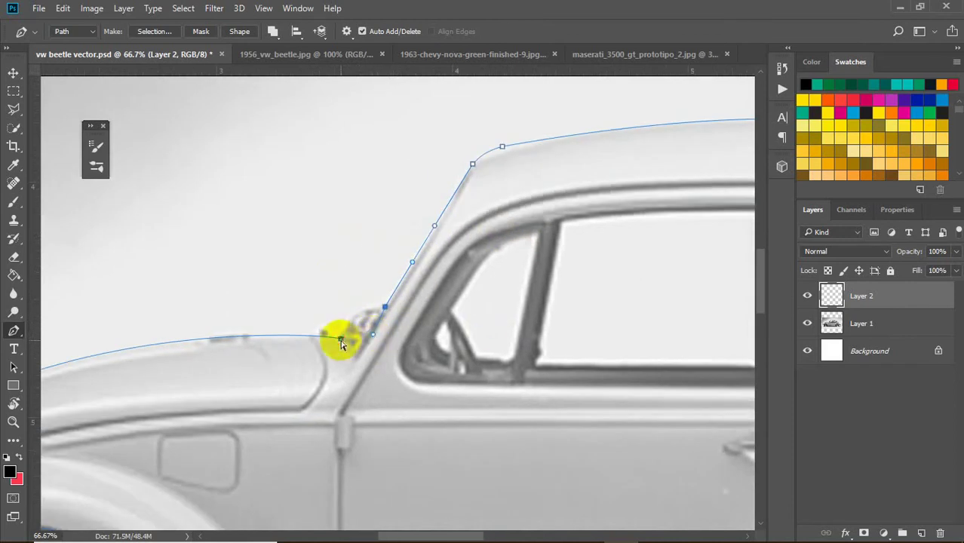
pyautogui.scroll(-1, 314, 339)
pyautogui.rightClick(382, 219)
# Stroke the body outline path black with the Brush.
pyautogui.click(444, 332)
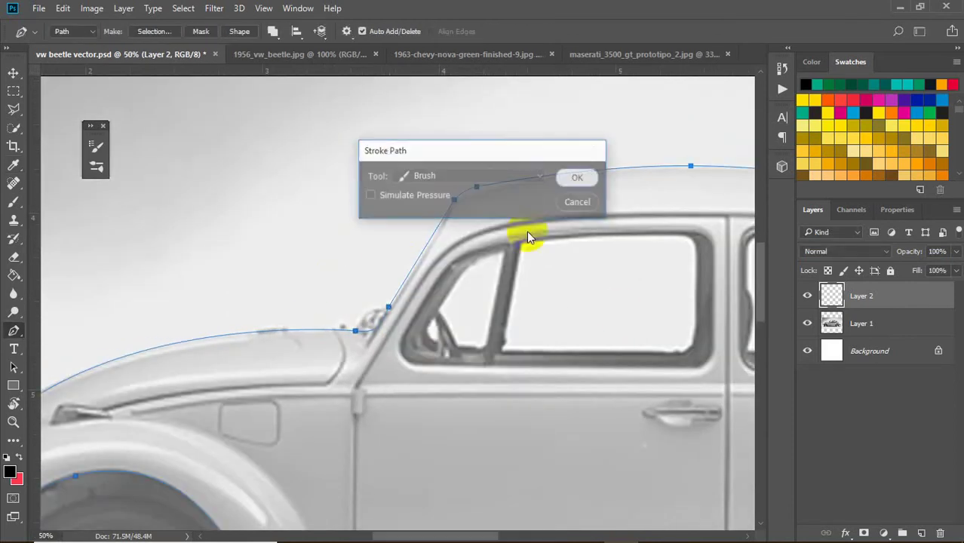
pyautogui.press('Return')
pyautogui.scroll(2, 509, 260)
pyautogui.hotkey('ctrl', '-')
pyautogui.scroll(2, 512, 323)
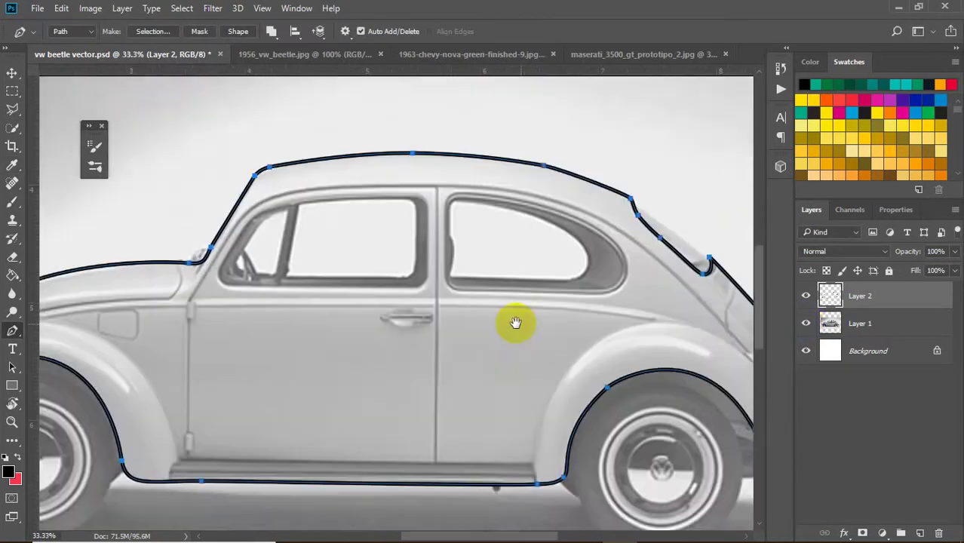
pyautogui.scroll(-1, 512, 322)
# Undo and reapply the black stroke, then hide the reference photo to check the outline.
pyautogui.click(62, 9)
pyautogui.click(83, 24)
pyautogui.scroll(3, 312, 333)
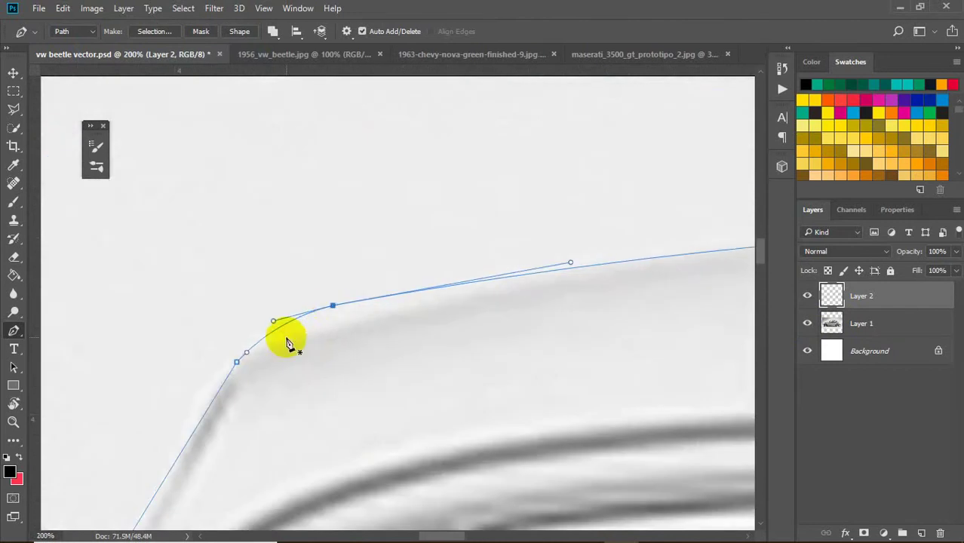
pyautogui.scroll(-2, 258, 362)
pyautogui.hotkey('ctrl', 'z')
pyautogui.hotkey('ctrl', '-')
pyautogui.hotkey('ctrl', '-')
pyautogui.hotkey('ctrl', '-')
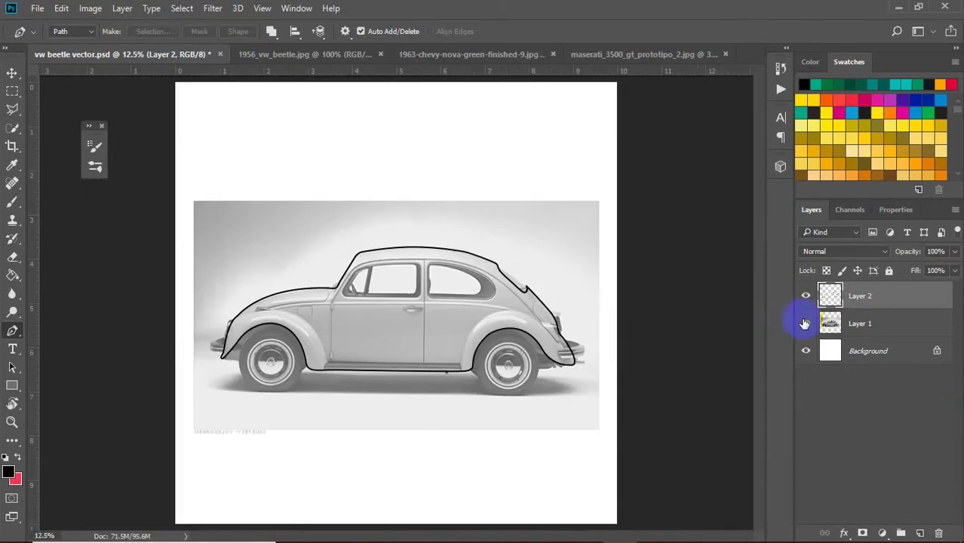
pyautogui.click(805, 323)
pyautogui.hotkey('ctrl', '+')
pyautogui.hotkey('ctrl', '+')
pyautogui.hotkey('ctrl', '+')
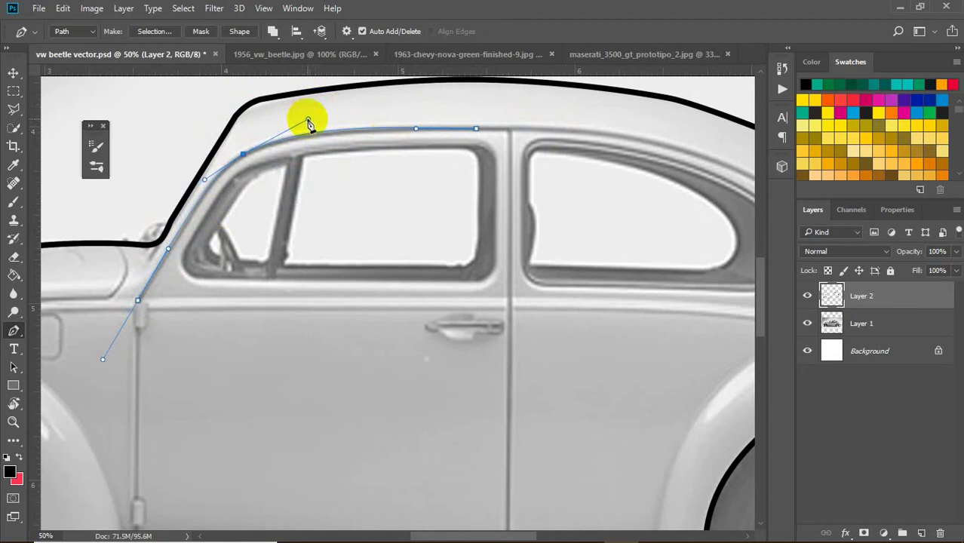
# Pen-trace the front fender line and the beltline from the door to the rear fender.
pyautogui.hscroll(5, 417, 229)
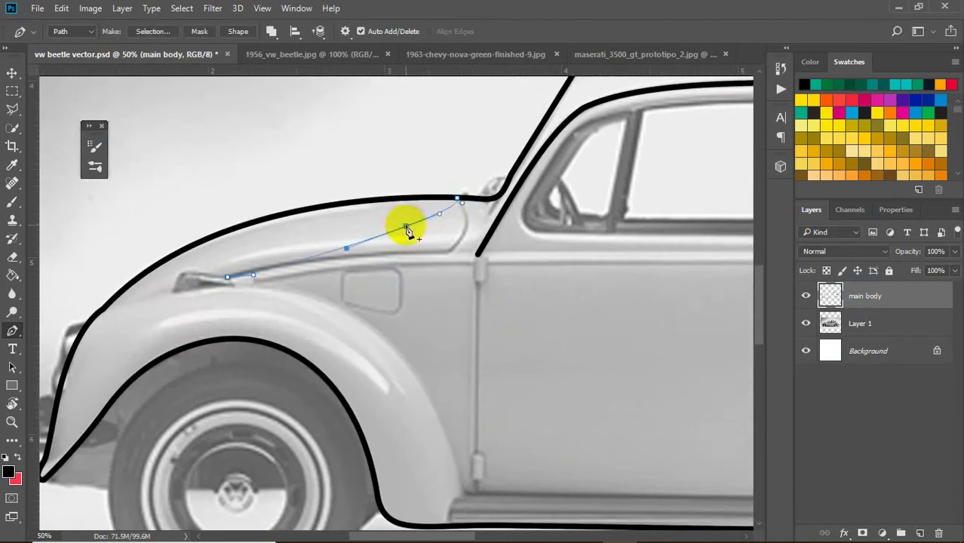
pyautogui.moveTo(451, 252); pyautogui.dragTo(381, 260)
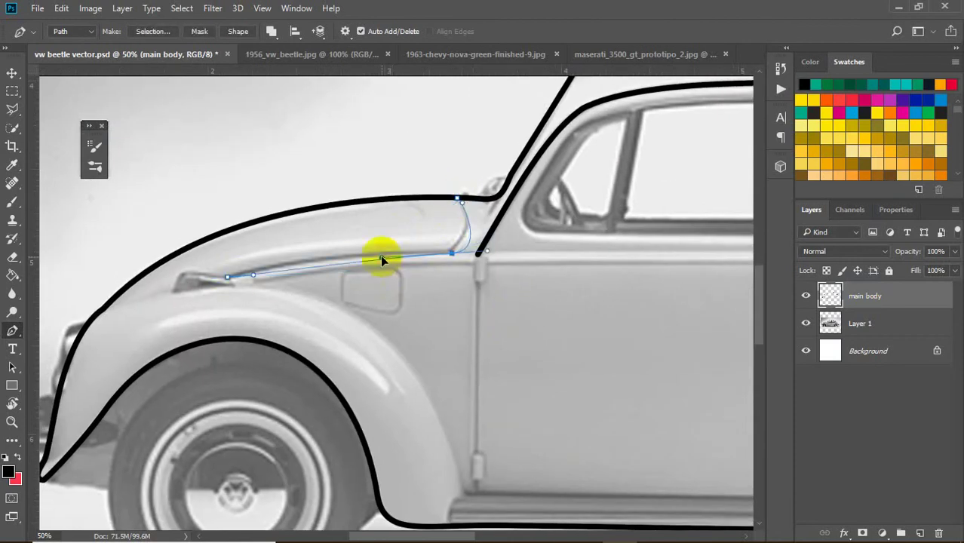
pyautogui.keyDown('ctrl'); pyautogui.click(361, 241); pyautogui.keyUp('ctrl')
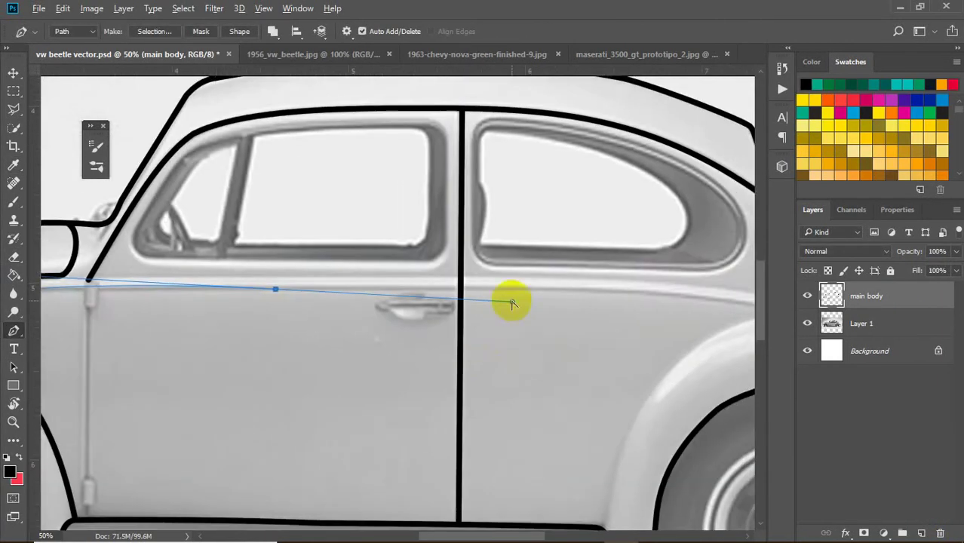
pyautogui.click(290, 291)
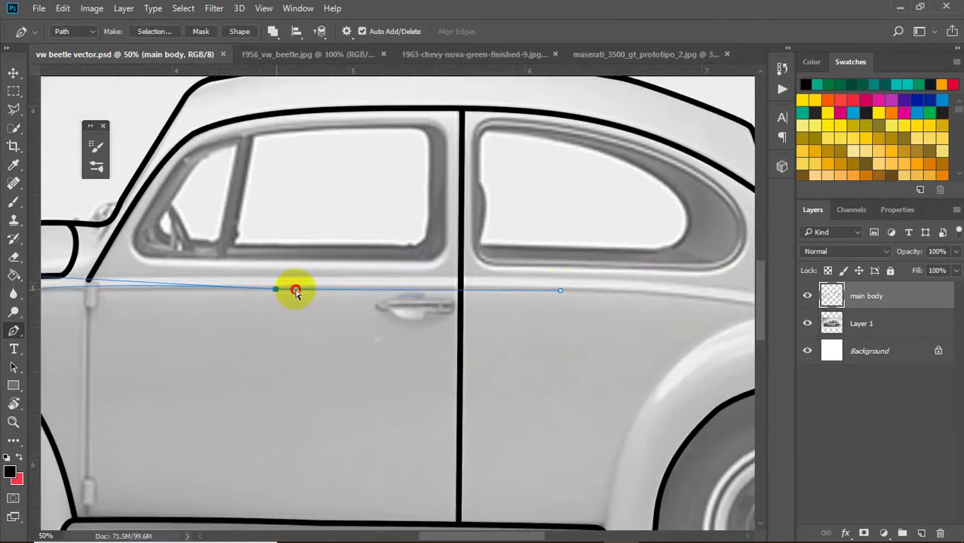
pyautogui.scroll(-2, 290, 287)
pyautogui.click(660, 315)
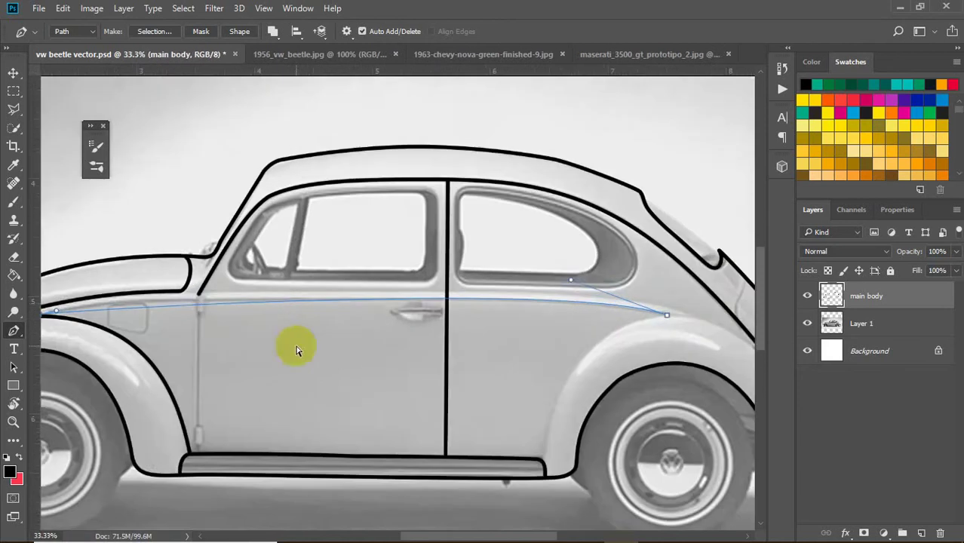
pyautogui.scroll(2, 295, 344)
pyautogui.hscroll(5, 107, 318)
pyautogui.moveTo(623, 266); pyautogui.dragTo(589, 278)
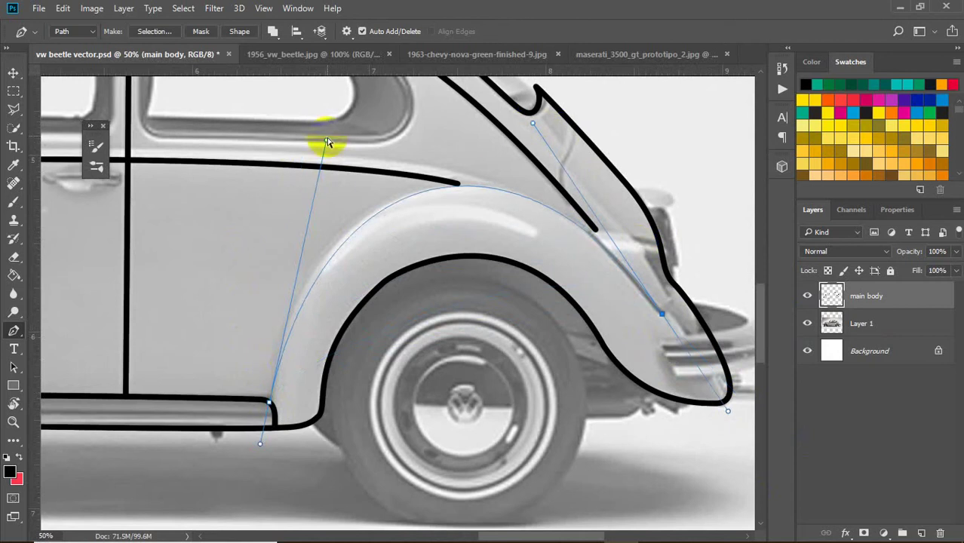
# Stroke the rear fender and door paths black with the Brush.
pyautogui.rightClick(495, 122)
pyautogui.click(543, 233)
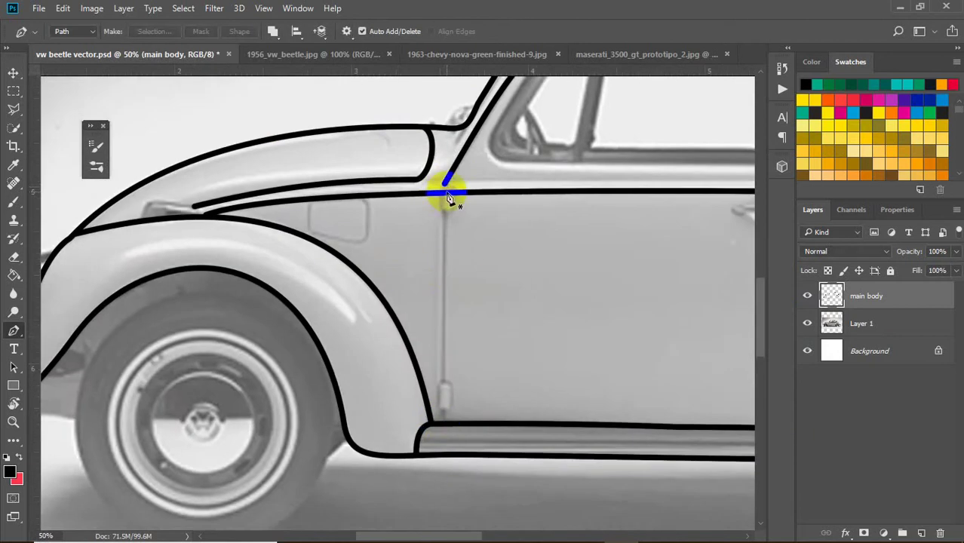
pyautogui.rightClick(462, 424)
pyautogui.click(684, 208)
# On a new layer, trace the rear side window and stroke its outline black.
pyautogui.hotkey('ctrl', 'shift', 'alt', 'n')
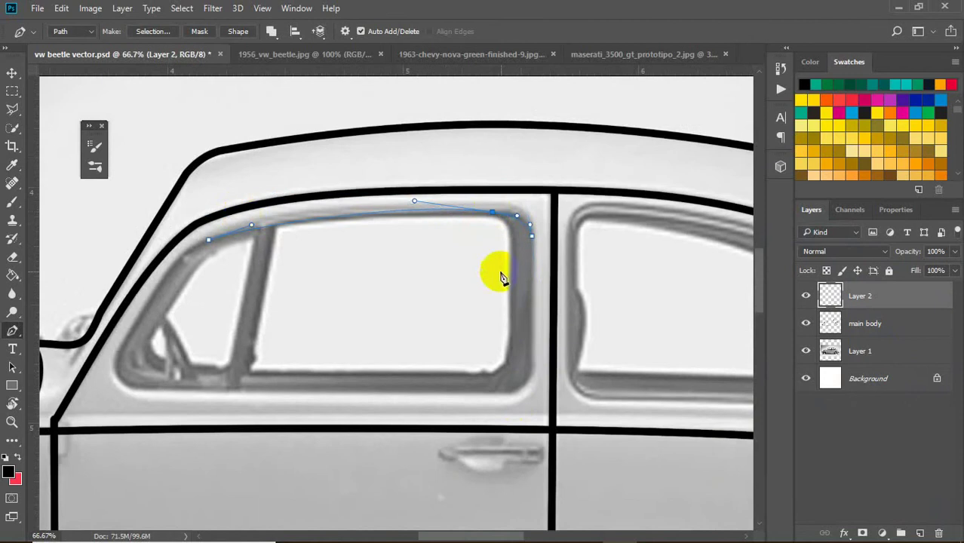
pyautogui.moveTo(487, 393); pyautogui.dragTo(445, 391)
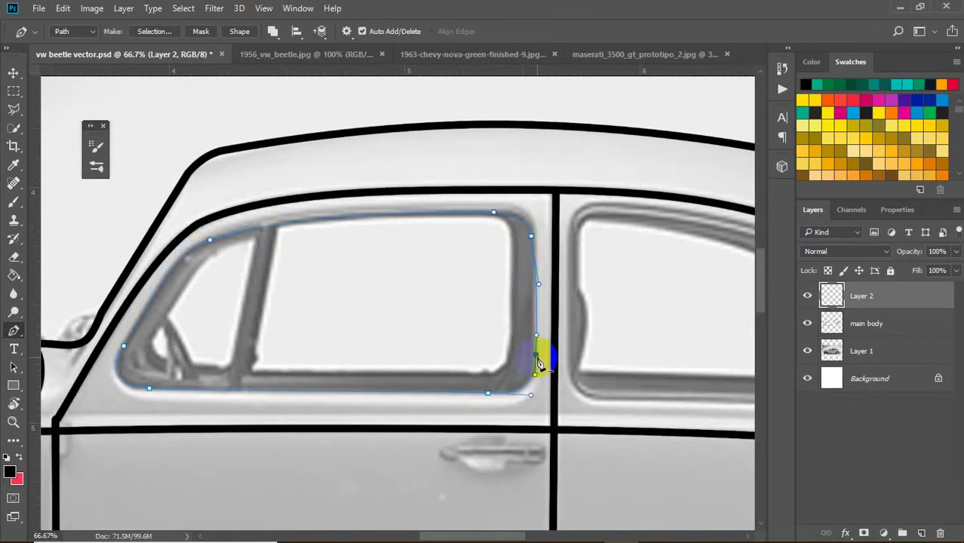
pyautogui.moveTo(393, 279); pyautogui.dragTo(314, 312)
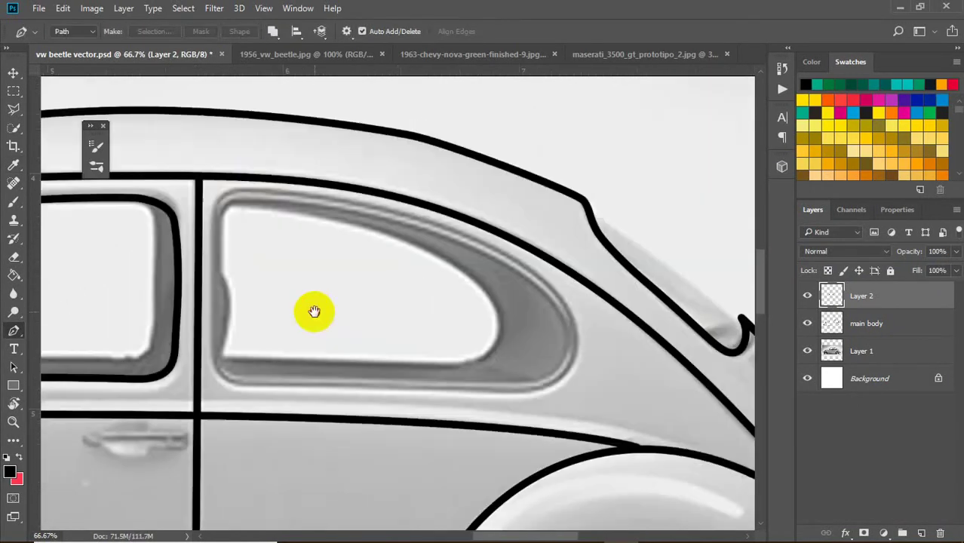
pyautogui.rightClick(249, 207)
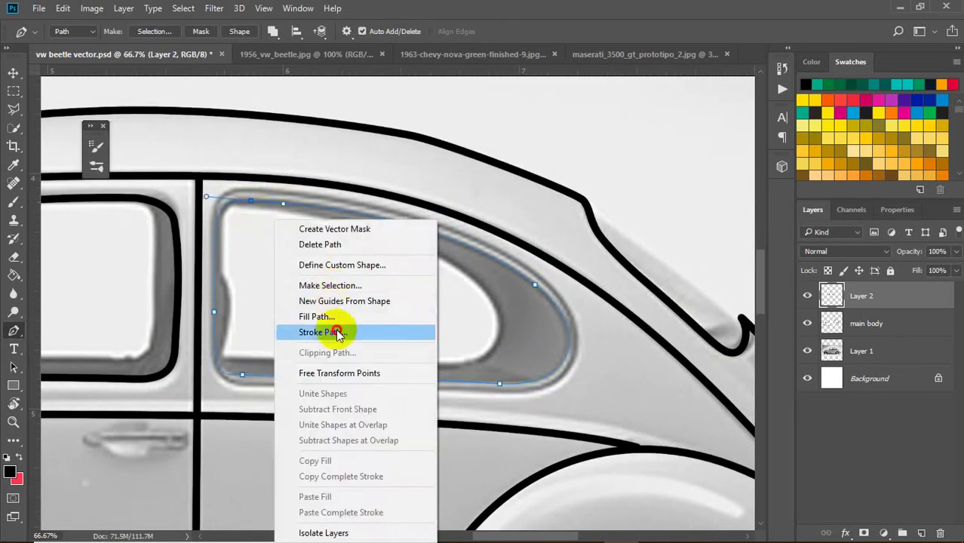
pyautogui.click(328, 249)
pyautogui.press('Return')
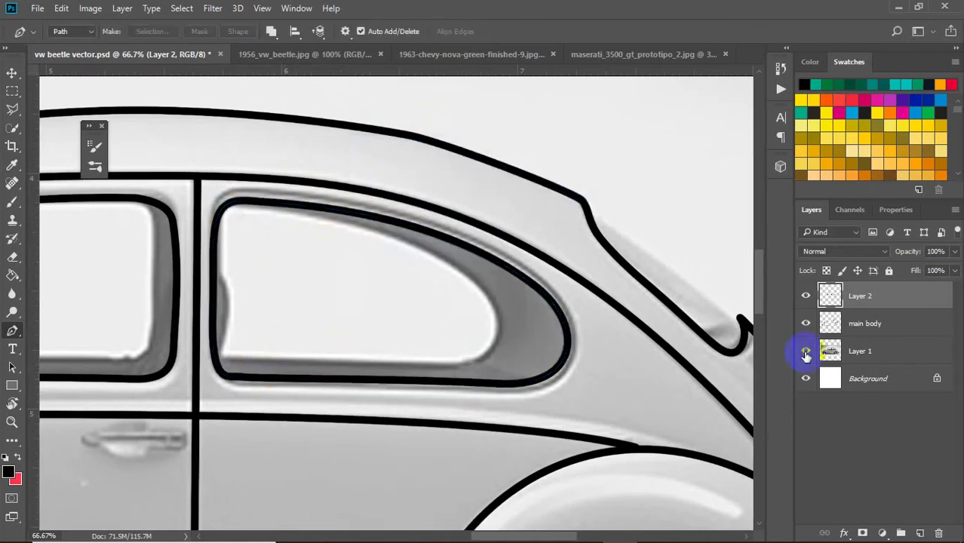
pyautogui.hotkey('ctrl', '0')
pyautogui.hotkey('ctrl', '1')
# On the main body layer, trace the rear quarter contour and stroke it black.
pyautogui.hotkey('alt', '[')
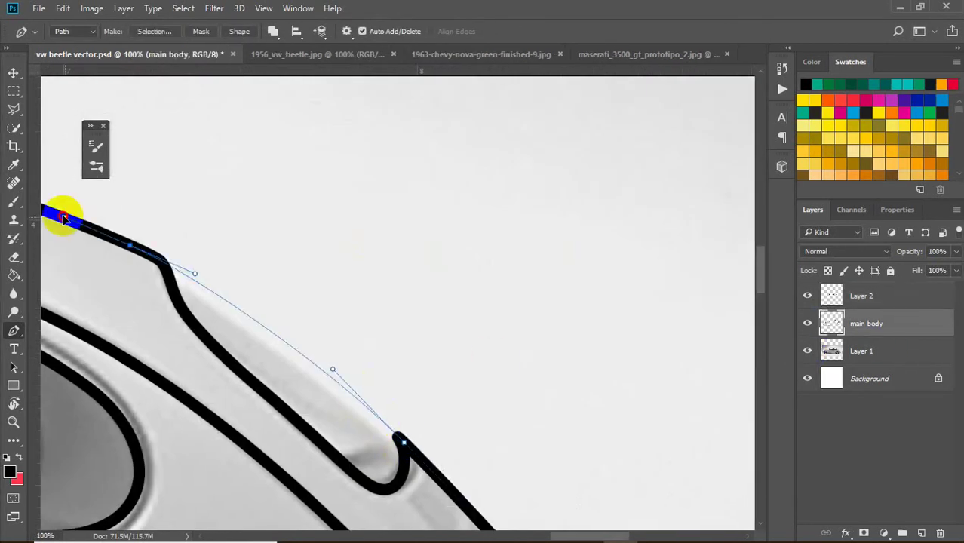
pyautogui.press('Return')
pyautogui.moveTo(521, 390); pyautogui.dragTo(392, 172)
pyautogui.moveTo(332, 224); pyautogui.dragTo(332, 239)
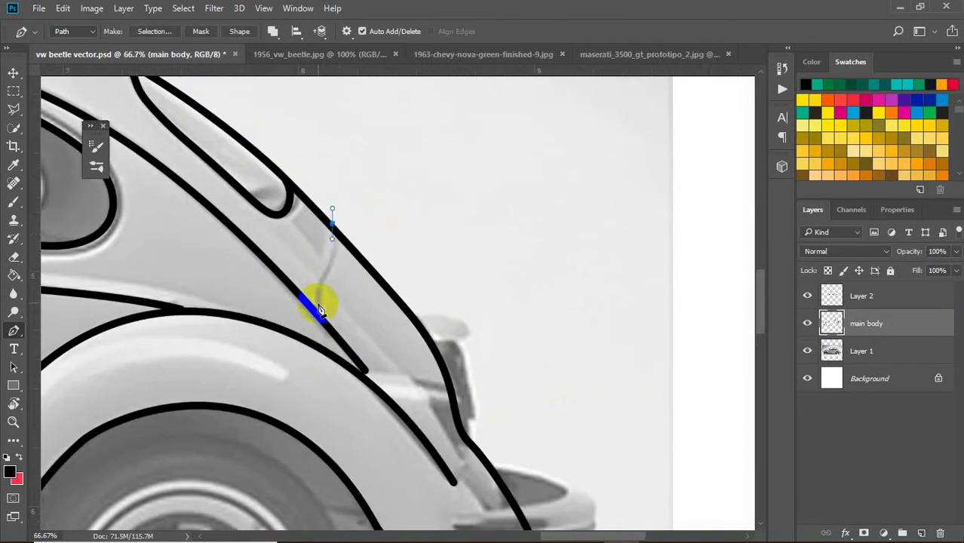
pyautogui.rightClick(342, 271)
pyautogui.press('Escape')
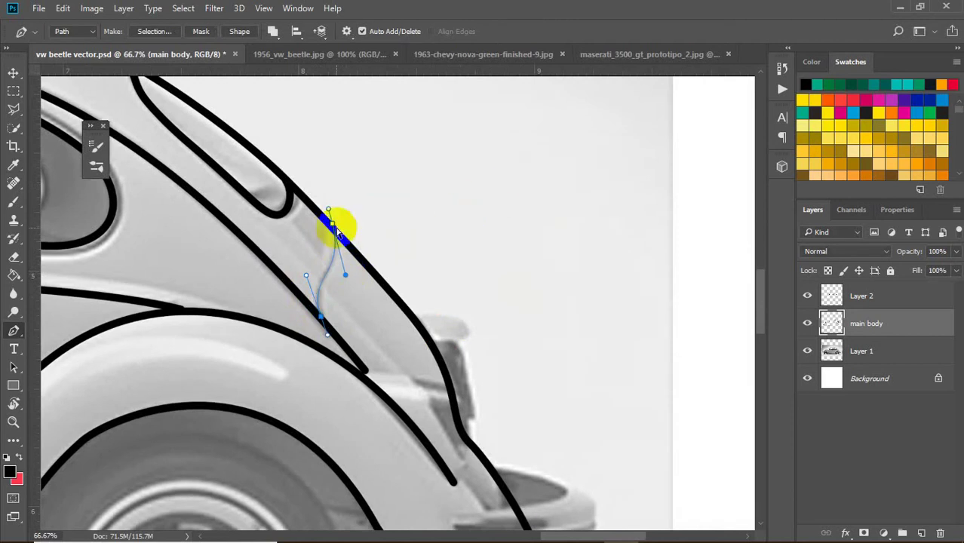
pyautogui.rightClick(393, 183)
pyautogui.click(455, 290)
pyautogui.press('Return')
# Make Layer 2 active and bring the front fender area into view.
pyautogui.scroll(-2, 351, 298)
pyautogui.scroll(3, 387, 280)
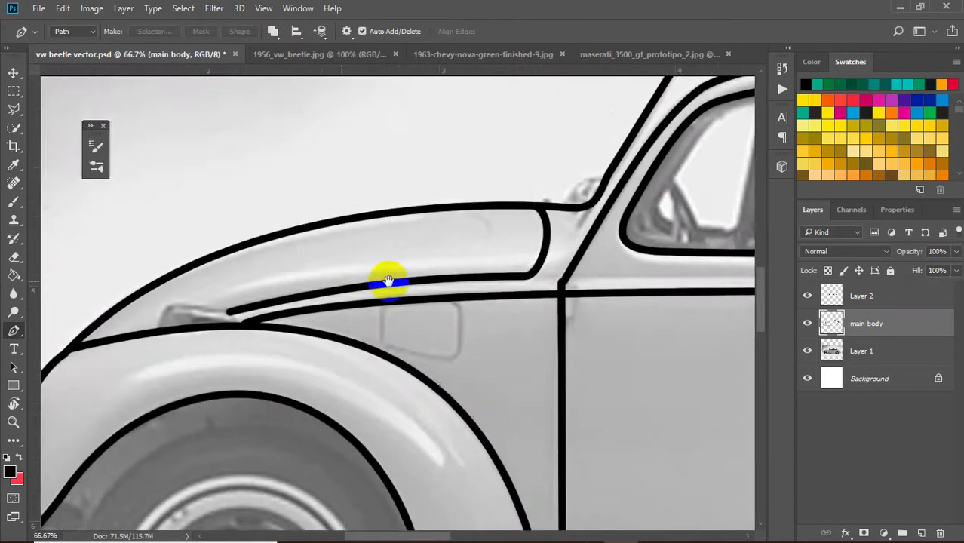
pyautogui.click(860, 296)
pyautogui.moveTo(446, 378)
pyautogui.mouseDown()
pyautogui.moveTo(533, 367)
pyautogui.moveTo(415, 282)
pyautogui.mouseUp()
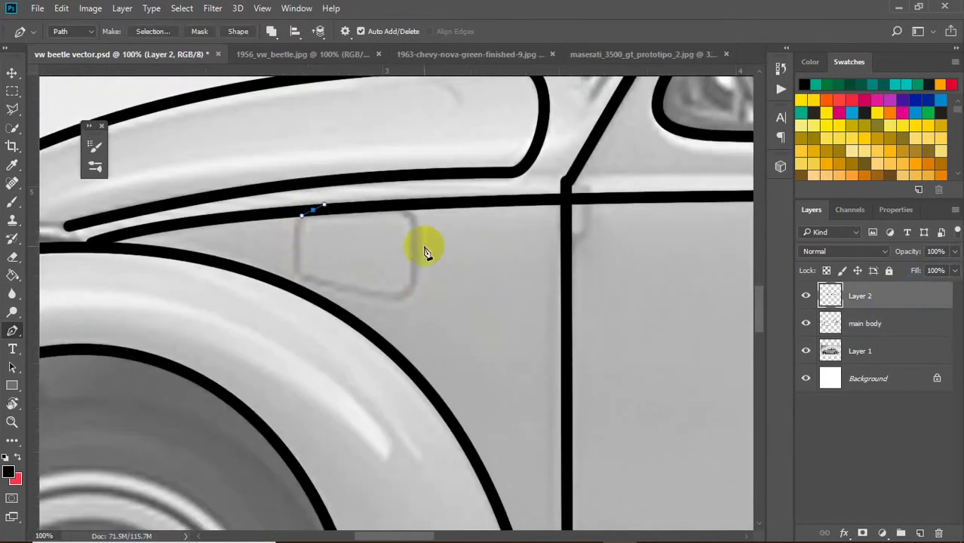
# Draw a rectangle over the fuel flap and give it 40 px corner radii.
pyautogui.press('u')
pyautogui.moveTo(300, 212); pyautogui.dragTo(413, 296)
pyautogui.click(834, 296)
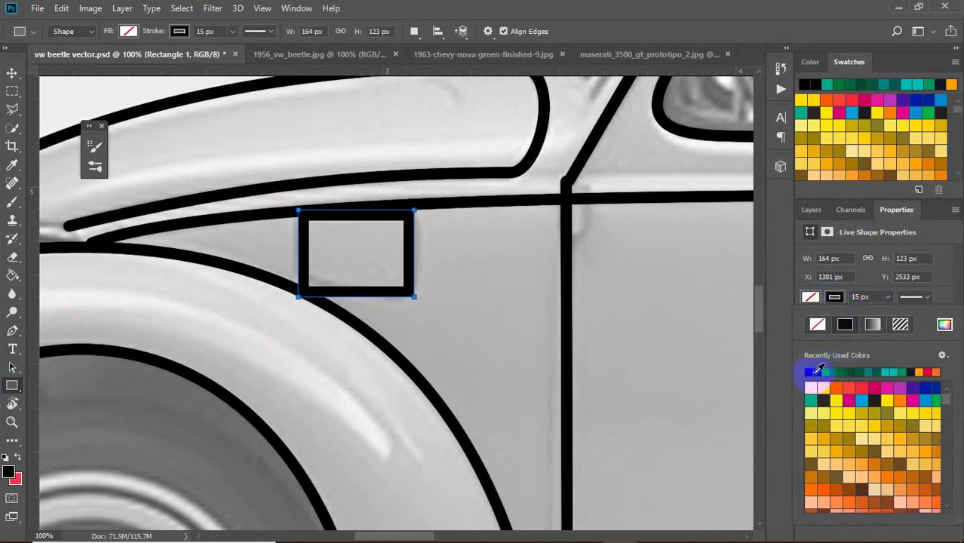
pyautogui.press('Escape')
pyautogui.click(799, 349)
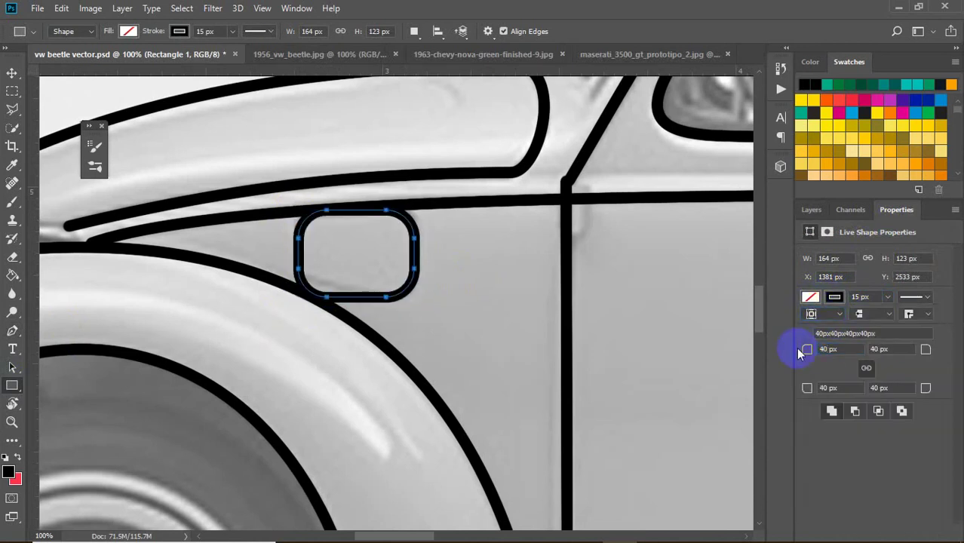
# Skew the rounded rectangle with Free Transform to match the flap's tilt.
pyautogui.hotkey('ctrl', 't')
pyautogui.moveTo(419, 308)
pyautogui.mouseDown()
pyautogui.moveTo(300, 277)
pyautogui.moveTo(409, 197)
pyautogui.mouseUp()
pyautogui.moveTo(395, 237); pyautogui.dragTo(417, 300)
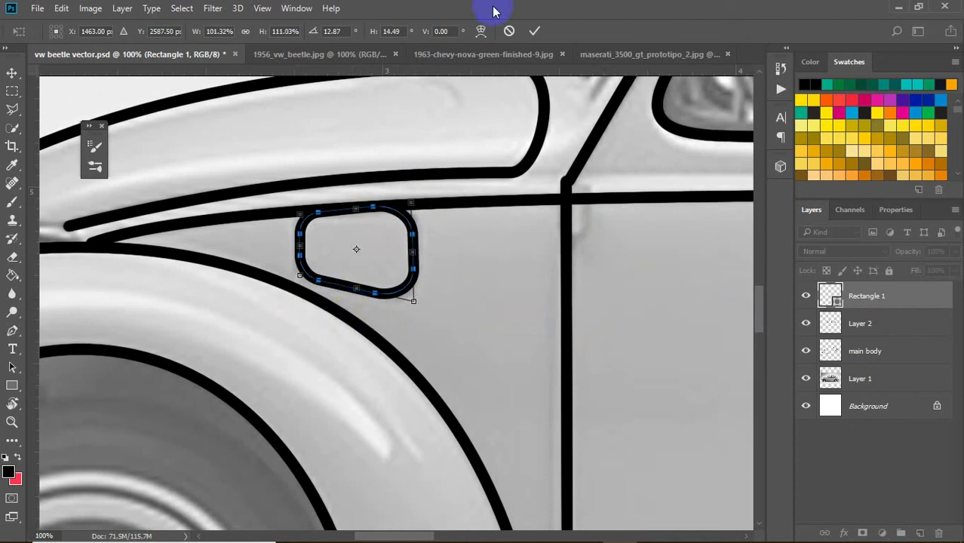
pyautogui.click(534, 31)
# Put the Rectangle 1 layer into a new group named 'adds'.
pyautogui.press('v')
pyautogui.click(859, 378)
pyautogui.hotkey('ctrl', '0')
pyautogui.hotkey('ctrl', '+')
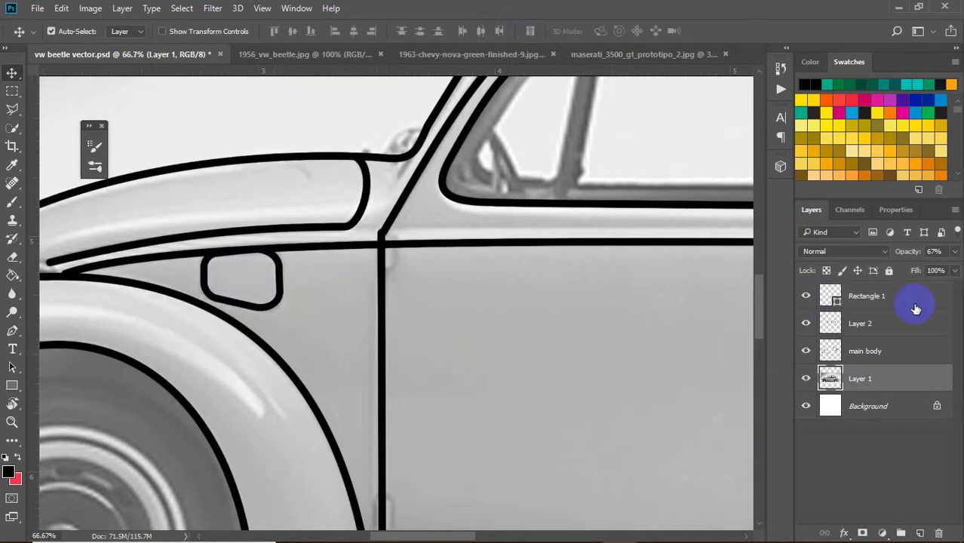
pyautogui.click(915, 309)
pyautogui.hotkey('ctrl', 'g')
pyautogui.click(614, 363)
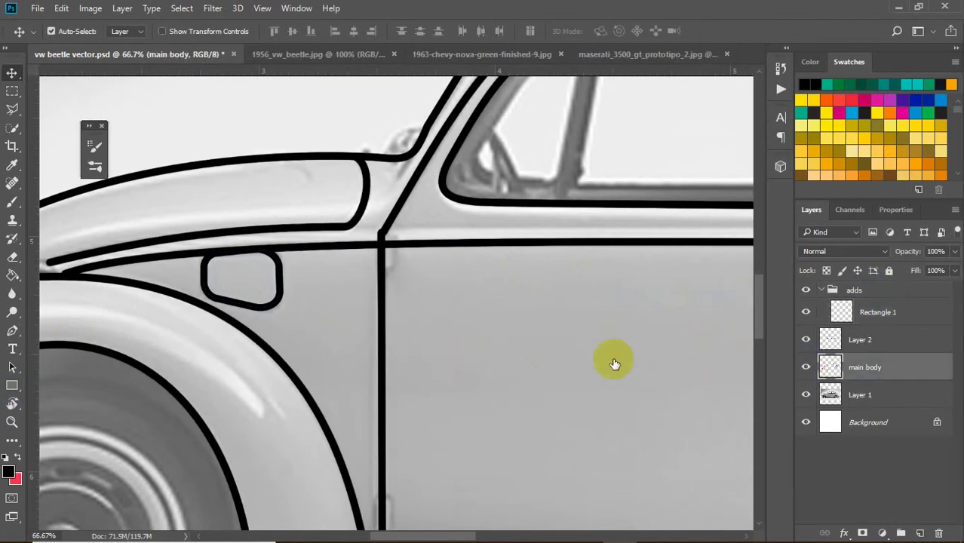
# Draw a small rounded hinge rectangle on the upper door seam and mask the body lines beneath.
pyautogui.press('u')
pyautogui.moveTo(375, 235); pyautogui.dragTo(394, 270)
pyautogui.click(809, 297)
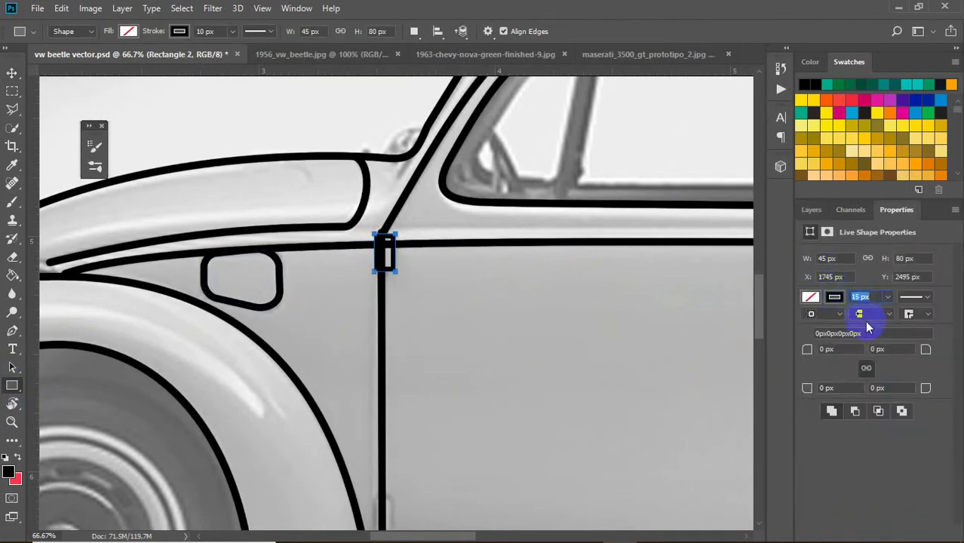
pyautogui.press('v')
pyautogui.click(811, 209)
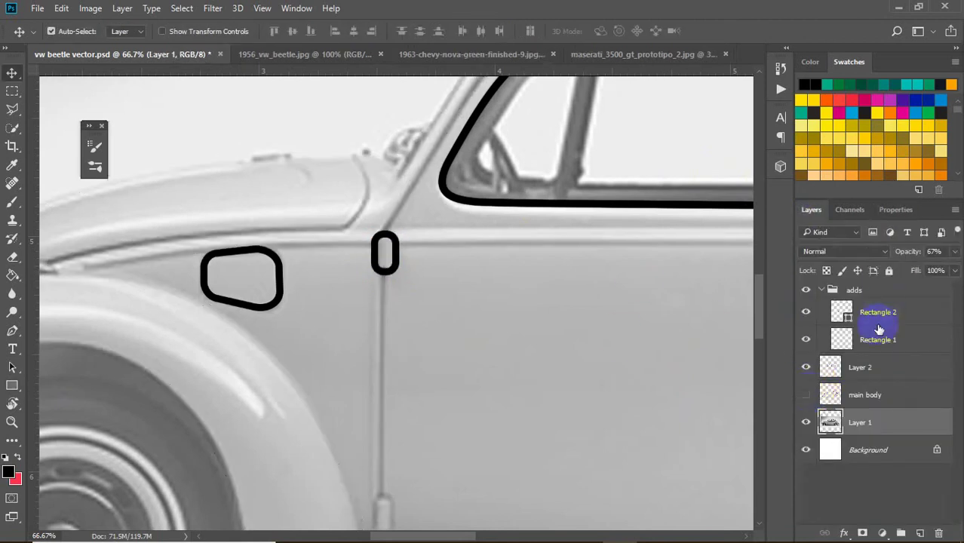
pyautogui.click(879, 395)
pyautogui.press('b')
pyautogui.click(387, 236)
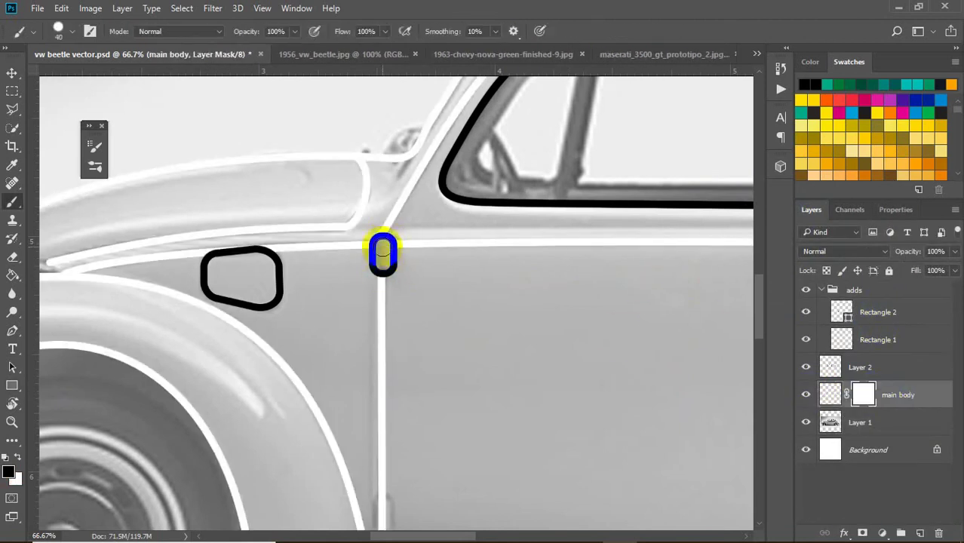
# Duplicate the hinge rectangle with Ctrl+J and move the copy down to the lower door line.
pyautogui.press('v')
pyautogui.click(878, 311)
pyautogui.moveTo(757, 305); pyautogui.dragTo(757, 326)
pyautogui.hotkey('ctrl', 'j')
pyautogui.hotkey('ctrl', 't')
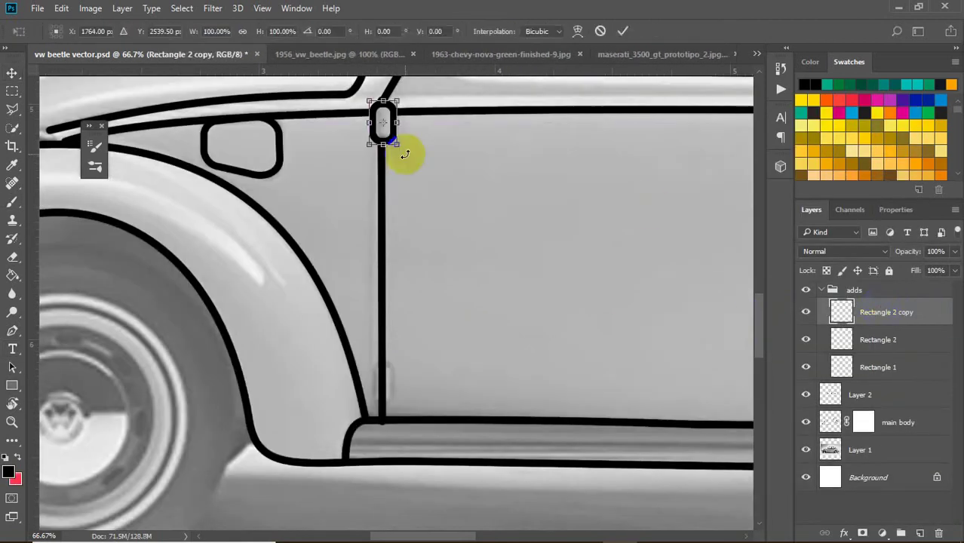
pyautogui.moveTo(382, 125); pyautogui.dragTo(383, 388)
pyautogui.press('Return')
# Paint the main body mask under the lower hinge, collapse the adds group and select Layer 2.
pyautogui.click(344, 387)
pyautogui.press('b')
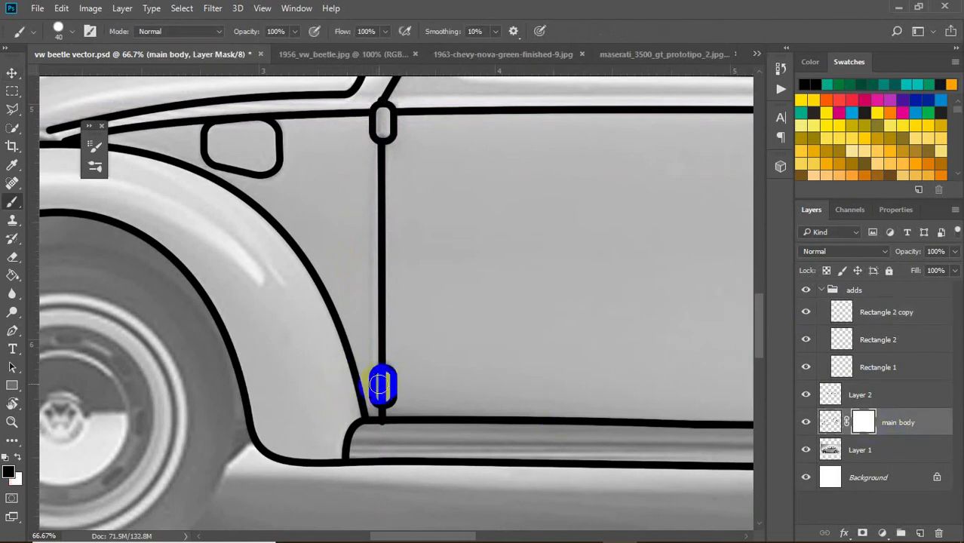
pyautogui.hotkey('ctrl', '-')
pyautogui.hotkey('ctrl', '-')
pyautogui.hotkey('ctrl', '-')
pyautogui.click(820, 290)
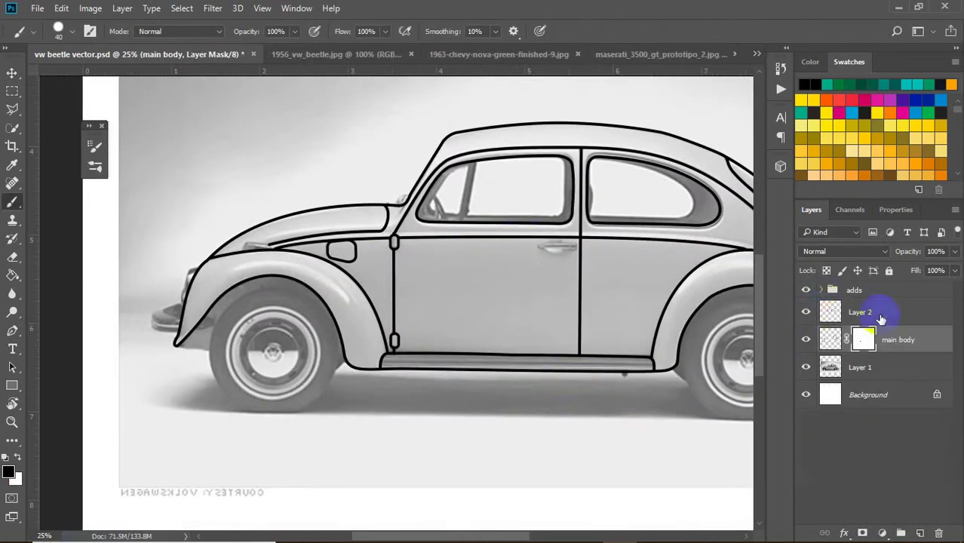
pyautogui.click(881, 319)
pyautogui.scroll(3, 361, 344)
# Pen-trace the front fender crease, stroke it black, and delete the work path.
pyautogui.scroll(-1, 311, 370)
pyautogui.click(805, 339)
pyautogui.press('p')
pyautogui.moveTo(386, 304); pyautogui.dragTo(398, 317)
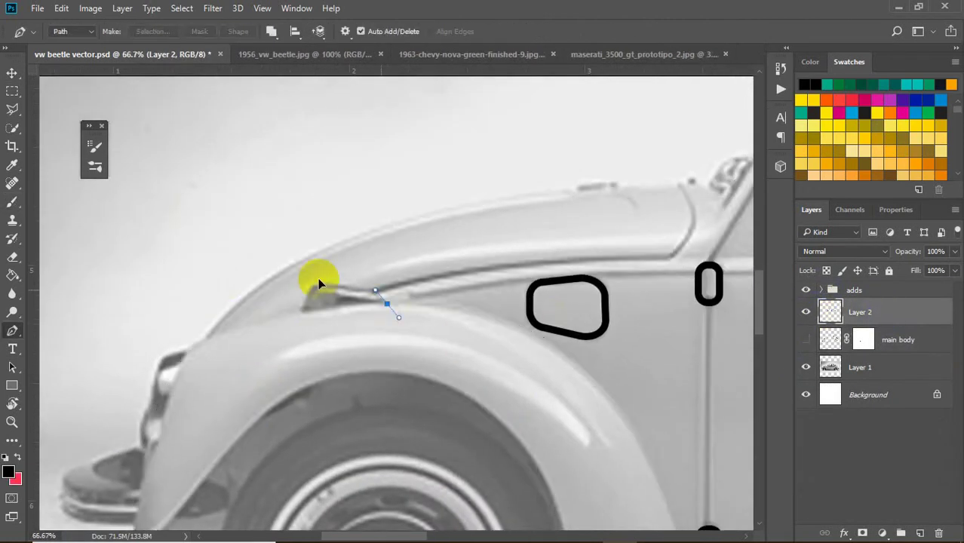
pyautogui.moveTo(303, 317); pyautogui.dragTo(304, 324)
pyautogui.click(806, 339)
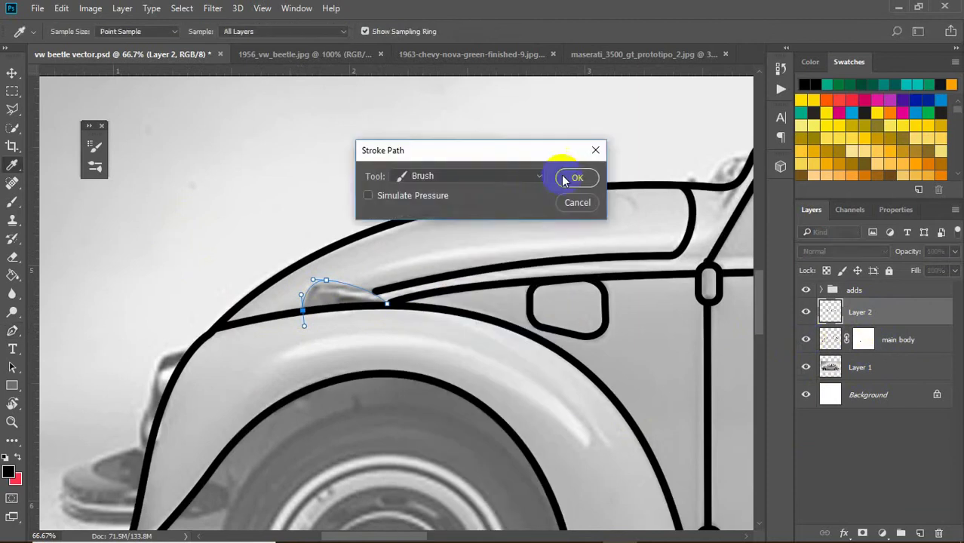
pyautogui.click(570, 176)
pyautogui.rightClick(437, 280)
pyautogui.click(456, 245)
# Stroke the headlight outline in black.
pyautogui.scroll(-3, 318, 315)
pyautogui.hscroll(-3, 318, 315)
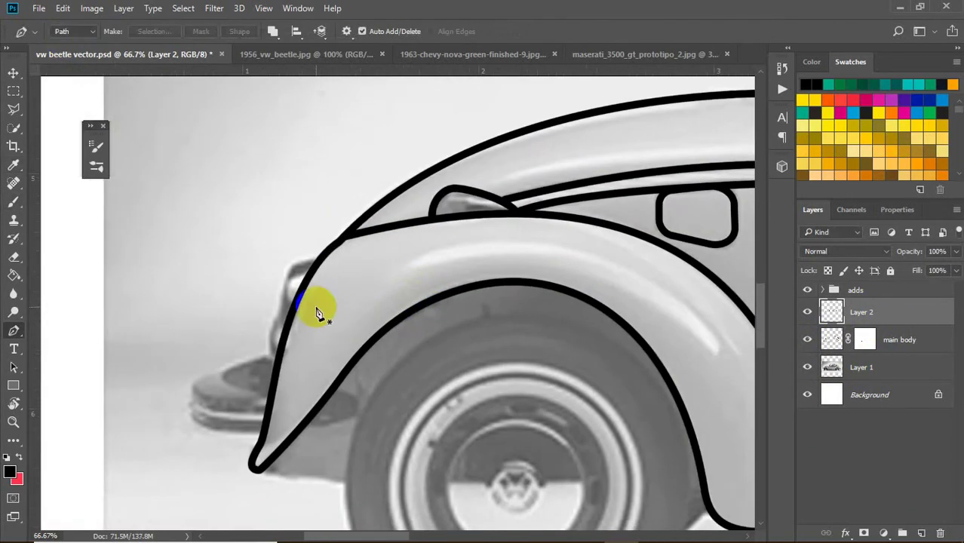
pyautogui.rightClick(285, 285)
pyautogui.click(575, 176)
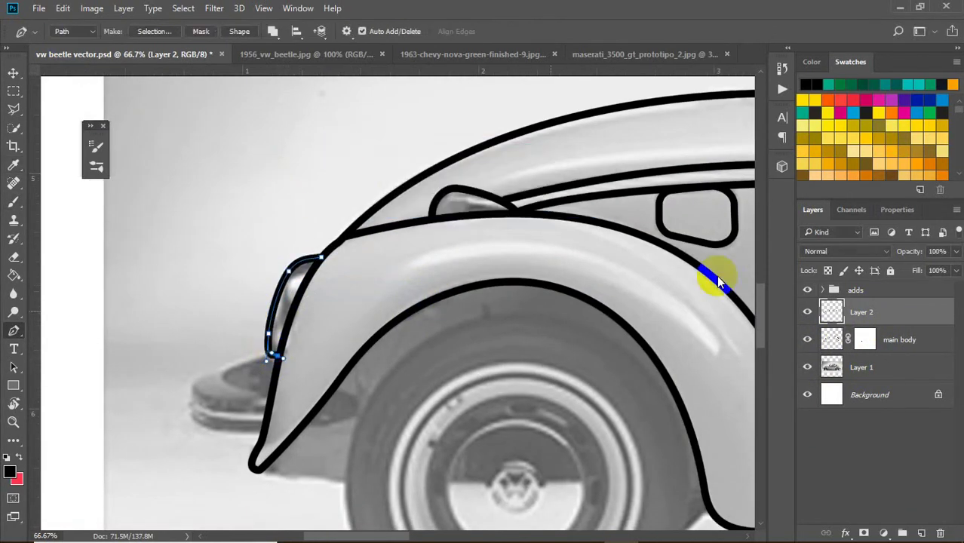
pyautogui.click(720, 269)
# Add a new empty layer named 'bumpers'.
pyautogui.click(919, 533)
pyautogui.doubleClick(859, 311)
pyautogui.write('bumpers')
pyautogui.click(267, 361)
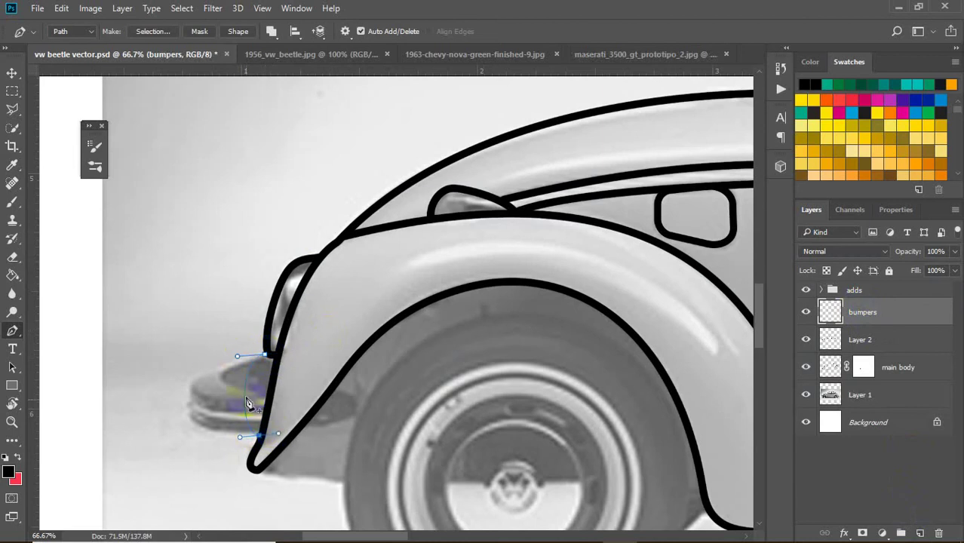
# Trace the front bumper's underside, stroke it black, and delete the stroked path.
pyautogui.hotkey('ctrl', '+')
pyautogui.hotkey('ctrl', '+')
pyautogui.scroll(-3, 125, 338)
pyautogui.hscroll(-4, 126, 339)
pyautogui.moveTo(125, 339); pyautogui.dragTo(121, 240)
pyautogui.rightClick(322, 398)
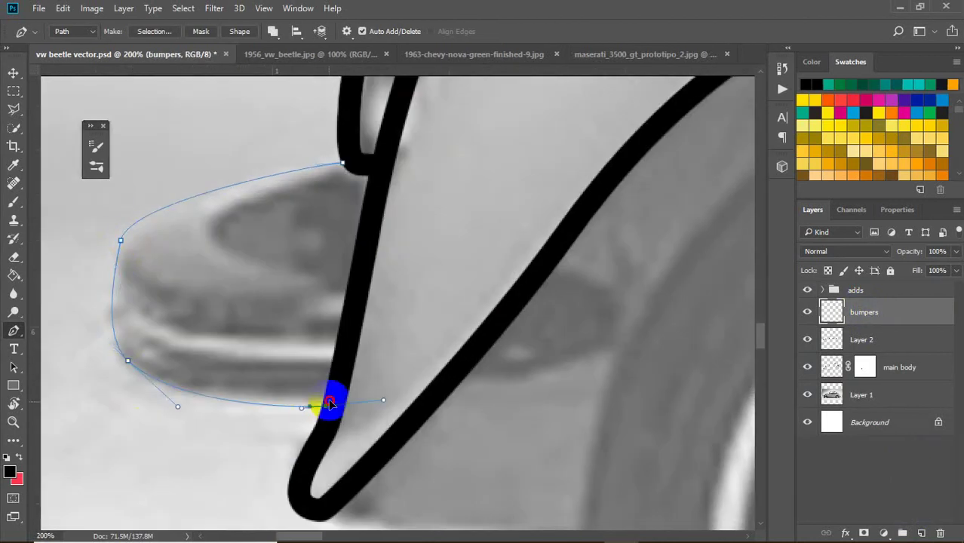
pyautogui.click(264, 332)
pyautogui.rightClick(318, 218)
pyautogui.click(344, 247)
# Draw a closed pen path along the bumper's inner edge.
pyautogui.click(372, 176)
pyautogui.moveTo(353, 284); pyautogui.dragTo(396, 291)
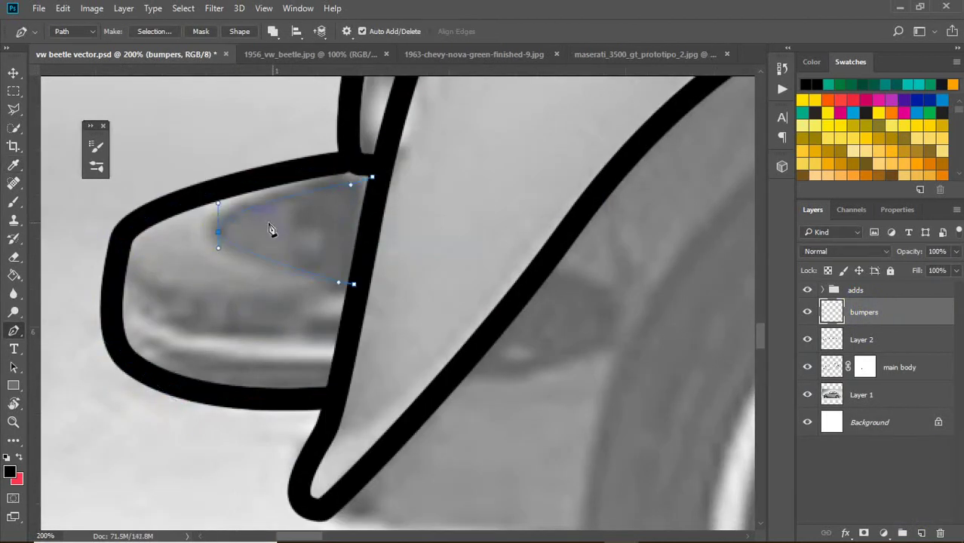
pyautogui.hotkey('ctrl', '-')
pyautogui.click(300, 277)
# Hide the reference photo and main body layer, and zoom to the rear bumper.
pyautogui.click(807, 394)
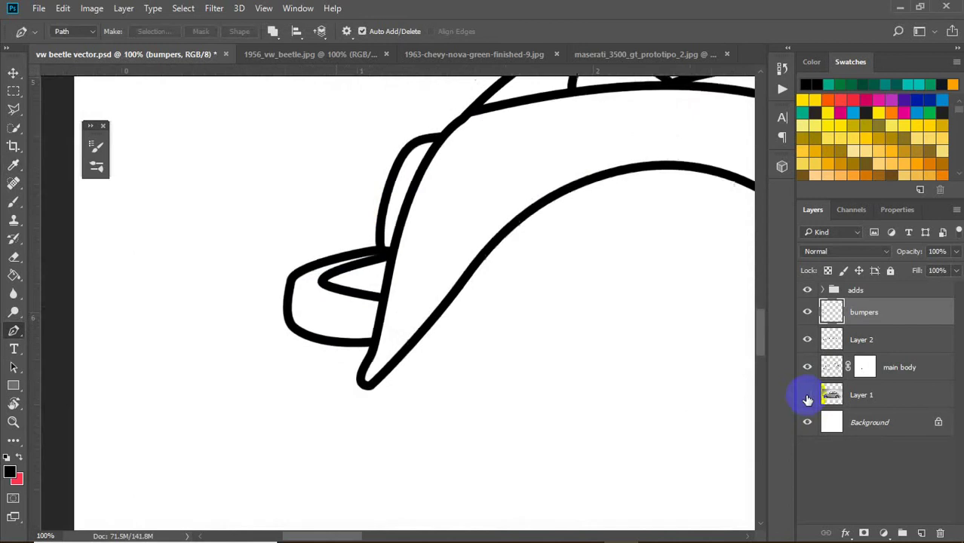
pyautogui.hotkey('ctrl', '-')
pyautogui.hscroll(5, 369, 389)
pyautogui.hotkey('ctrl', '+')
pyautogui.click(807, 367)
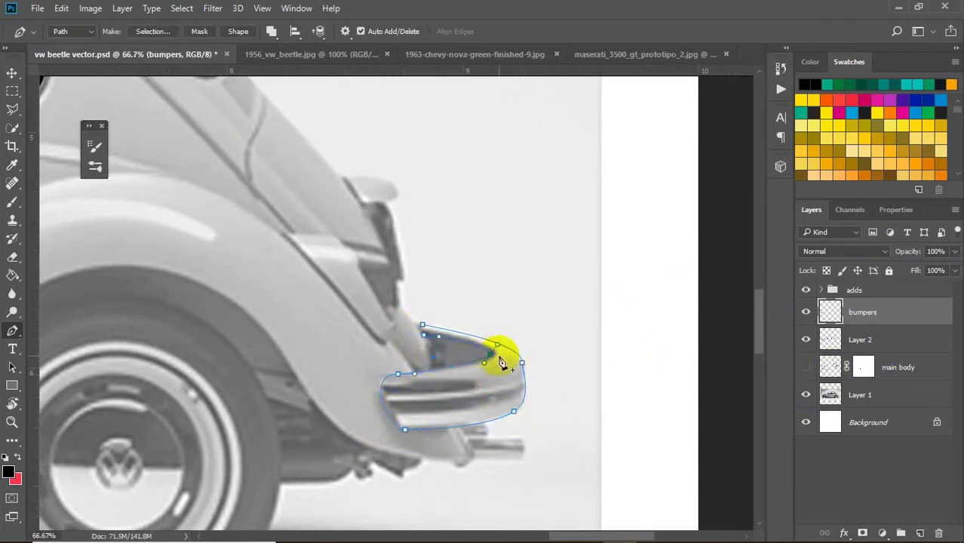
# Stroke the rear bumper path black and re-show the main body layer with its mask selected.
pyautogui.rightClick(501, 362)
pyautogui.click(611, 315)
pyautogui.press('Return')
pyautogui.click(805, 367)
pyautogui.click(863, 367)
pyautogui.press('b')
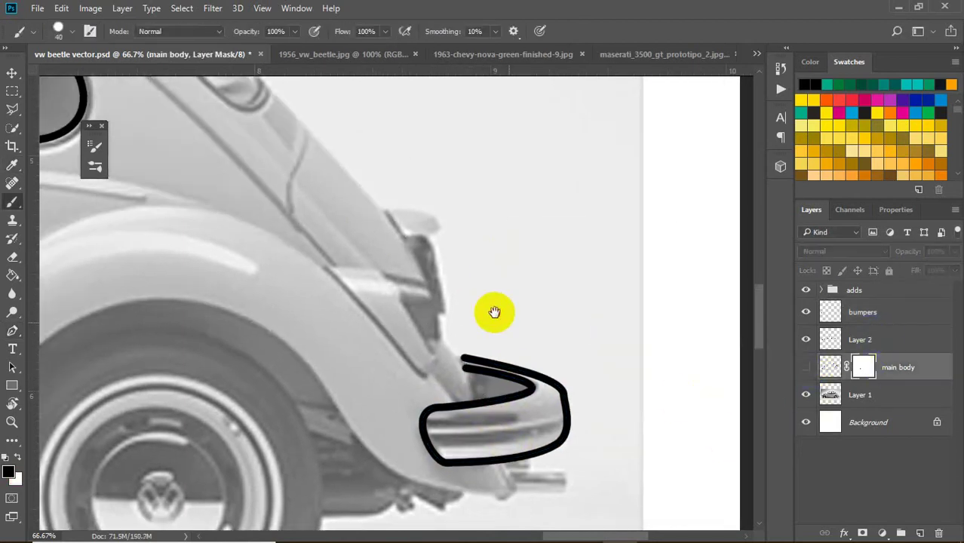
pyautogui.click(807, 367)
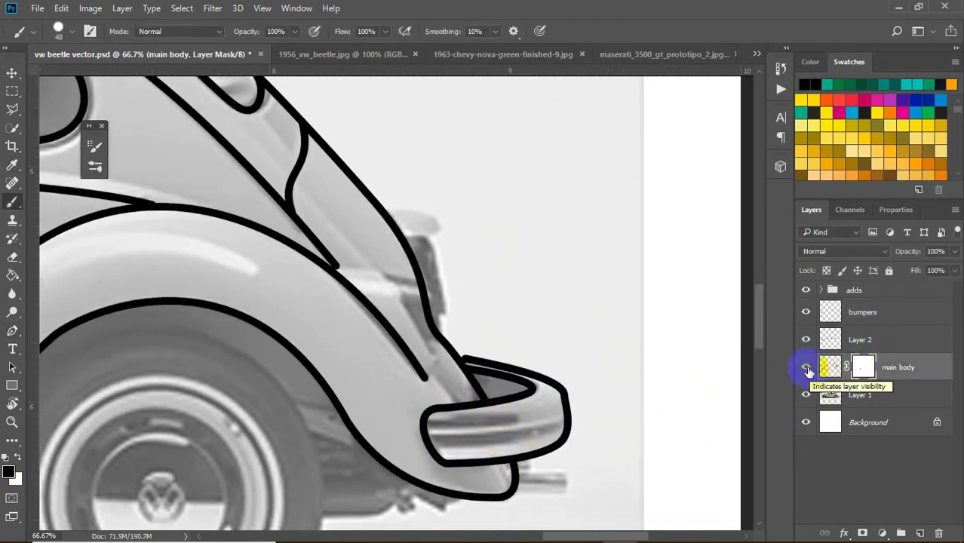
# On Layer 2, delete the old work path, then trace the taillight and stroke it black.
pyautogui.hotkey('alt', ']')
pyautogui.press('p')
pyautogui.click(336, 267)
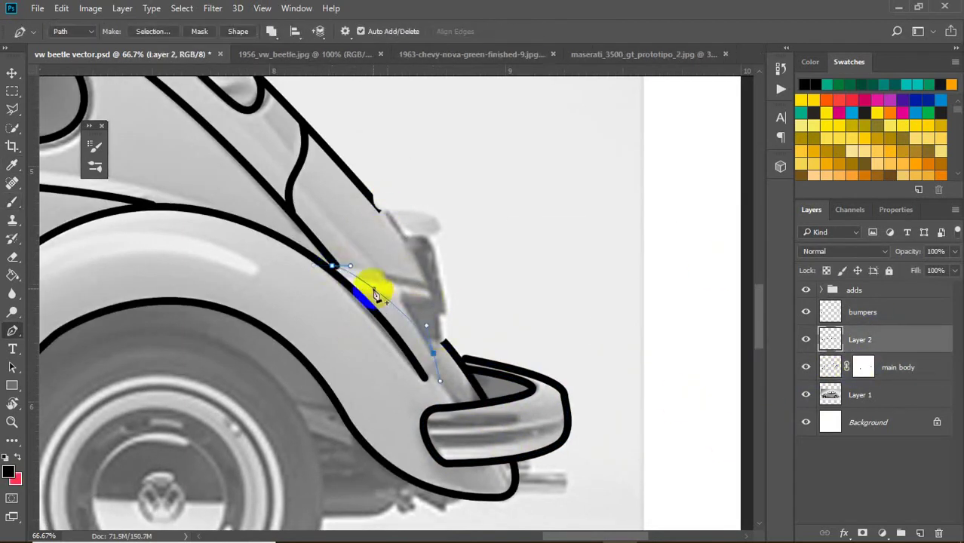
pyautogui.rightClick(422, 377)
pyautogui.press('Escape')
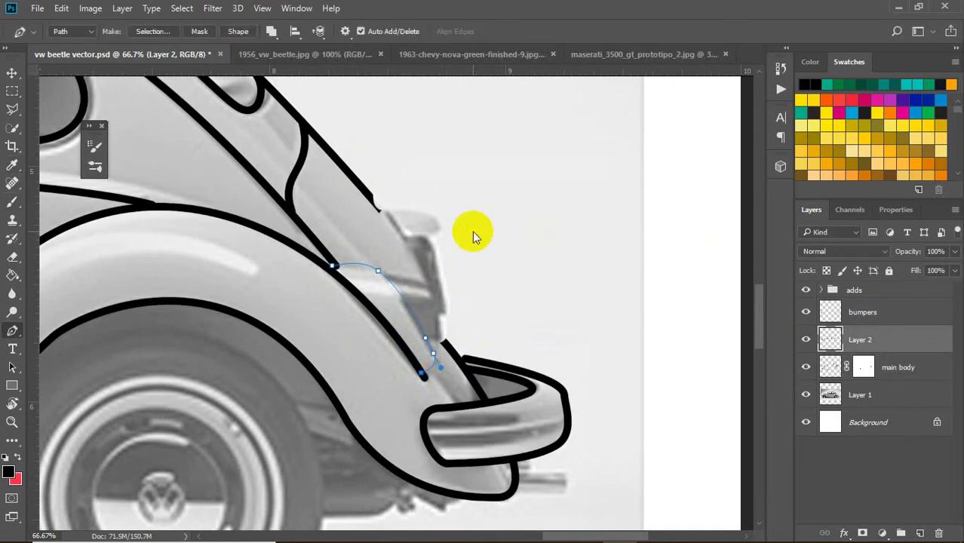
pyautogui.rightClick(508, 221)
pyautogui.click(553, 245)
pyautogui.moveTo(386, 276); pyautogui.dragTo(407, 278)
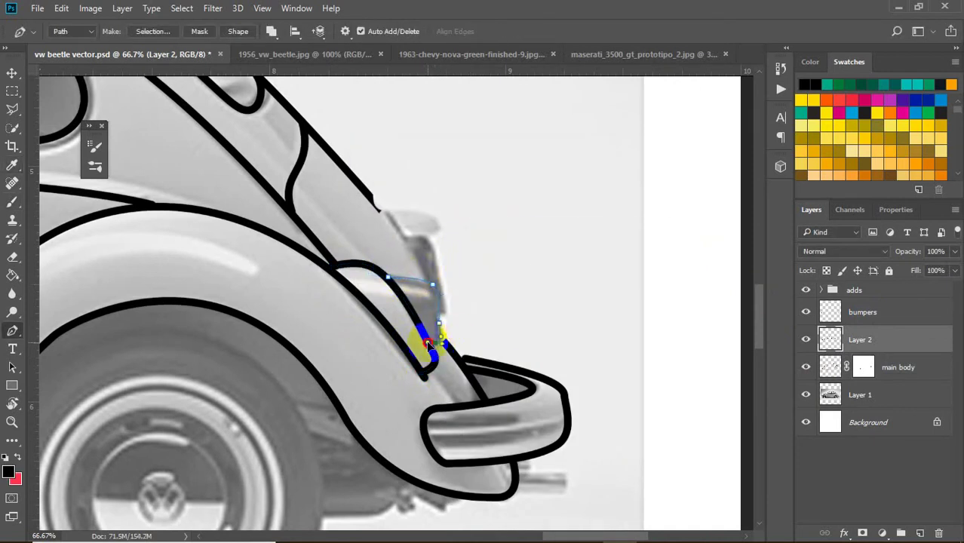
pyautogui.rightClick(499, 324)
pyautogui.click(546, 332)
pyautogui.press('Return')
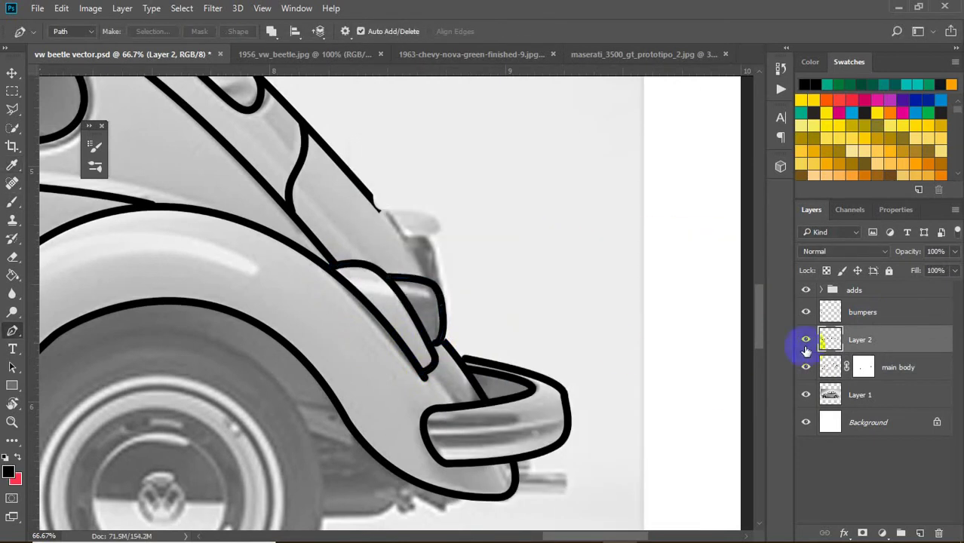
# Stroke the upper taillight path in black.
pyautogui.click(868, 383)
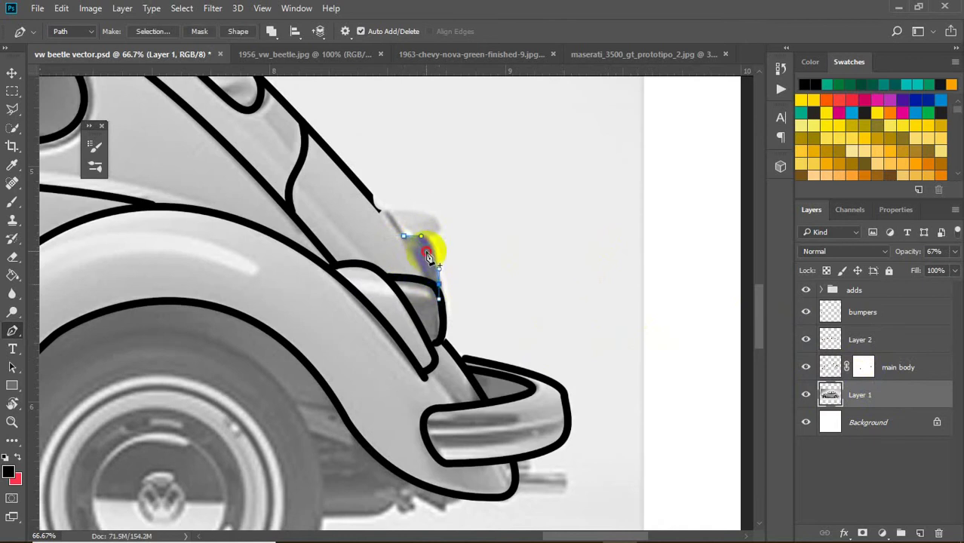
pyautogui.rightClick(566, 252)
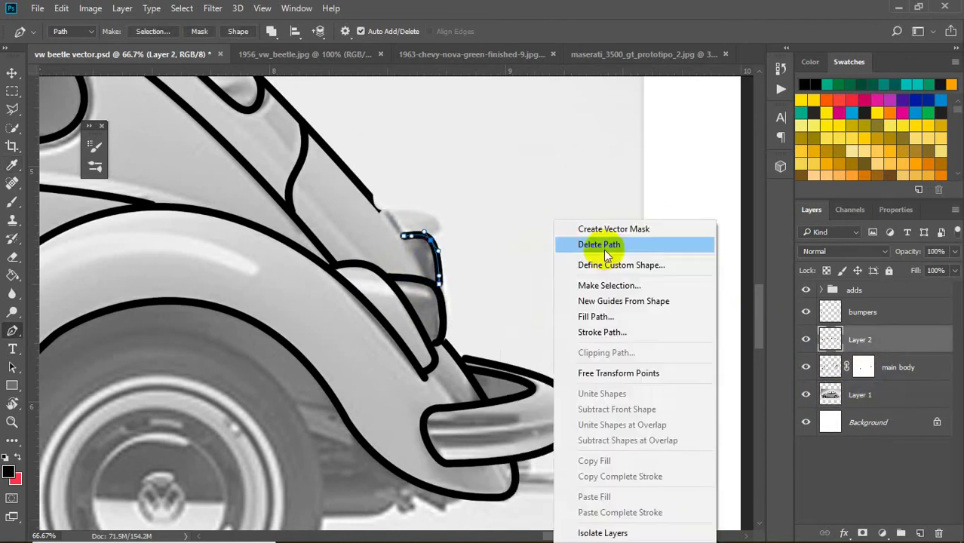
pyautogui.click(585, 246)
pyautogui.press('Return')
# Paint white on the body mask to reveal the outline near the taillight, then return to Layer 2.
pyautogui.press('x')
pyautogui.press(']')
pyautogui.press(']')
pyautogui.press(']')
pyautogui.moveTo(386, 241); pyautogui.dragTo(412, 251)
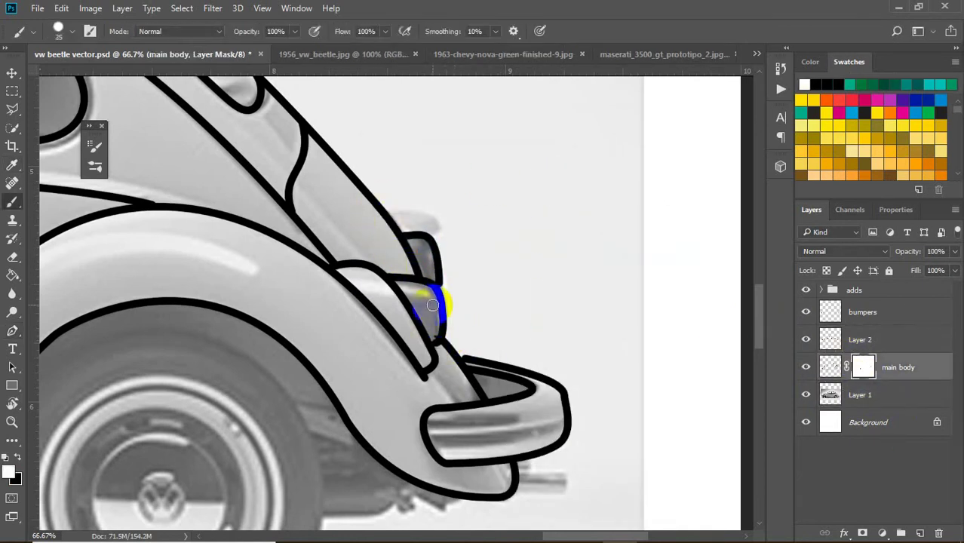
pyautogui.click(859, 340)
pyautogui.scroll(-3, 587, 344)
# Pen-draw a closed rounded path beneath the rear bumper and stroke it black.
pyautogui.press('p')
pyautogui.moveTo(513, 405); pyautogui.dragTo(535, 406)
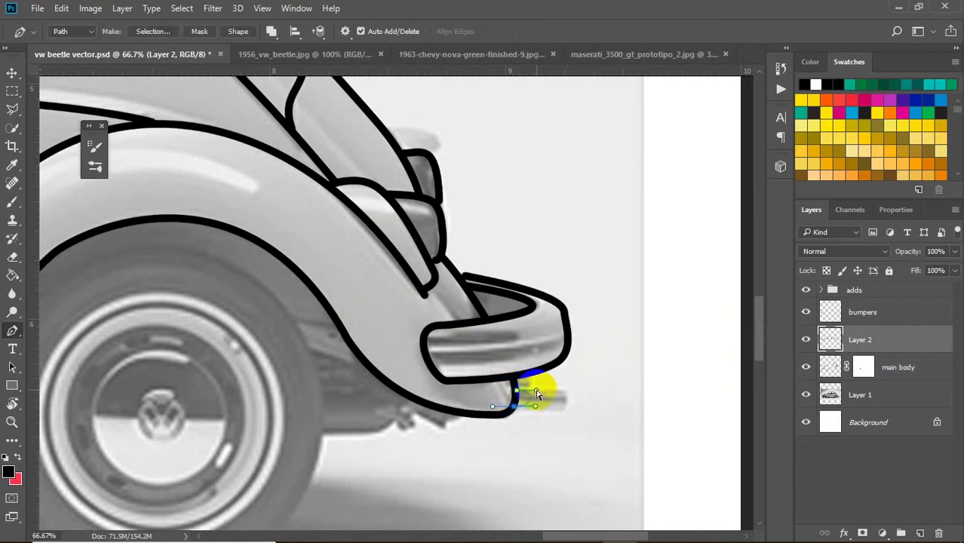
pyautogui.scroll(5, 537, 393)
pyautogui.moveTo(645, 312); pyautogui.dragTo(646, 345)
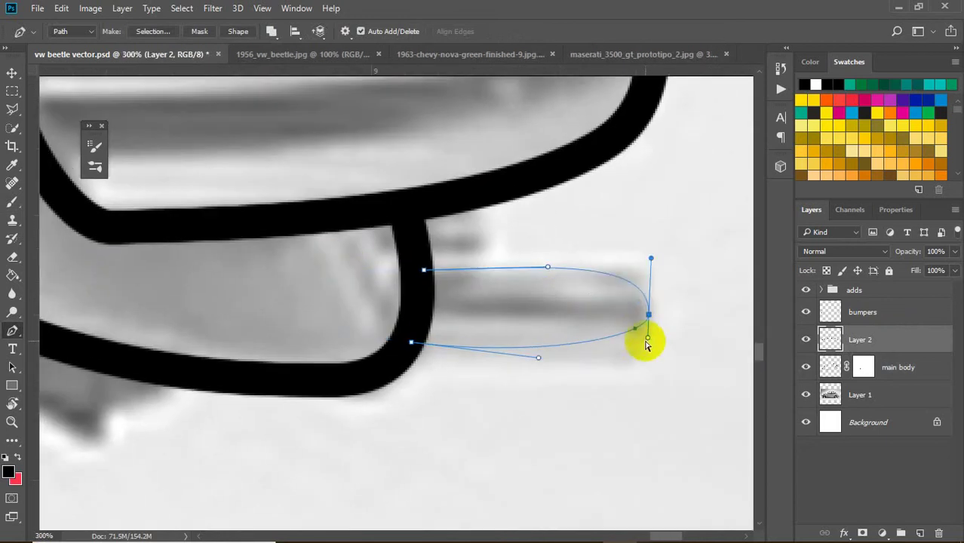
pyautogui.moveTo(411, 342); pyautogui.dragTo(400, 349)
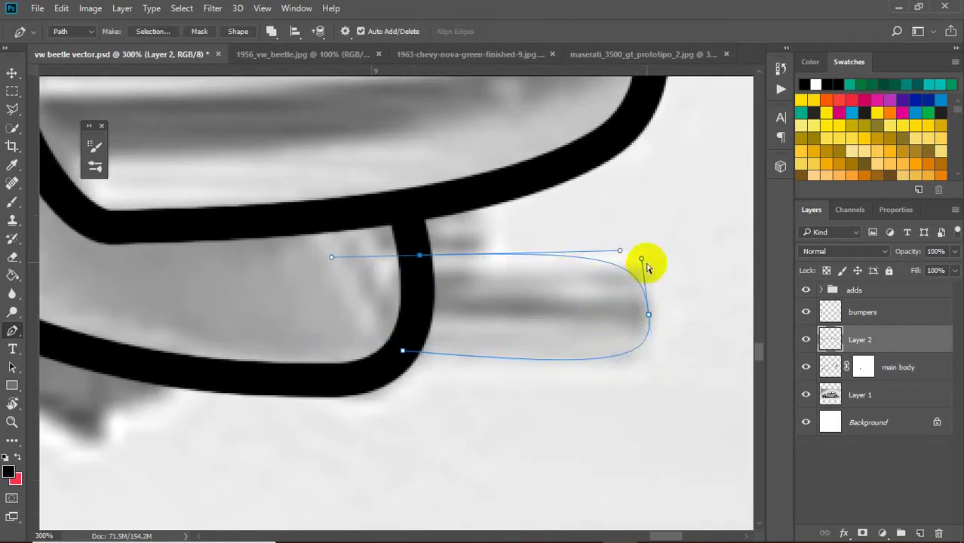
pyautogui.rightClick(552, 327)
pyautogui.click(595, 423)
pyautogui.click(570, 178)
# Toggle the reference photo to check the lines, then zoom in on the car door.
pyautogui.scroll(-3, 734, 203)
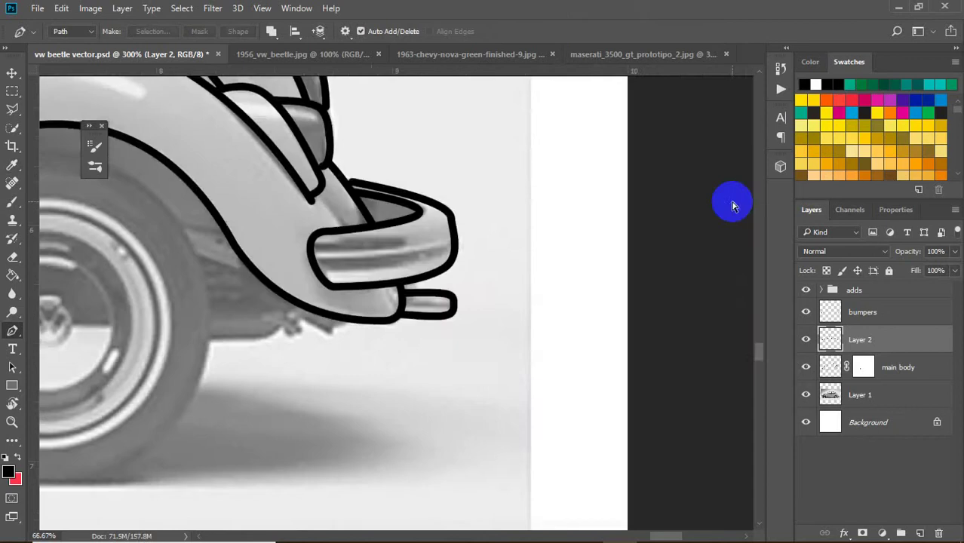
pyautogui.scroll(-3, 734, 203)
pyautogui.click(804, 392)
pyautogui.click(805, 396)
pyautogui.hotkey('ctrl', '+')
pyautogui.hotkey('ctrl', '+')
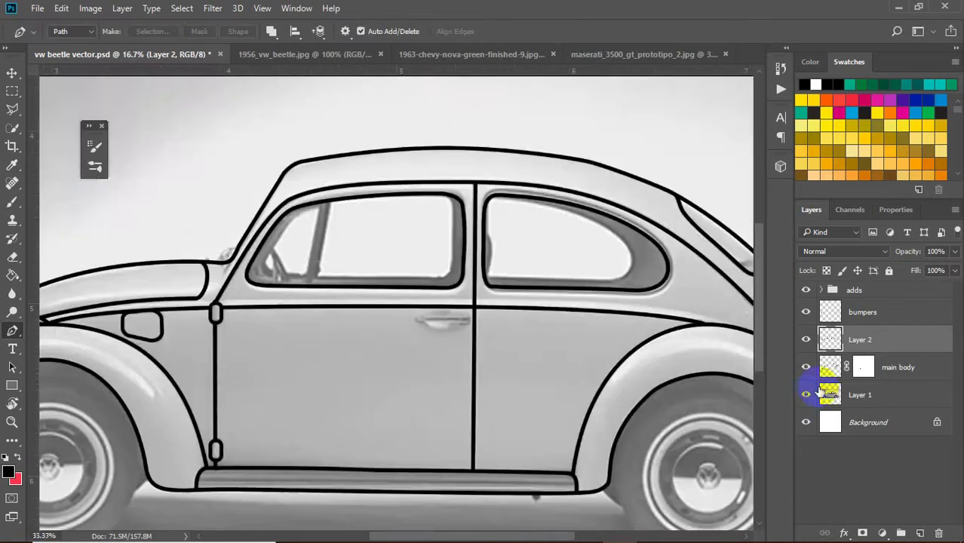
pyautogui.hotkey('ctrl', '+')
pyautogui.hotkey('ctrl', '+')
# Draw a rounded rectangle over the door handle with a 15 px black stroke.
pyautogui.press('u')
pyautogui.moveTo(379, 285); pyautogui.dragTo(380, 285)
pyautogui.click(835, 297)
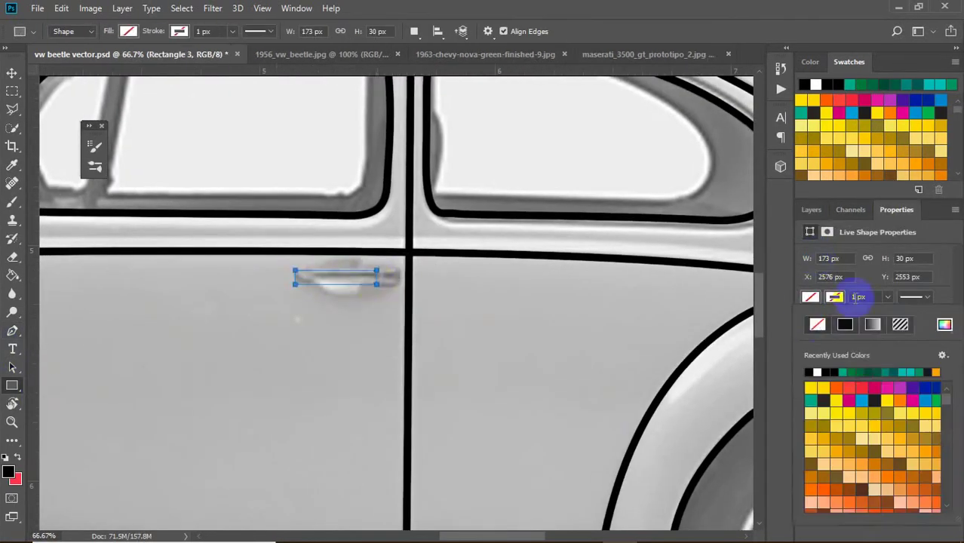
pyautogui.click(837, 317)
pyautogui.write('15')
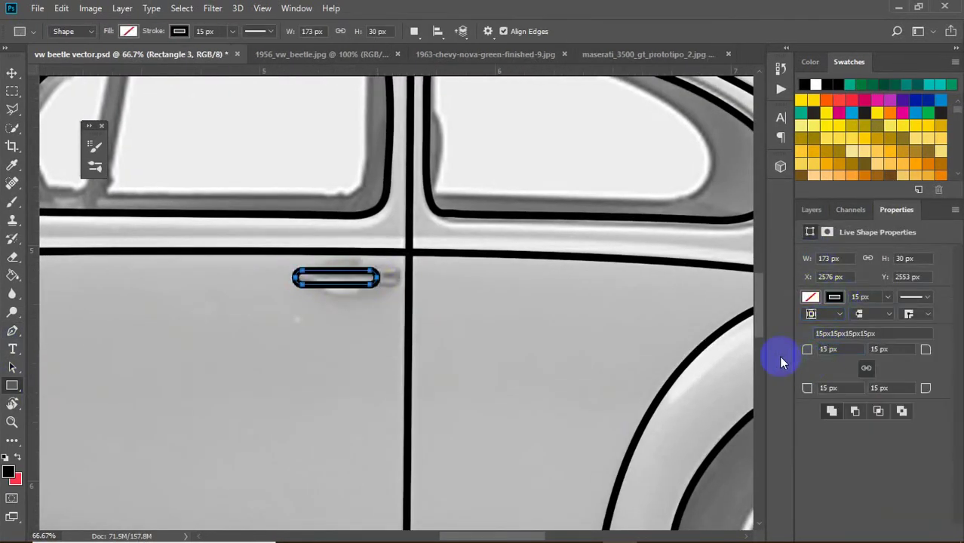
# Duplicate the pill, shrink it, and place the short copy beside the long one.
pyautogui.hotkey('ctrl', 'alt', 't')
pyautogui.click(280, 31)
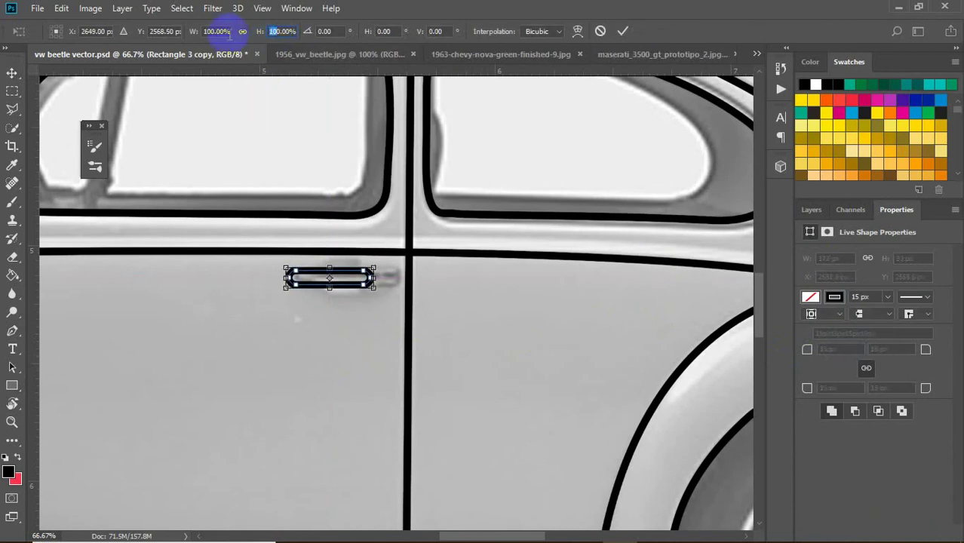
pyautogui.hotkey('ctrl', '+')
pyautogui.hotkey('ctrl', '+')
pyautogui.moveTo(194, 222); pyautogui.dragTo(370, 226)
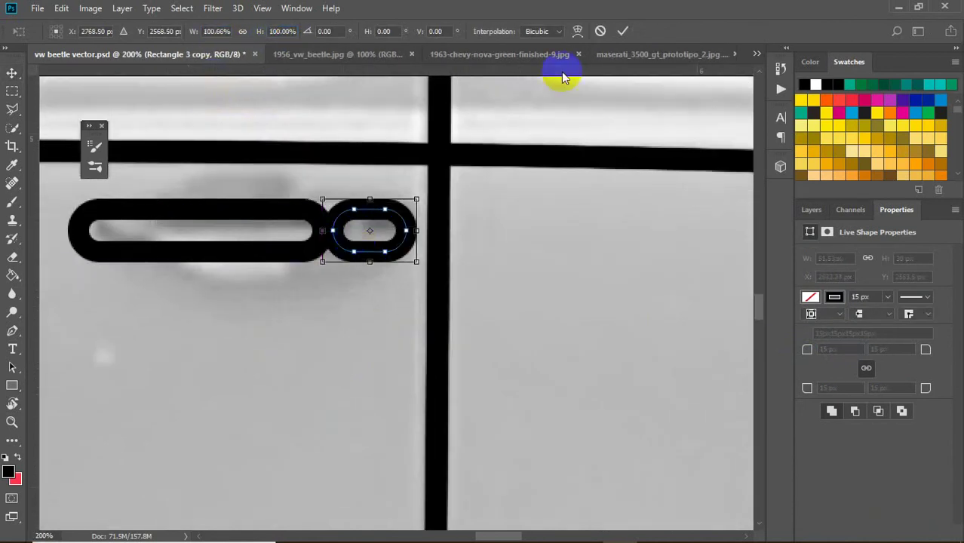
pyautogui.press('Return')
# Move the 'handle' group into 'adds' and reorder Layer 3 below Rectangle 3.
pyautogui.click(811, 209)
pyautogui.moveTo(855, 338); pyautogui.dragTo(853, 291)
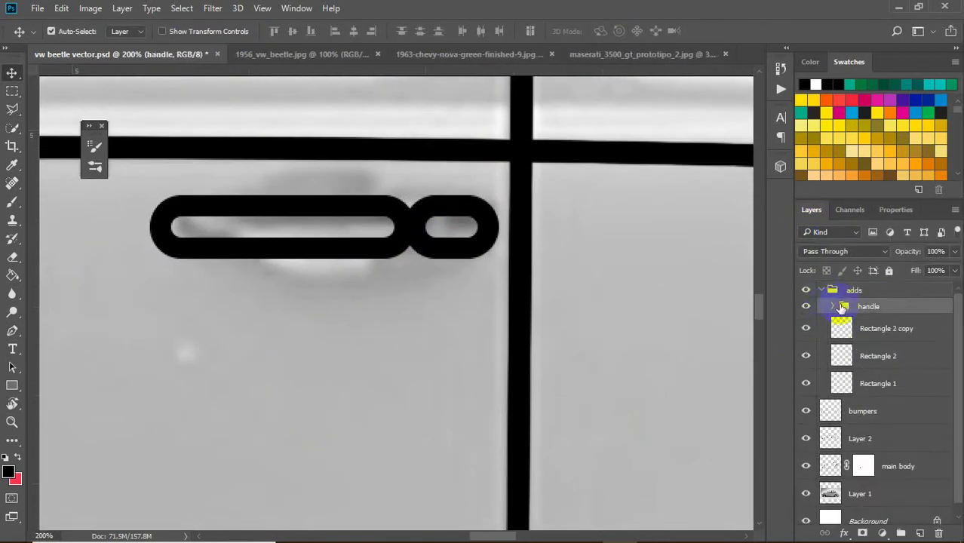
pyautogui.click(904, 359)
pyautogui.moveTo(903, 347); pyautogui.dragTo(903, 393)
pyautogui.click(882, 307)
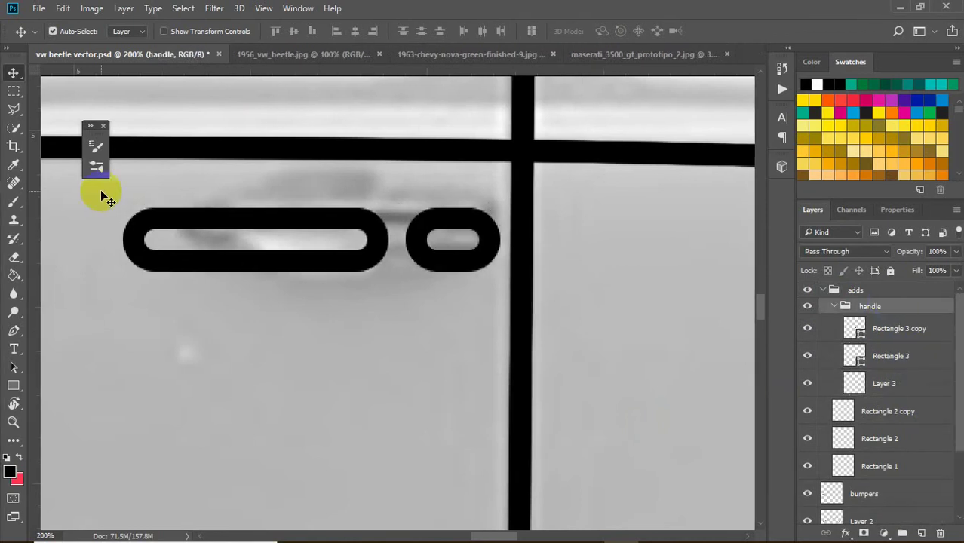
# Delete the stray path and draw an ellipse with no fill and a thick black stroke.
pyautogui.rightClick(296, 189)
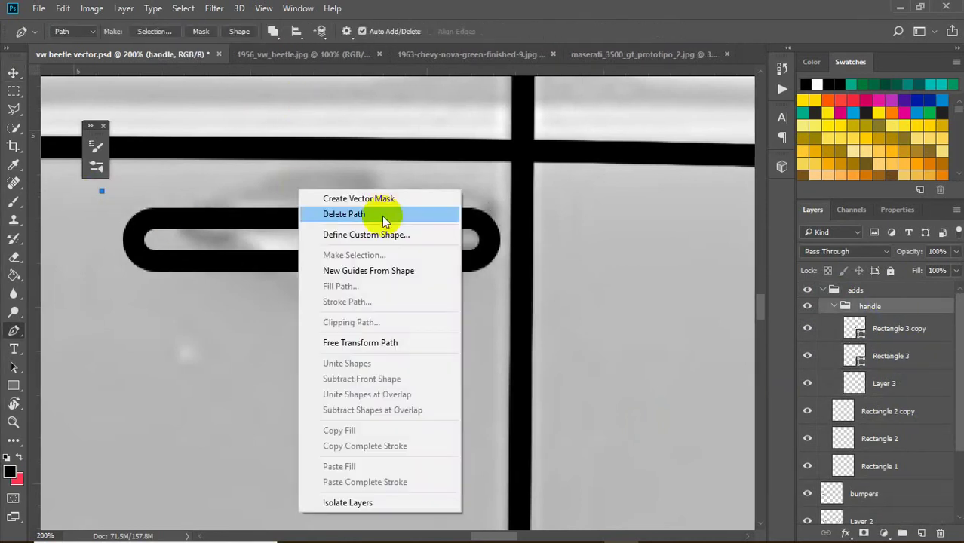
pyautogui.click(376, 213)
pyautogui.press('u')
pyautogui.moveTo(167, 309); pyautogui.dragTo(369, 426)
pyautogui.click(809, 320)
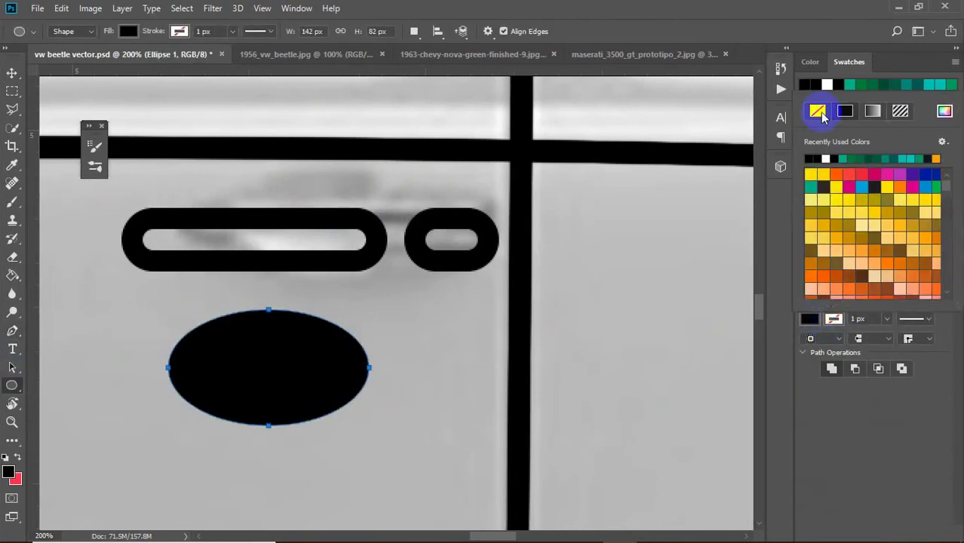
pyautogui.click(818, 110)
pyautogui.click(834, 318)
# Move and enlarge the ellipse so it surrounds the door handle.
pyautogui.press('v')
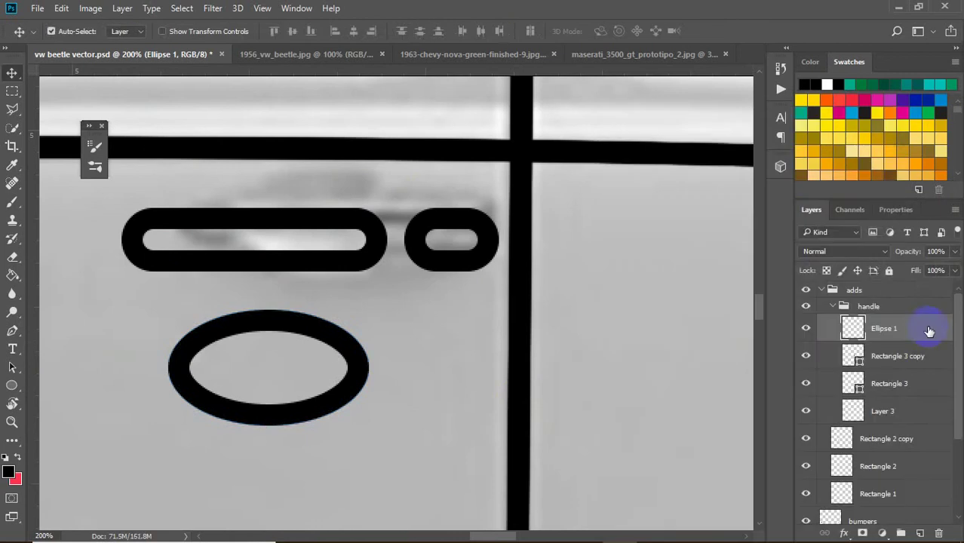
pyautogui.hotkey('ctrl', 't')
pyautogui.moveTo(293, 382); pyautogui.dragTo(376, 237)
pyautogui.moveTo(251, 281)
pyautogui.mouseDown()
pyautogui.moveTo(172, 307)
pyautogui.moveTo(168, 328)
pyautogui.mouseUp()
pyautogui.click(623, 34)
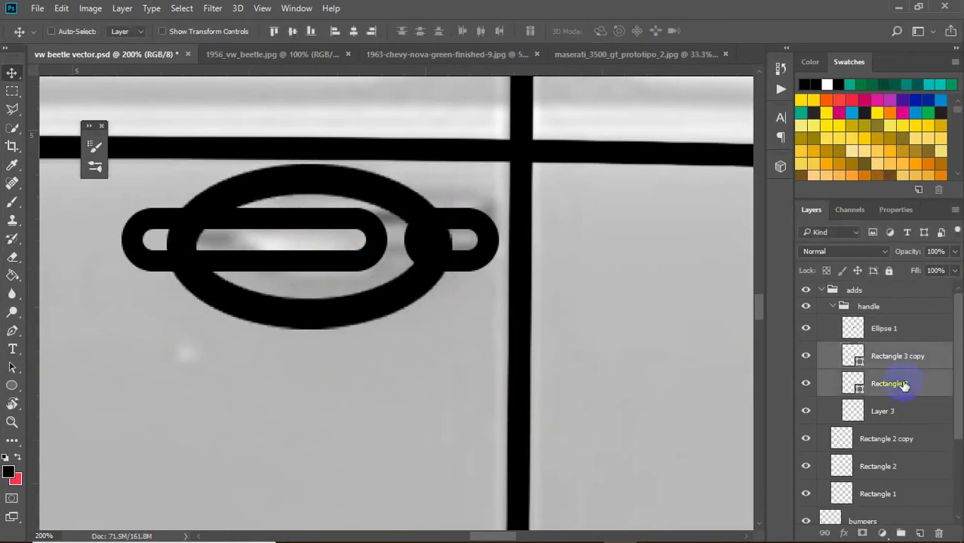
# Mask Ellipse 1 and brush out the oval where it crosses the pills, then collapse 'adds'.
pyautogui.click(886, 328)
pyautogui.click(881, 532)
pyautogui.press('b')
pyautogui.moveTo(172, 239); pyautogui.dragTo(195, 239)
pyautogui.click(456, 250)
pyautogui.scroll(-2, 504, 399)
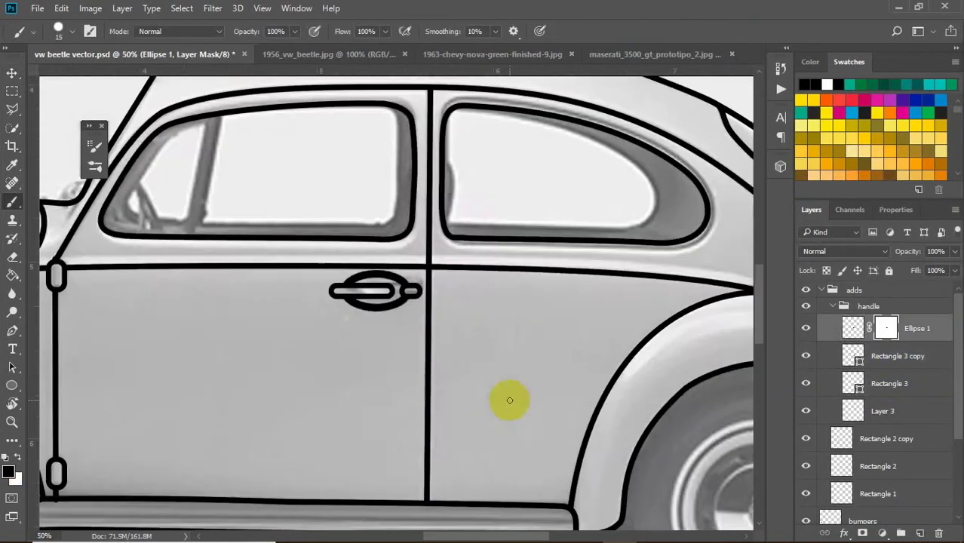
pyautogui.scroll(-2, 502, 399)
pyautogui.scroll(-3, 512, 405)
pyautogui.scroll(1, 512, 405)
pyautogui.press('v')
pyautogui.click(827, 290)
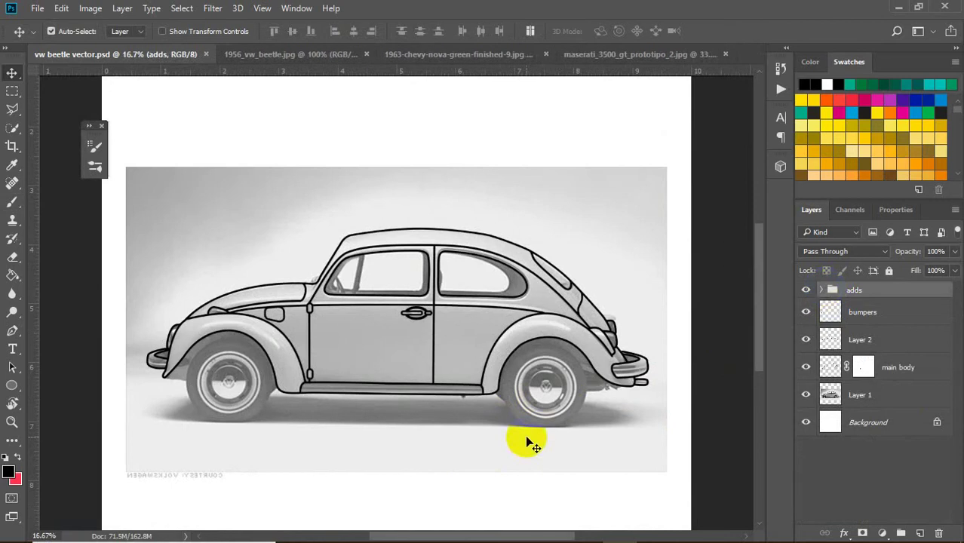
# Draw an unfilled circle with a 15 px black stroke over the wheel, scaled to 110%.
pyautogui.click(859, 311)
pyautogui.scroll(2, 447, 189)
pyautogui.scroll(1, 447, 189)
pyautogui.click(13, 386)
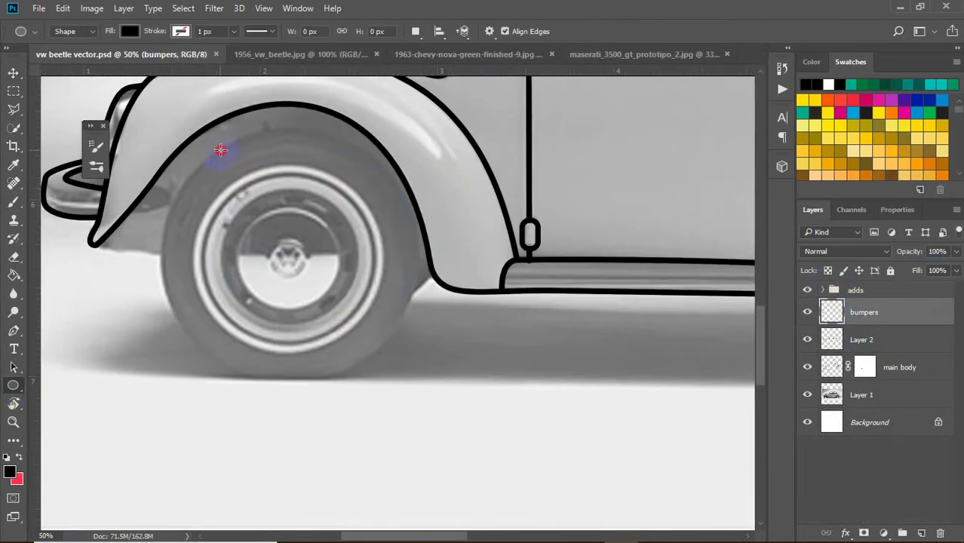
pyautogui.moveTo(219, 151); pyautogui.dragTo(447, 379)
pyautogui.click(809, 318)
pyautogui.click(808, 104)
pyautogui.moveTo(322, 230); pyautogui.dragTo(304, 136)
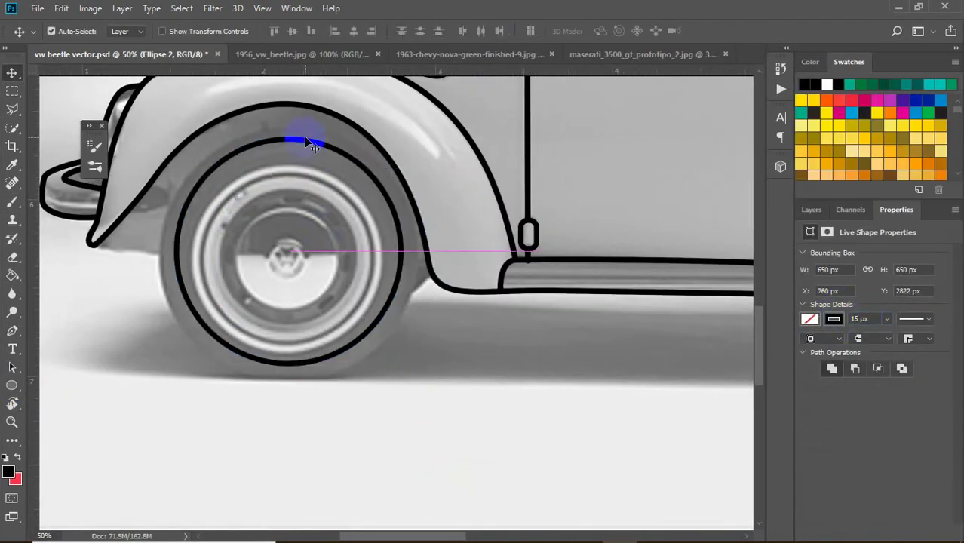
pyautogui.hotkey('ctrl', 't')
pyautogui.click(283, 31)
pyautogui.write('110')
pyautogui.press('Return')
pyautogui.press('Return')
pyautogui.press('v')
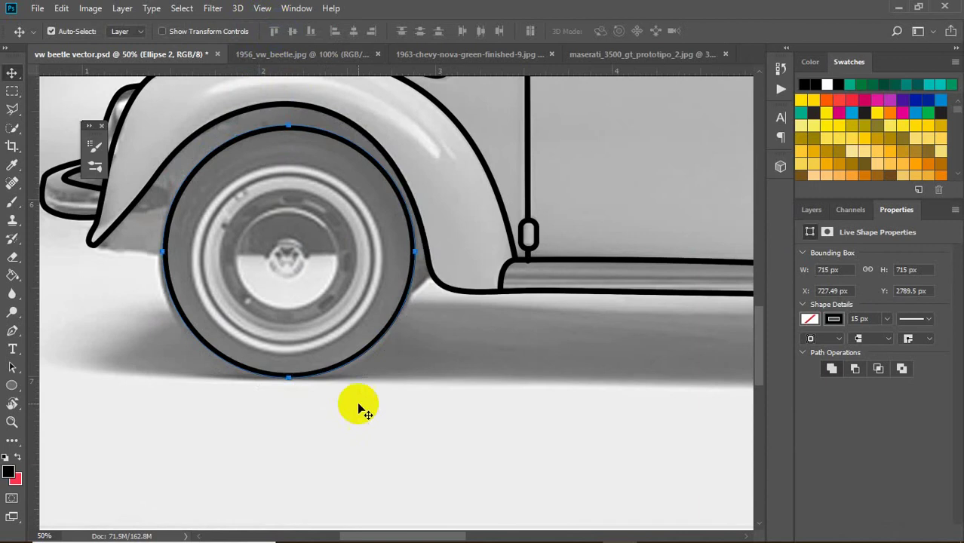
# Group the circle and duplicate it into concentric rings scaled 80%, 50% and 120%.
pyautogui.click(811, 210)
pyautogui.hotkey('ctrl', 'g')
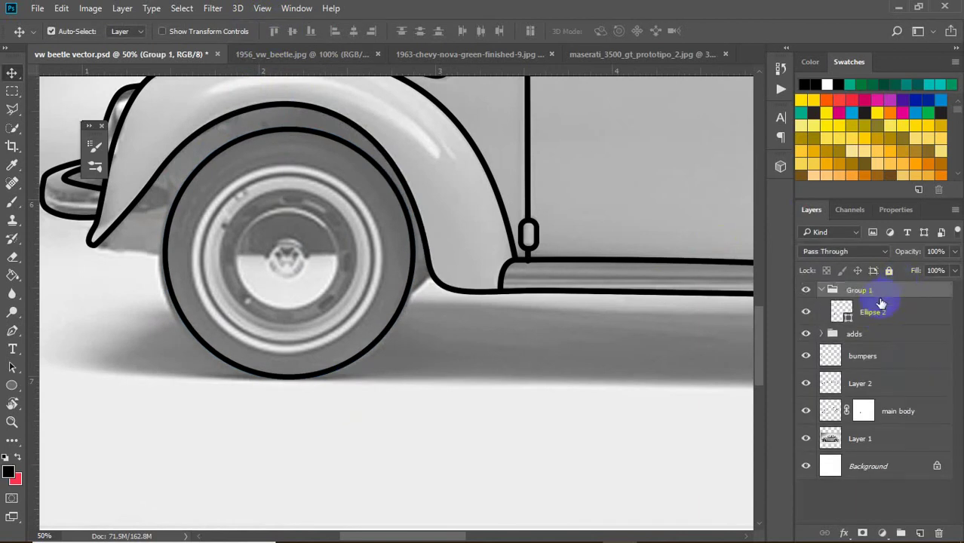
pyautogui.hotkey('ctrl', 'j')
pyautogui.hotkey('ctrl', 't')
pyautogui.write('80')
pyautogui.press('Return')
pyautogui.press('Return')
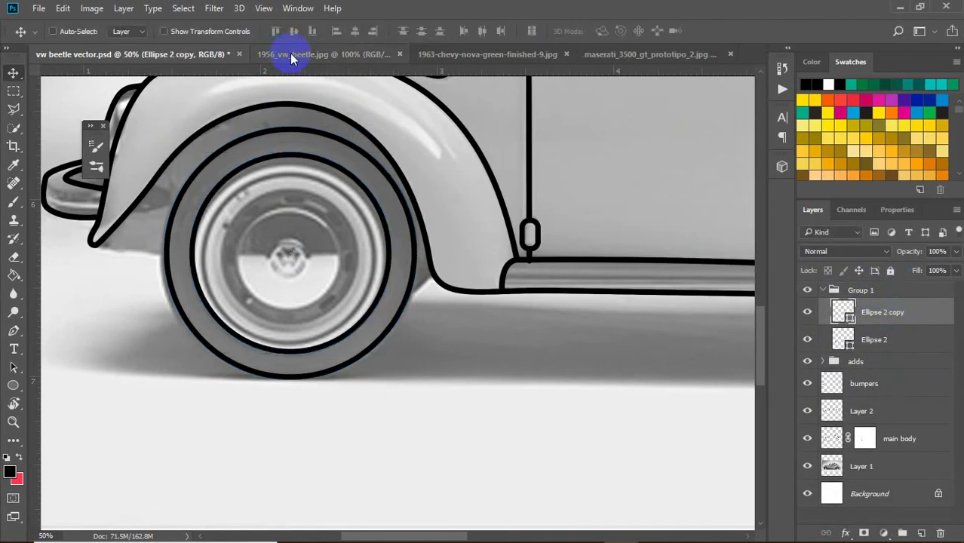
pyautogui.hotkey('ctrl', 'j')
pyautogui.hotkey('ctrl', 't')
pyautogui.press('Return')
pyautogui.hotkey('ctrl', 'j')
pyautogui.hotkey('ctrl', 't')
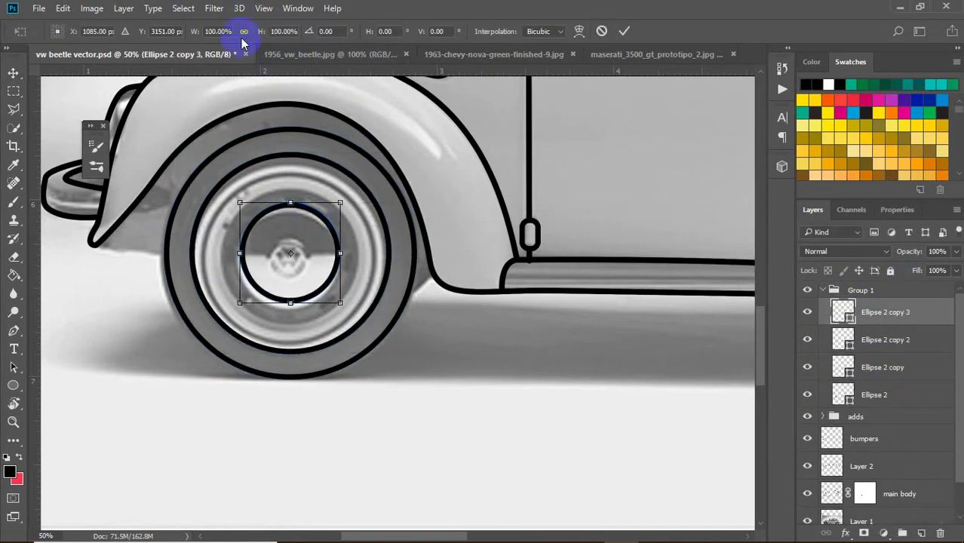
pyautogui.press('Return')
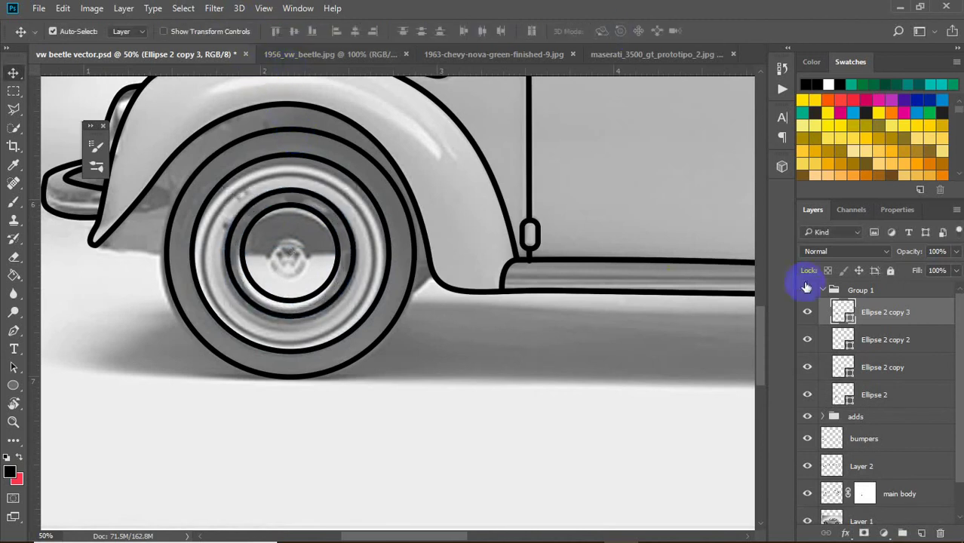
pyautogui.hotkey('ctrl', 'j')
pyautogui.hotkey('ctrl', 't')
pyautogui.write('120')
pyautogui.press('Return')
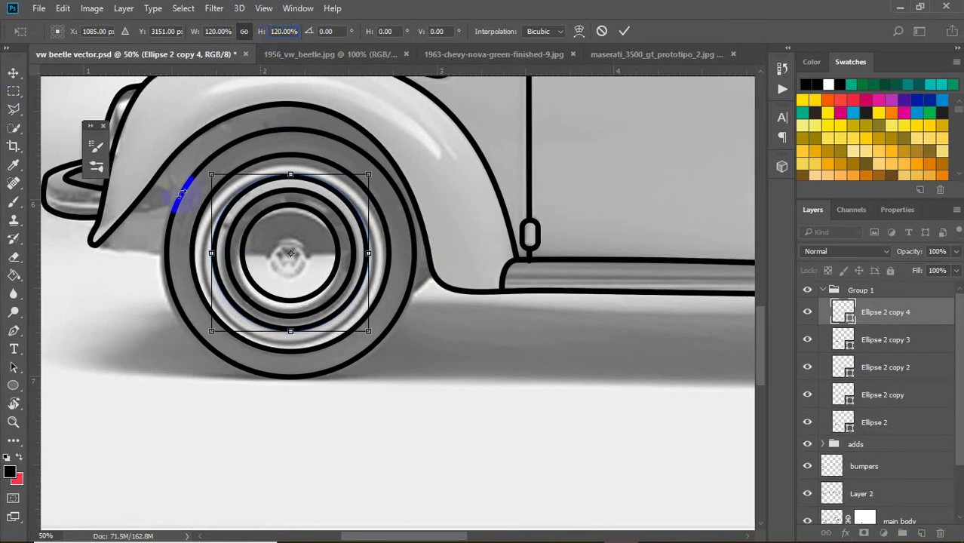
pyautogui.press('Return')
# Collapse Group 1, check the rings against the reference photo, and reselect the group.
pyautogui.click(859, 290)
pyautogui.click(821, 290)
pyautogui.click(805, 411)
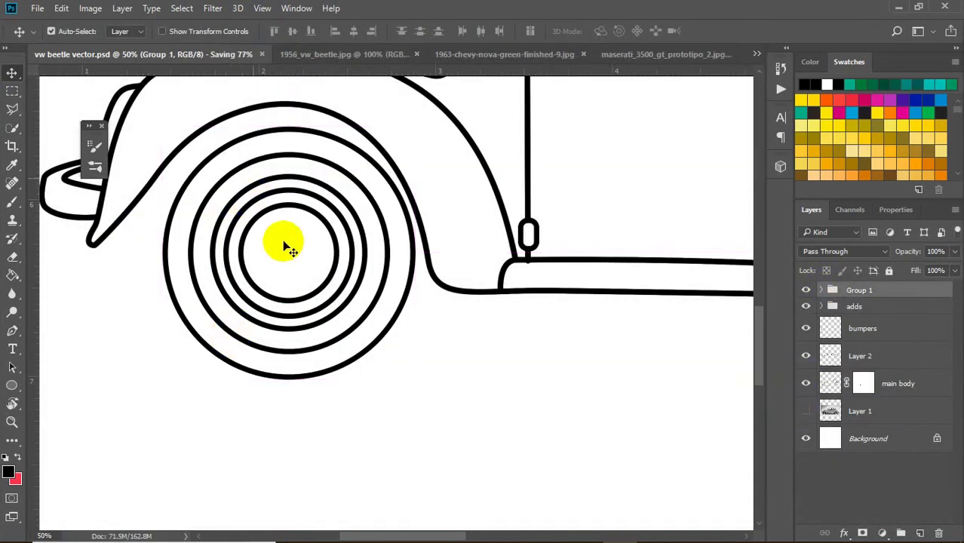
pyautogui.click(806, 411)
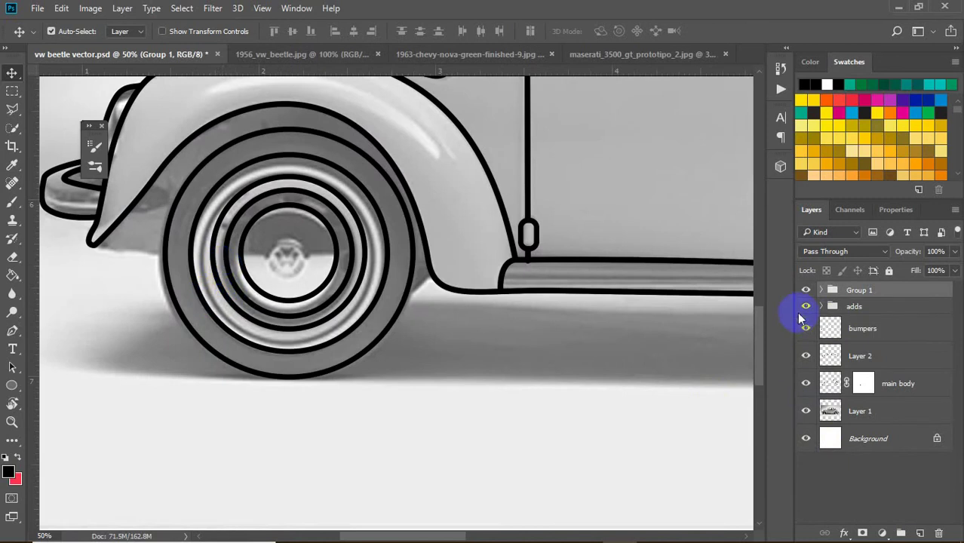
pyautogui.click(428, 302)
pyautogui.click(859, 291)
# Duplicate the wheel ring group and move the copy onto the rear wheel.
pyautogui.hotkey('ctrl', 'j')
pyautogui.hotkey('ctrl', 't')
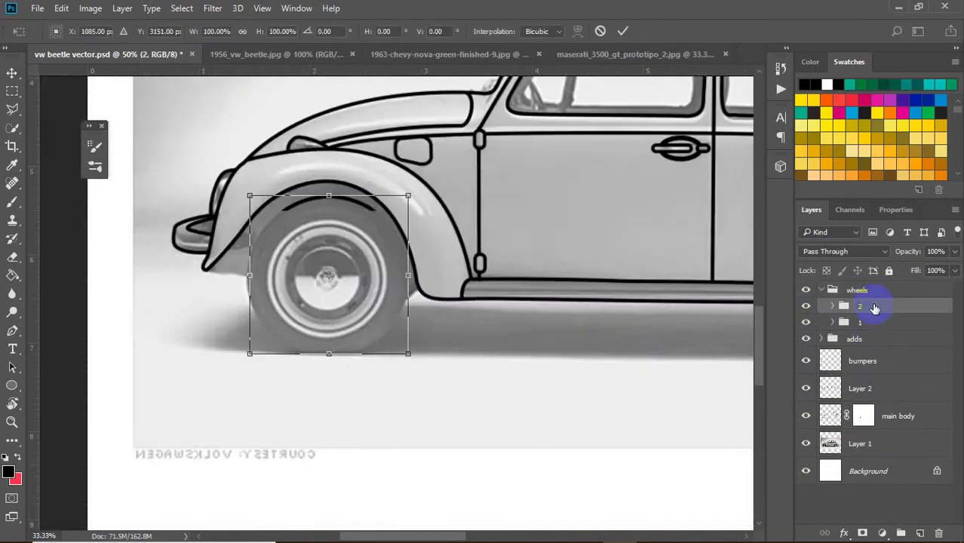
pyautogui.moveTo(211, 276); pyautogui.dragTo(548, 269)
pyautogui.press('Return')
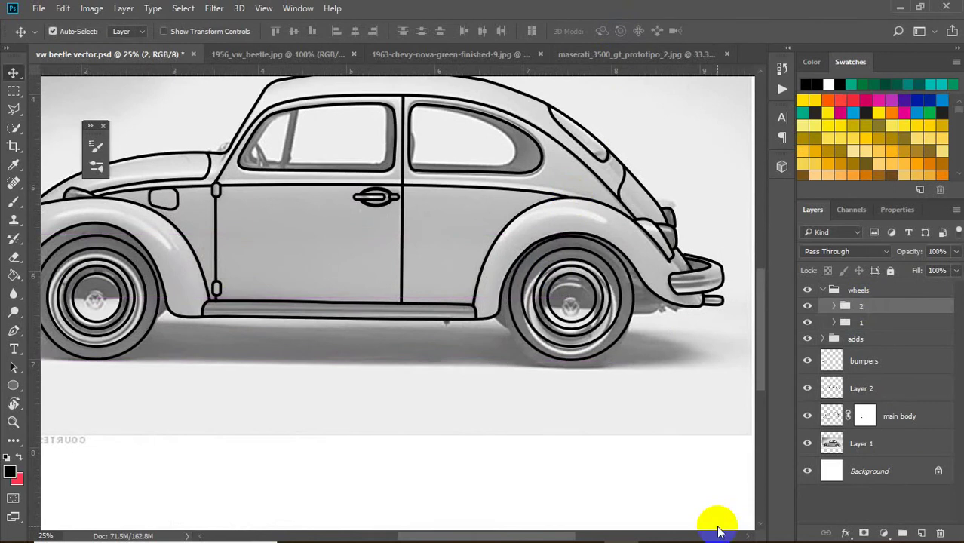
pyautogui.hotkey('ctrl', '-')
# Hide the reference photo and group the body and wheel layers as 'linework'.
pyautogui.click(805, 443)
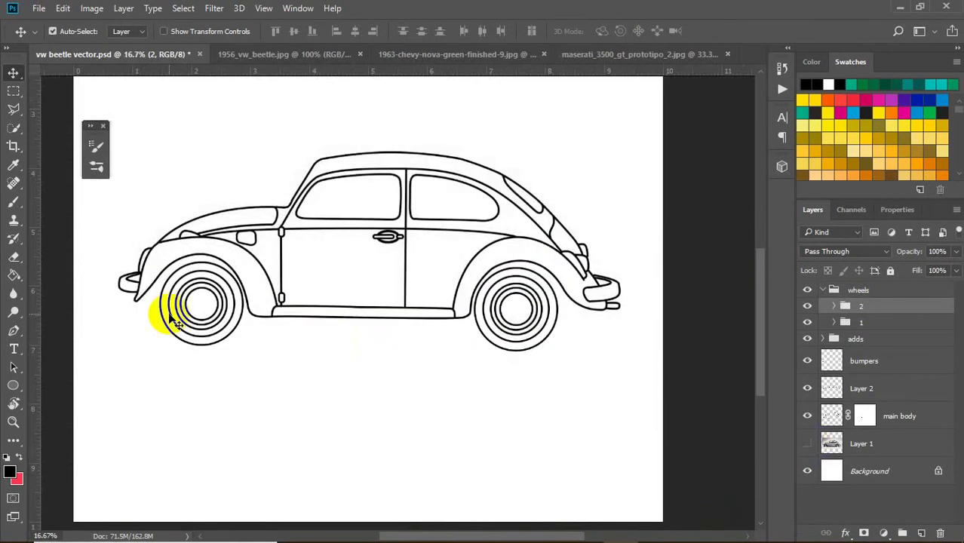
pyautogui.click(806, 443)
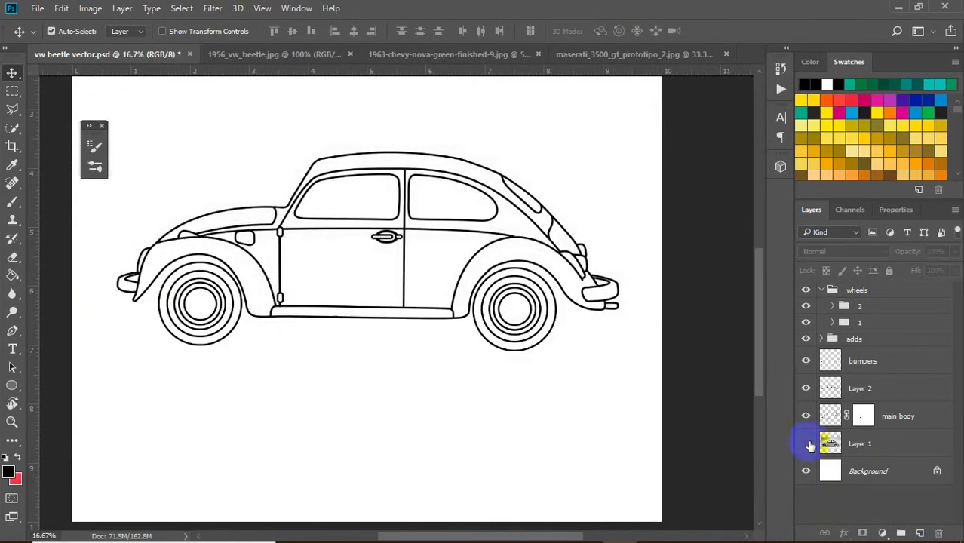
pyautogui.click(854, 339)
pyautogui.keyDown('shift'); pyautogui.click(897, 381); pyautogui.keyUp('shift')
pyautogui.hotkey('ctrl', 'g')
pyautogui.hotkey('ctrl', 'g')
pyautogui.doubleClick(856, 290)
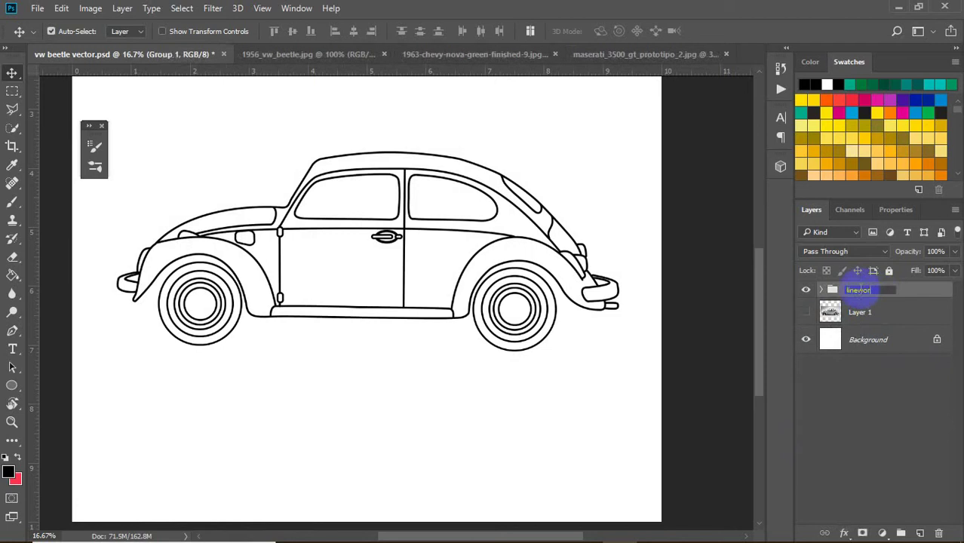
pyautogui.write('linework')
pyautogui.press('Return')
# Duplicate linework, give the copy a dark navy Color Overlay, and add a new layer below.
pyautogui.hotkey('ctrl', 'j')
pyautogui.rightClick(875, 300)
pyautogui.click(610, 128)
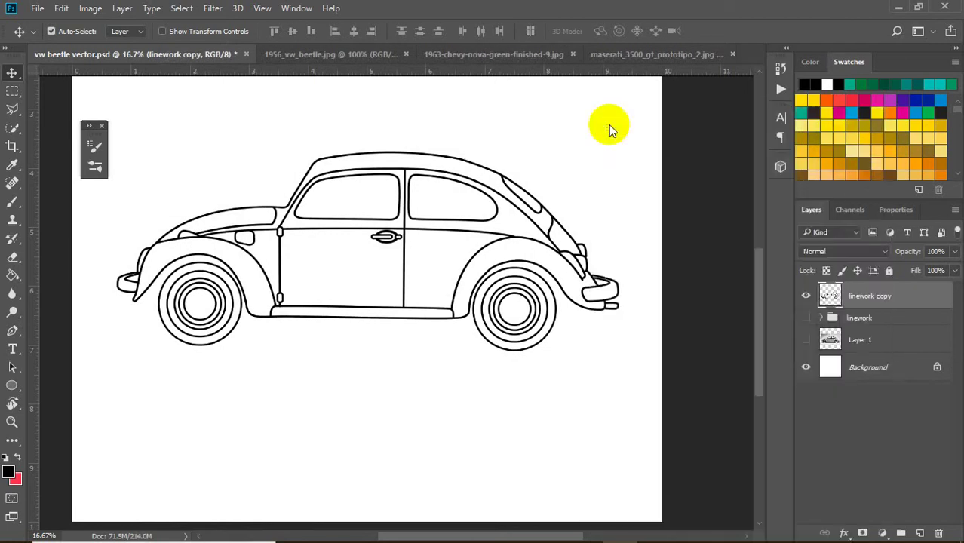
pyautogui.click(716, 110)
pyautogui.click(735, 299)
pyautogui.click(898, 141)
pyautogui.click(876, 90)
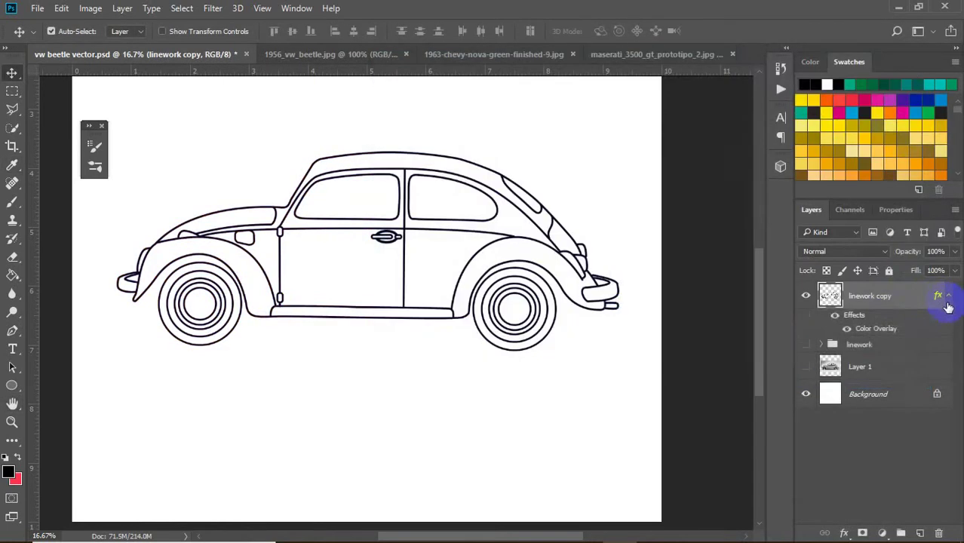
pyautogui.click(943, 296)
pyautogui.click(891, 316)
pyautogui.hotkey('ctrl', 'shift', 'alt', 'n')
# Select the Brush tool and pick red from the Swatches panel.
pyautogui.press('b')
pyautogui.hotkey('ctrl', '+')
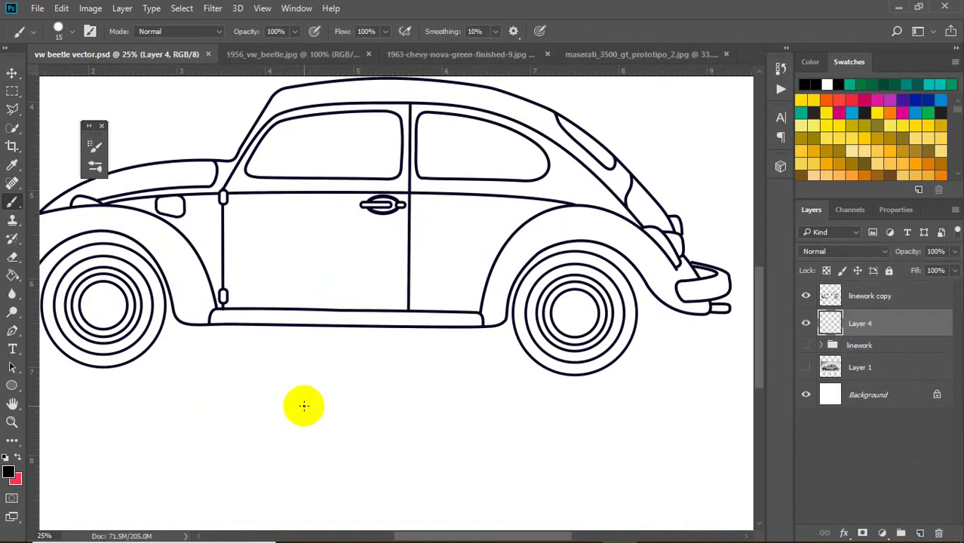
pyautogui.moveTo(254, 309); pyautogui.dragTo(313, 333)
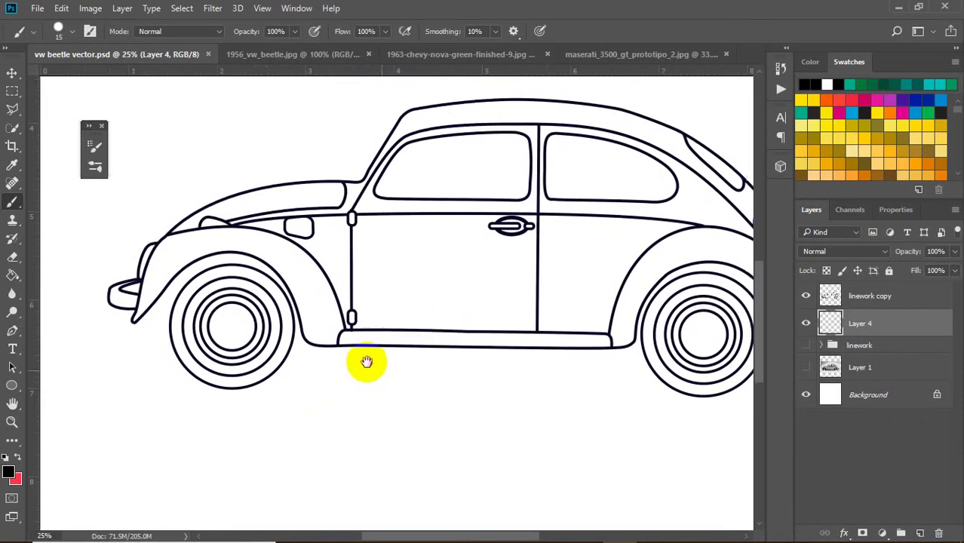
pyautogui.click(805, 367)
pyautogui.click(809, 62)
pyautogui.click(849, 62)
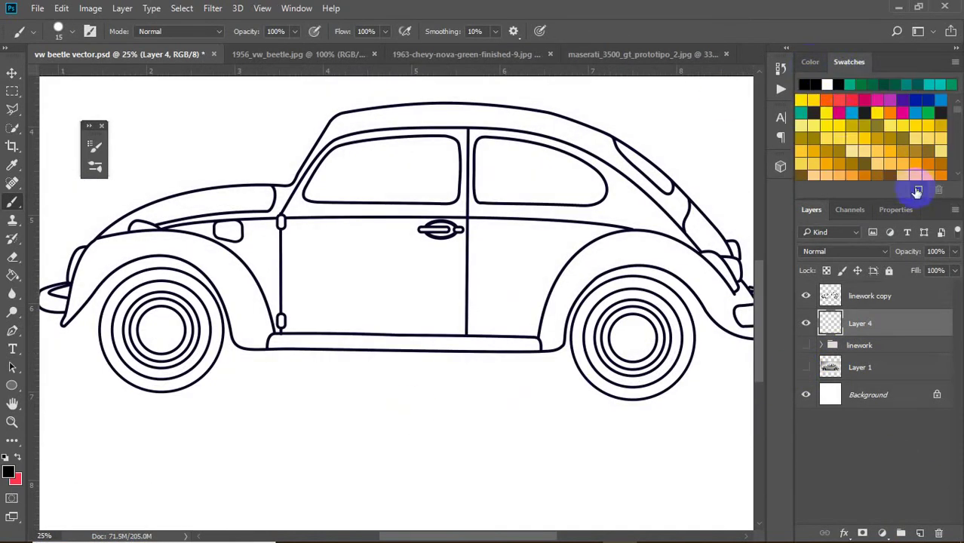
pyautogui.scroll(-5, 867, 128)
pyautogui.click(857, 134)
pyautogui.press('F6')
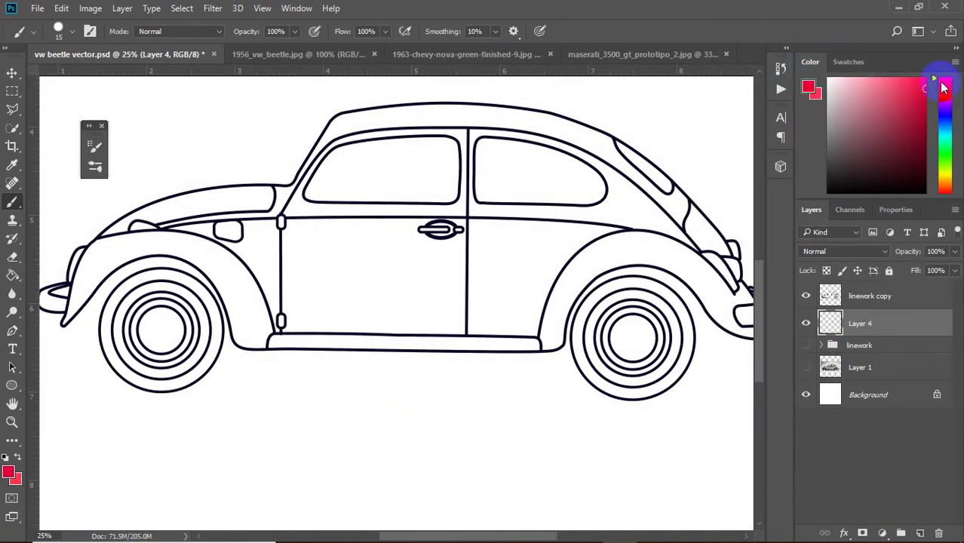
# Paint red along the front fender, sill and rear fender arch, discarding a stray work path.
pyautogui.hotkey('ctrl', '+')
pyautogui.hscroll(-5, 171, 317)
pyautogui.moveTo(142, 365); pyautogui.dragTo(171, 230)
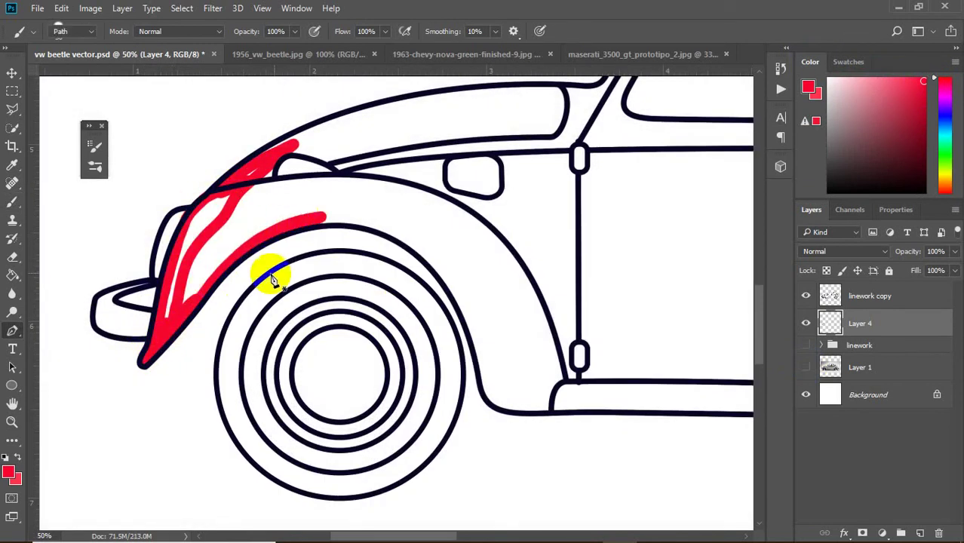
pyautogui.rightClick(327, 219)
pyautogui.click(344, 240)
pyautogui.press('b')
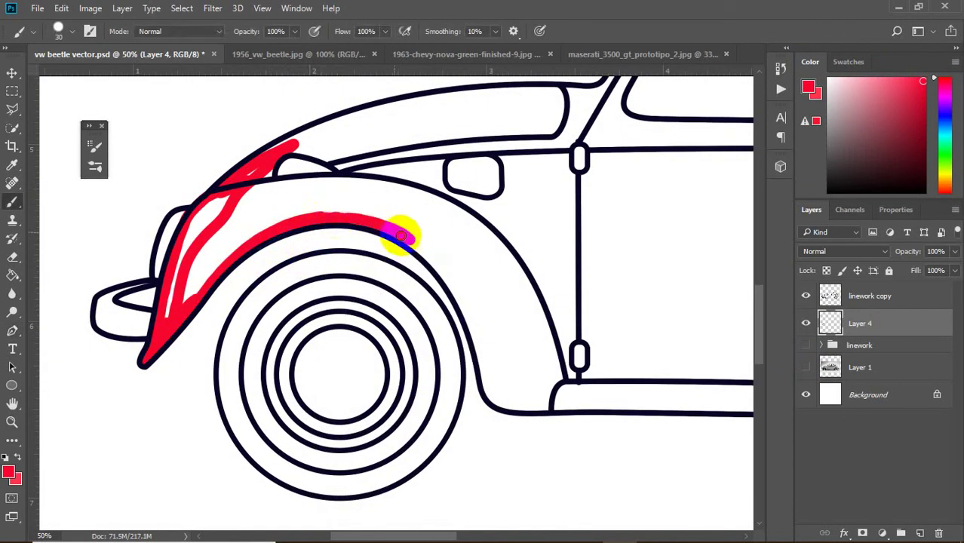
pyautogui.moveTo(483, 379); pyautogui.dragTo(573, 407)
pyautogui.hotkey('ctrl', '-')
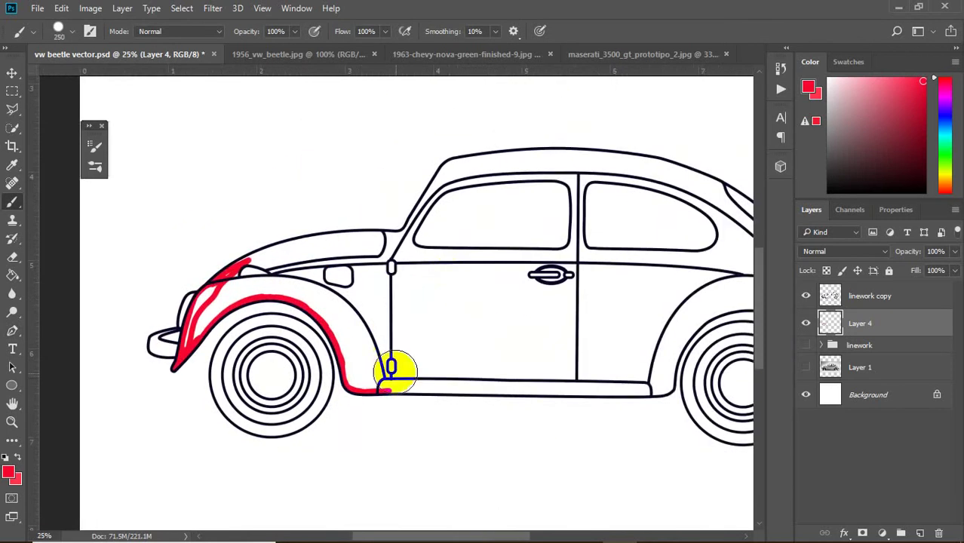
pyautogui.hotkey('ctrl', '+')
pyautogui.moveTo(424, 310); pyautogui.dragTo(342, 347)
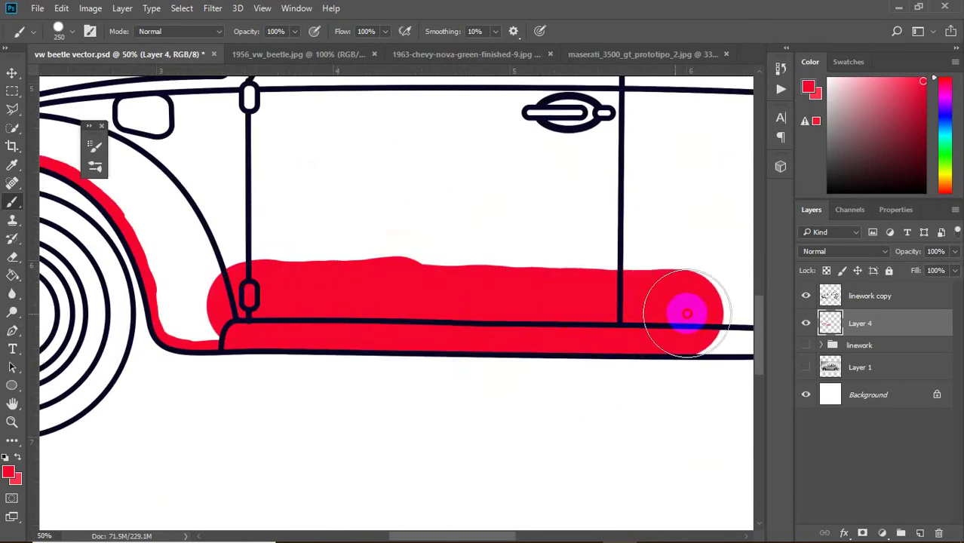
pyautogui.moveTo(446, 235); pyautogui.dragTo(635, 220)
# Paint red over the rear pillar, roof, front pillar, hood and door, resizing the brush as needed.
pyautogui.hotkey('ctrl', '-')
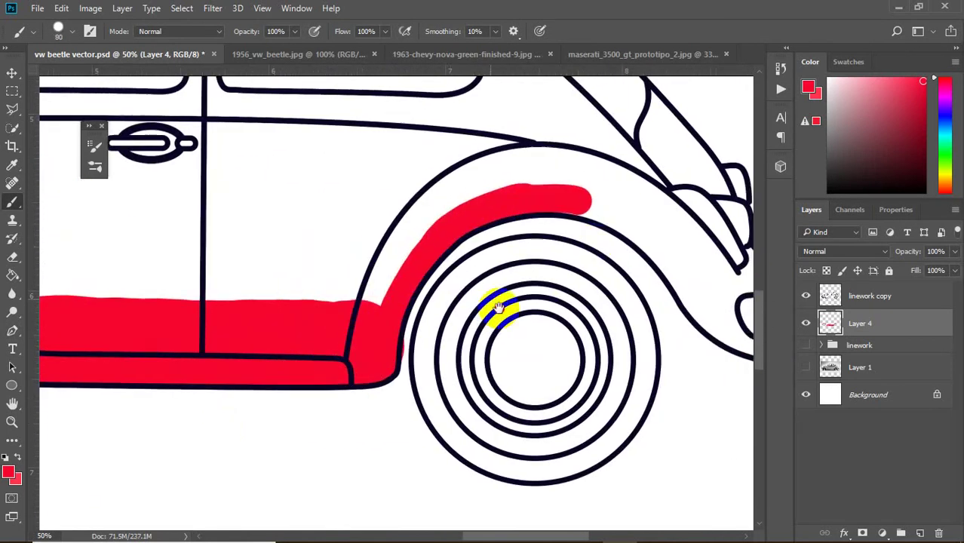
pyautogui.hotkey('ctrl', '+')
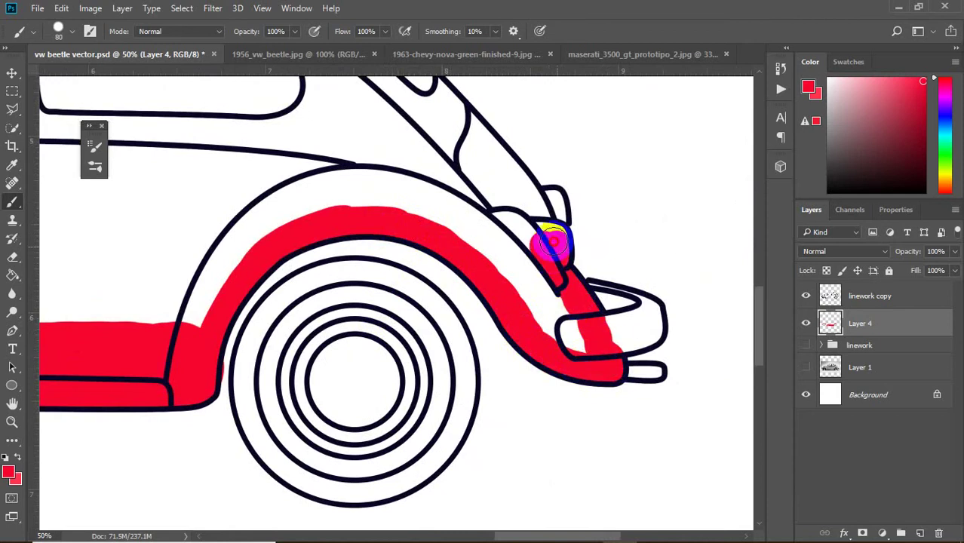
pyautogui.scroll(5, 507, 171)
pyautogui.moveTo(626, 373); pyautogui.dragTo(553, 317)
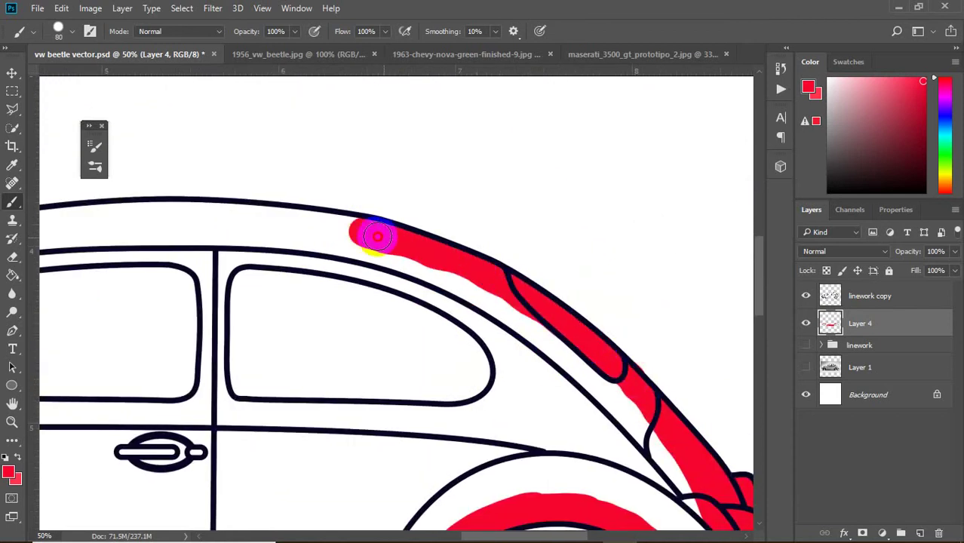
pyautogui.moveTo(377, 237); pyautogui.dragTo(124, 215)
pyautogui.hscroll(-5, 333, 222)
pyautogui.moveTo(197, 358); pyautogui.dragTo(205, 337)
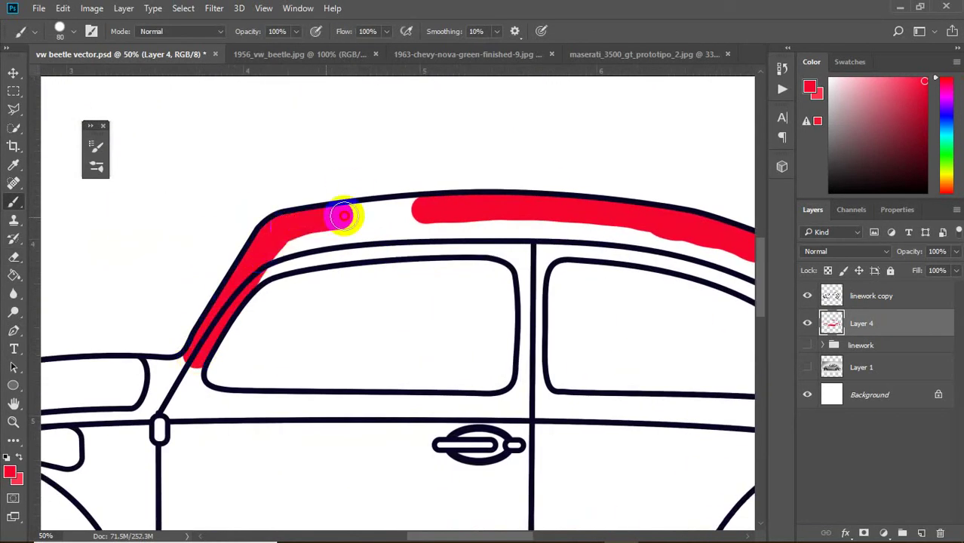
pyautogui.hscroll(-5, 343, 216)
pyautogui.scroll(-2, 343, 217)
pyautogui.moveTo(98, 328); pyautogui.dragTo(348, 242)
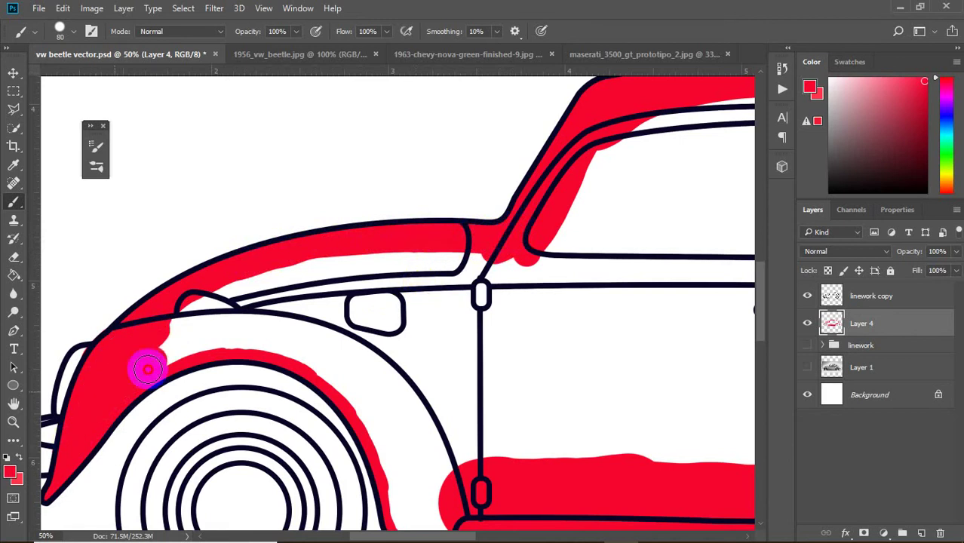
pyautogui.moveTo(148, 369); pyautogui.dragTo(270, 320)
pyautogui.hscroll(3, 507, 314)
pyautogui.scroll(-1, 508, 314)
pyautogui.press(']')
pyautogui.press(']')
pyautogui.press(']')
pyautogui.moveTo(359, 260)
pyautogui.mouseDown()
pyautogui.moveTo(297, 344)
pyautogui.moveTo(420, 193)
pyautogui.moveTo(598, 284)
pyautogui.moveTo(511, 224)
pyautogui.moveTo(376, 338)
pyautogui.moveTo(452, 178)
pyautogui.mouseUp()
pyautogui.hscroll(5, 598, 284)
pyautogui.scroll(-3, 377, 338)
pyautogui.hscroll(5, 451, 178)
pyautogui.press('[')
pyautogui.press('[')
pyautogui.press('[')
# Give the body layer a Color Overlay, shifting its colour from d61414 to orange f58500.
pyautogui.hotkey('ctrl', '0')
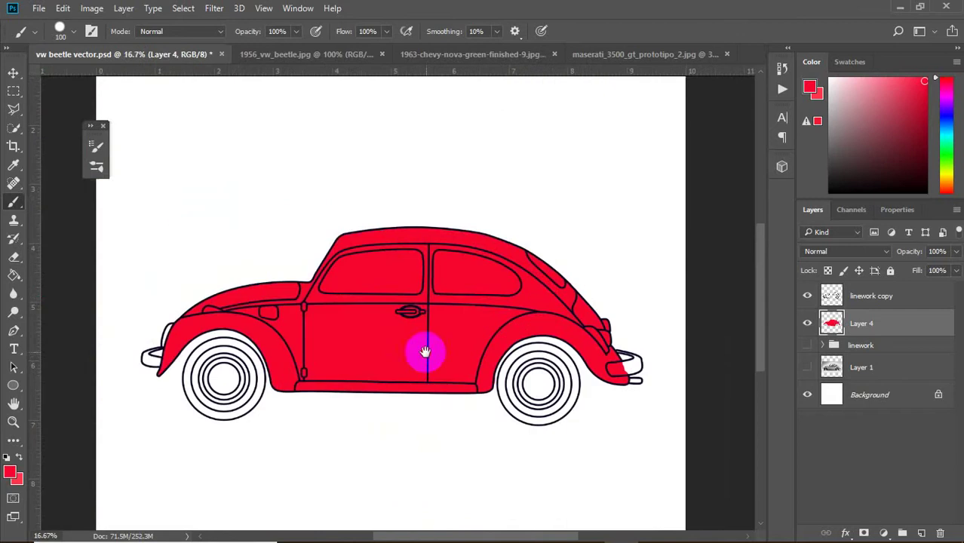
pyautogui.rightClick(861, 322)
pyautogui.click(709, 123)
pyautogui.click(420, 255)
pyautogui.click(726, 114)
pyautogui.click(814, 355)
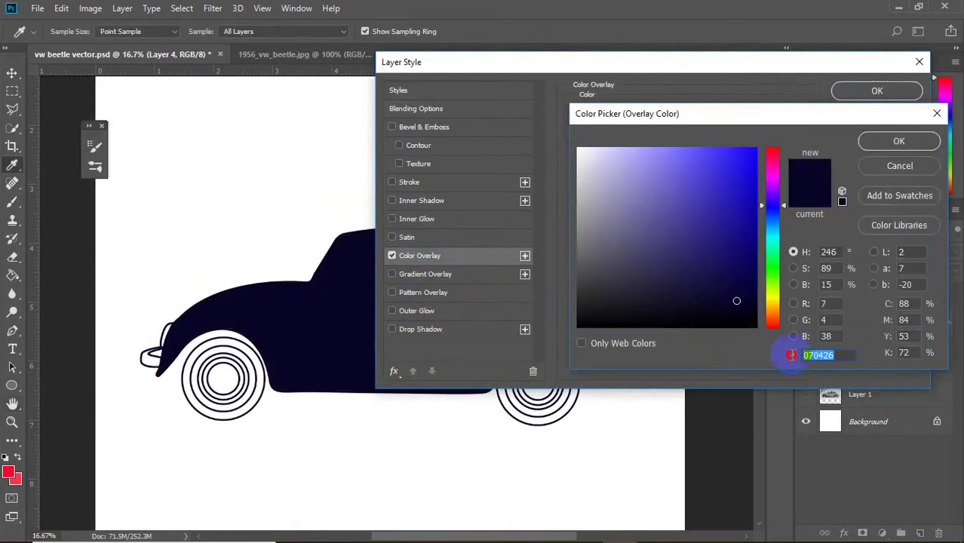
pyautogui.write('d61414')
pyautogui.moveTo(757, 153); pyautogui.dragTo(764, 317)
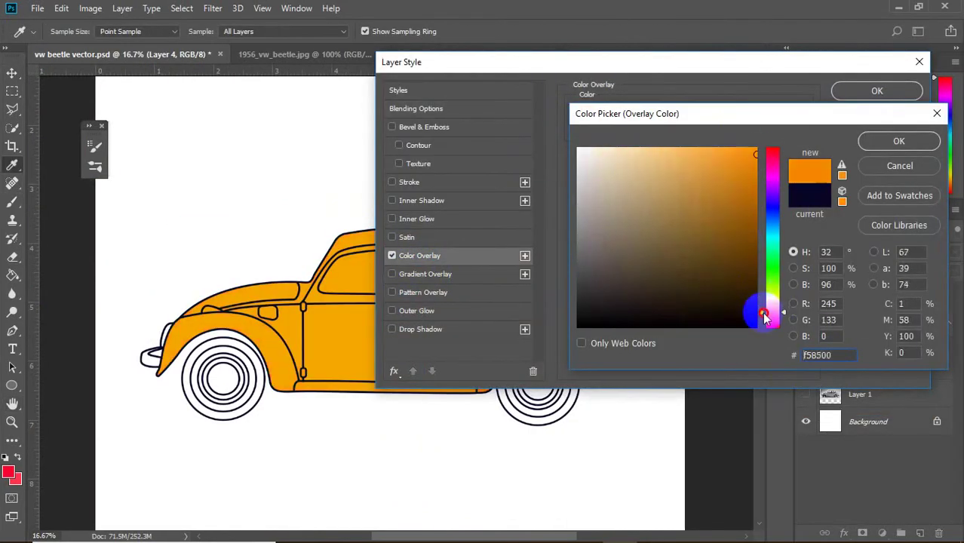
pyautogui.click(902, 146)
# Add an empty layer above the body and sample a dark navy painting colour.
pyautogui.press('Return')
pyautogui.click(8, 473)
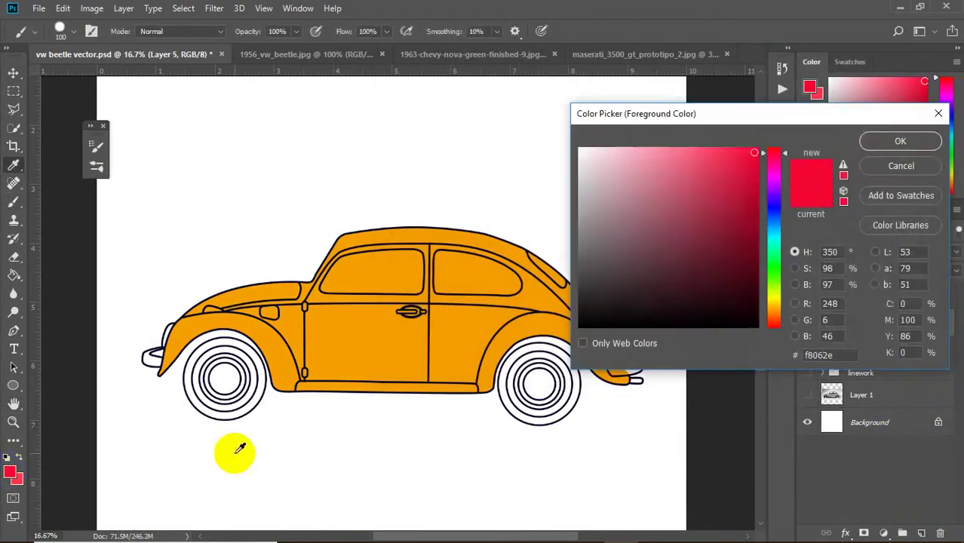
pyautogui.click(237, 448)
pyautogui.press('Escape')
# On a new layer, paint dark navy shading down the front tyre.
pyautogui.scroll(3, 194, 365)
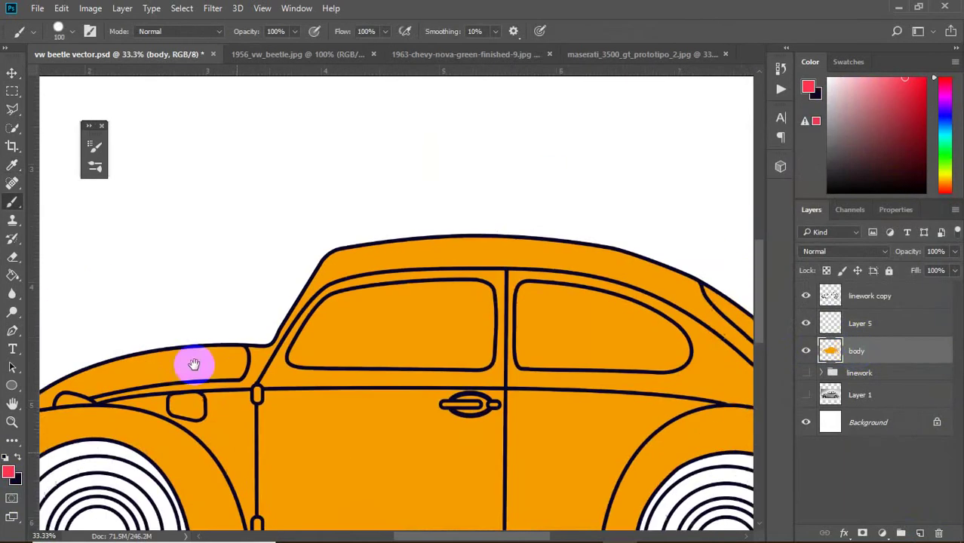
pyautogui.scroll(2, 383, 308)
pyautogui.hotkey('ctrl', 'shift', 'alt', 'n')
pyautogui.press('x')
pyautogui.moveTo(257, 176); pyautogui.dragTo(239, 227)
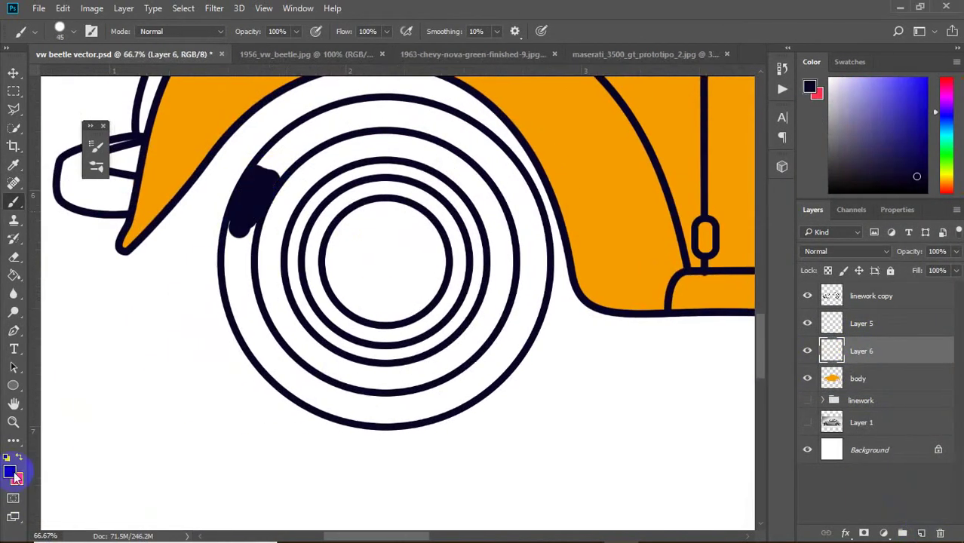
pyautogui.click(9, 472)
pyautogui.press('Return')
pyautogui.moveTo(275, 188); pyautogui.dragTo(271, 290)
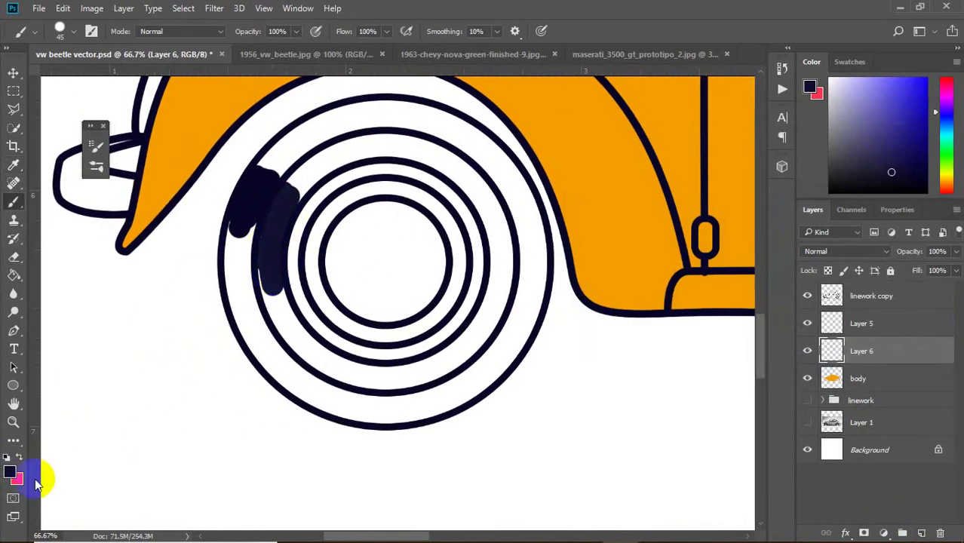
# Paint a pale lavender highlight inside the hubcap with a smaller brush.
pyautogui.click(8, 473)
pyautogui.click(882, 140)
pyautogui.press('[')
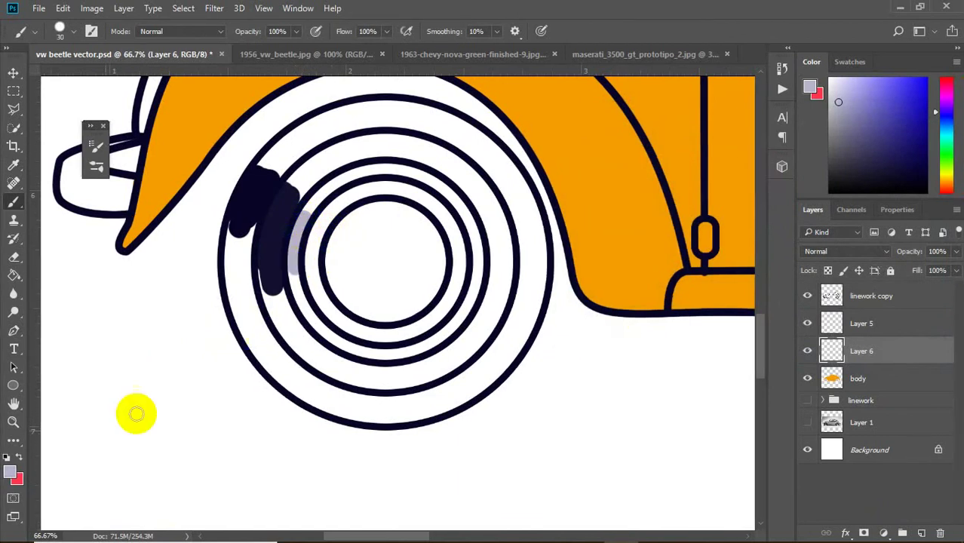
pyautogui.click(8, 472)
pyautogui.click(889, 141)
pyautogui.moveTo(355, 226); pyautogui.dragTo(408, 301)
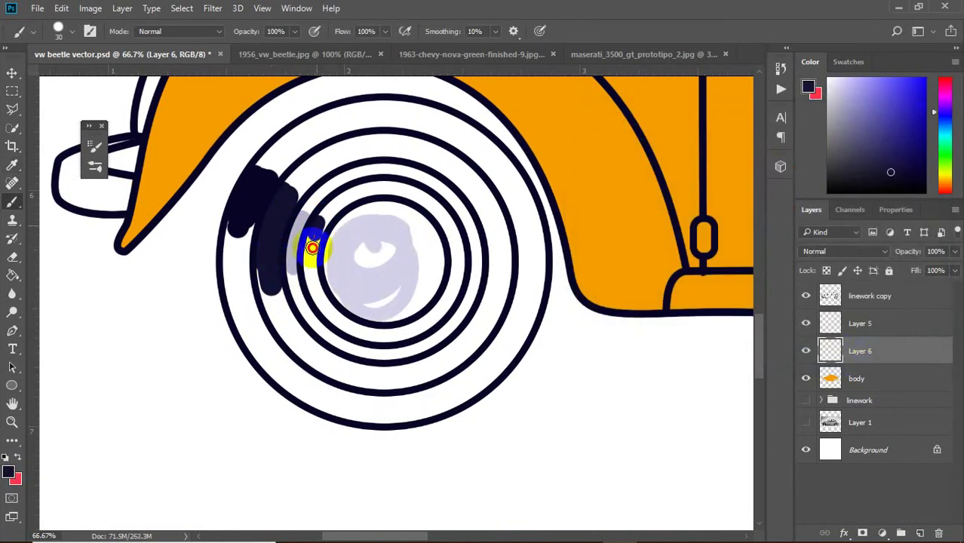
pyautogui.click(910, 296)
# Duplicate the linework layer, then copy the background and give it a hot pink Color Overlay.
pyautogui.rightClick(918, 296)
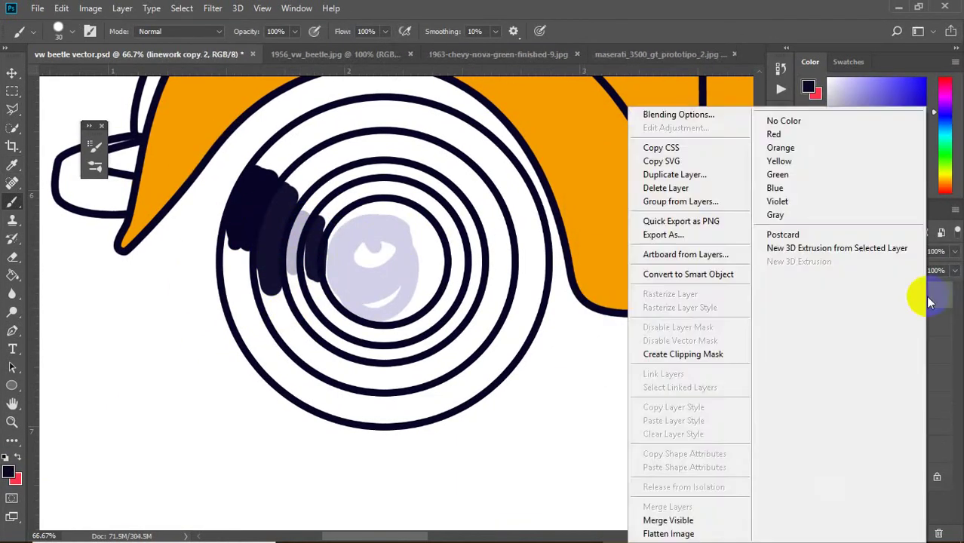
pyautogui.hotkey('ctrl', 'j')
pyautogui.rightClick(870, 442)
pyautogui.click(710, 11)
pyautogui.click(392, 255)
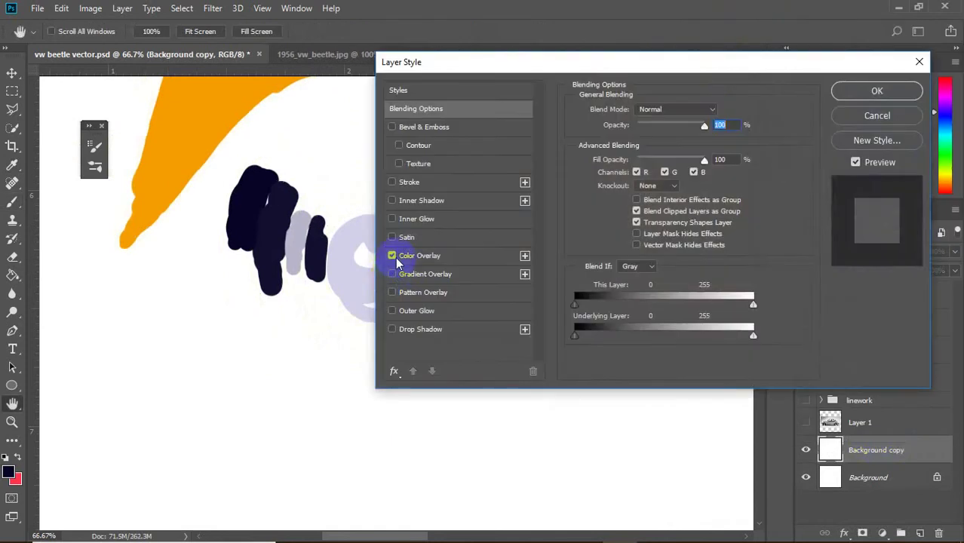
pyautogui.click(719, 111)
pyautogui.click(899, 138)
pyautogui.click(877, 91)
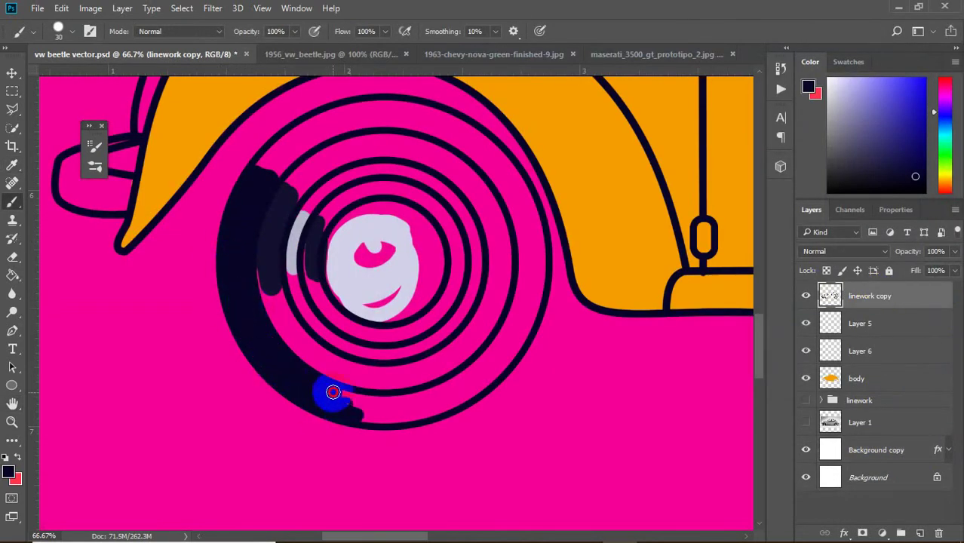
# Hide the linework copy outlines and expand the 1 copy wheel group.
pyautogui.press('v')
pyautogui.click(820, 400)
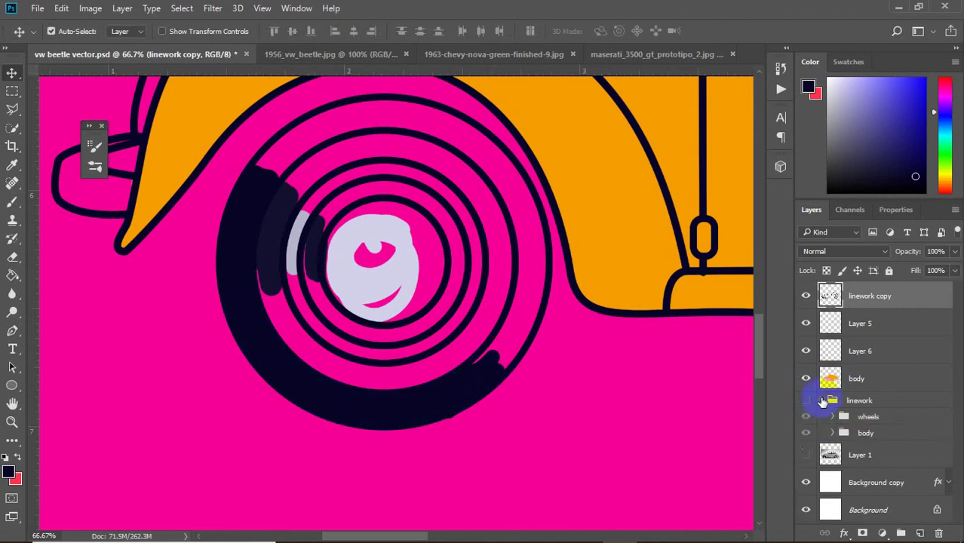
pyautogui.click(832, 416)
pyautogui.click(903, 455)
pyautogui.click(805, 296)
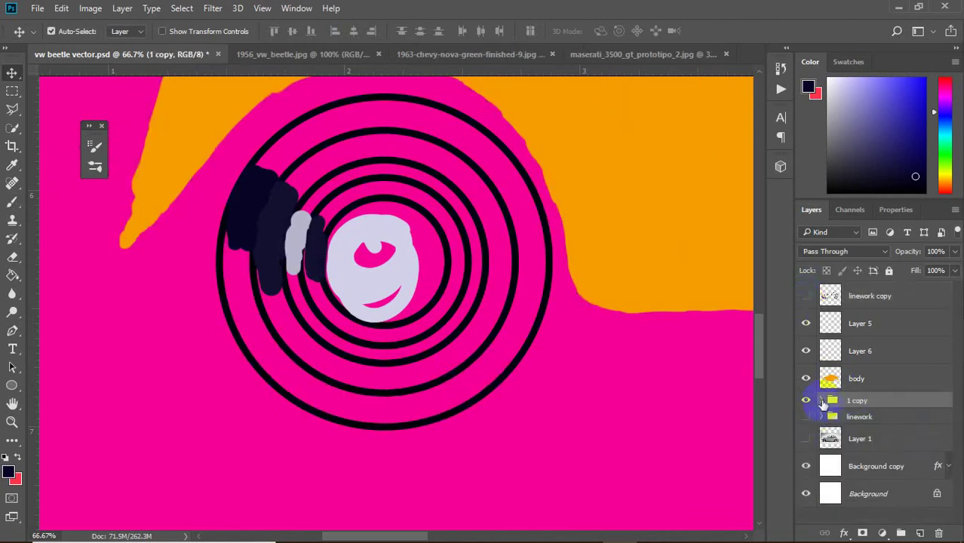
pyautogui.click(820, 400)
# Give the outer Ellipse 2 ring a solid black fill, then hide it.
pyautogui.click(893, 345)
pyautogui.click(844, 111)
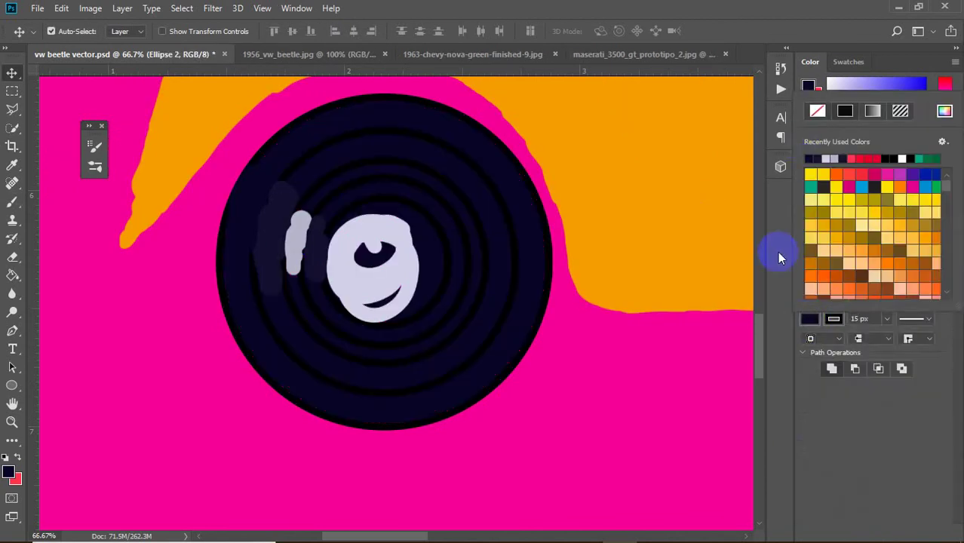
pyautogui.click(944, 111)
pyautogui.click(899, 167)
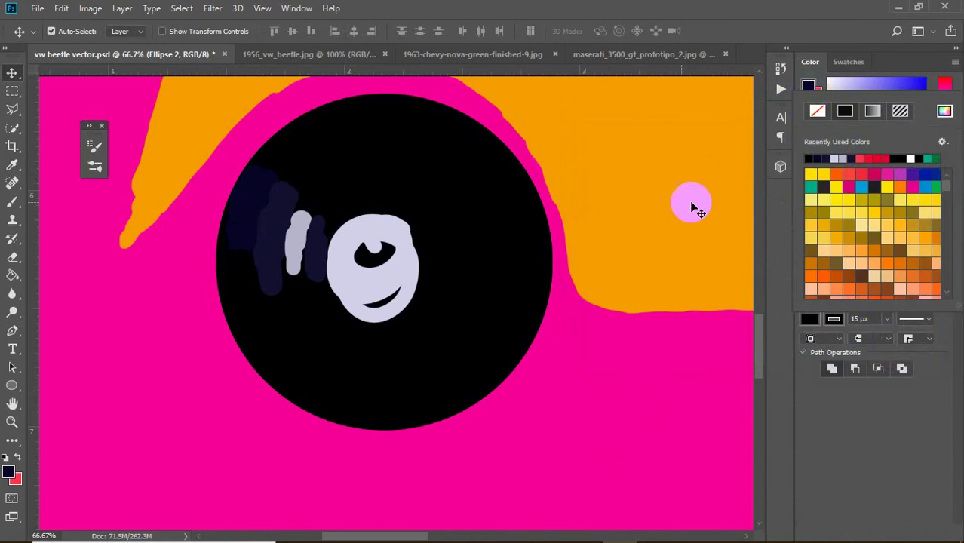
pyautogui.click(805, 455)
# Select the next ring ellipse and copy the dark navy #141130 colour code.
pyautogui.click(881, 427)
pyautogui.press('i')
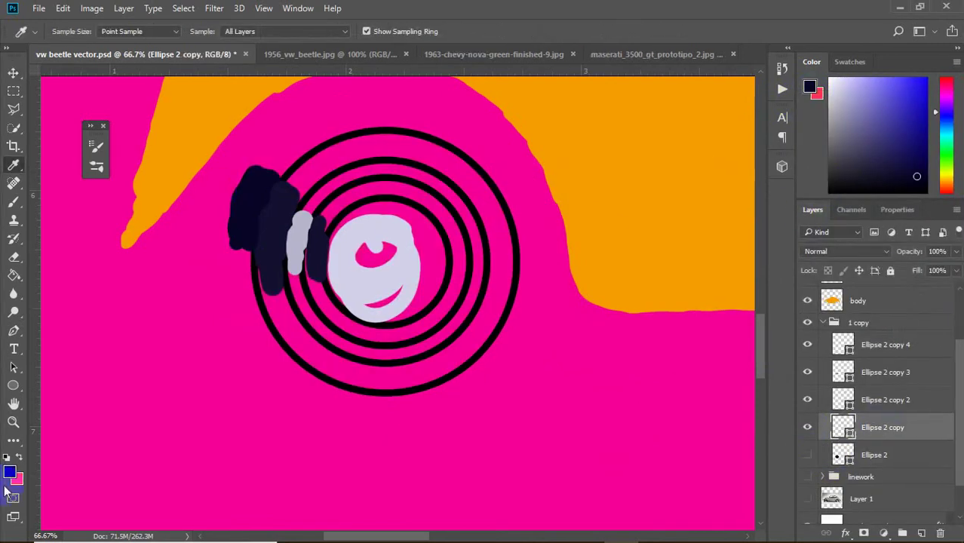
pyautogui.click(8, 471)
pyautogui.rightClick(818, 354)
pyautogui.click(667, 204)
pyautogui.press('Escape')
# Set that ring's fill to dark navy #141130, then hide it.
pyautogui.click(8, 471)
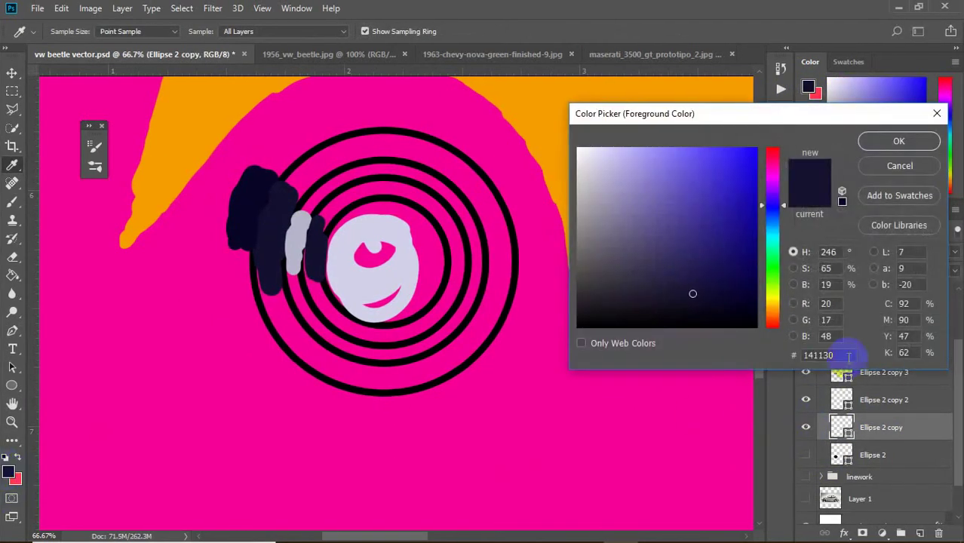
pyautogui.press('Escape')
pyautogui.click(896, 210)
pyautogui.click(809, 318)
pyautogui.click(940, 112)
pyautogui.click(893, 135)
pyautogui.click(828, 368)
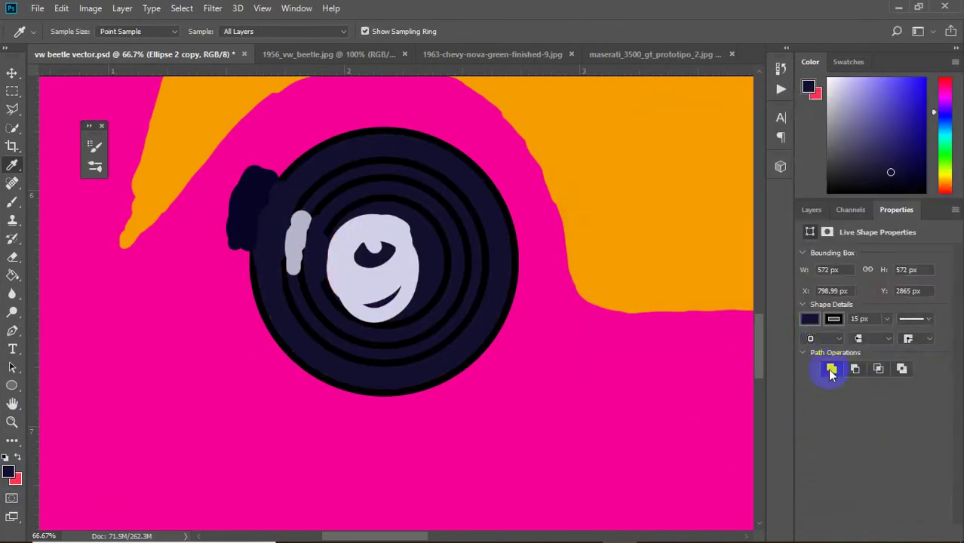
pyautogui.click(811, 209)
pyautogui.click(806, 427)
# Fill the next smaller ring ellipse with pale lavender #d3d1e9, then hide it.
pyautogui.click(882, 400)
pyautogui.click(8, 471)
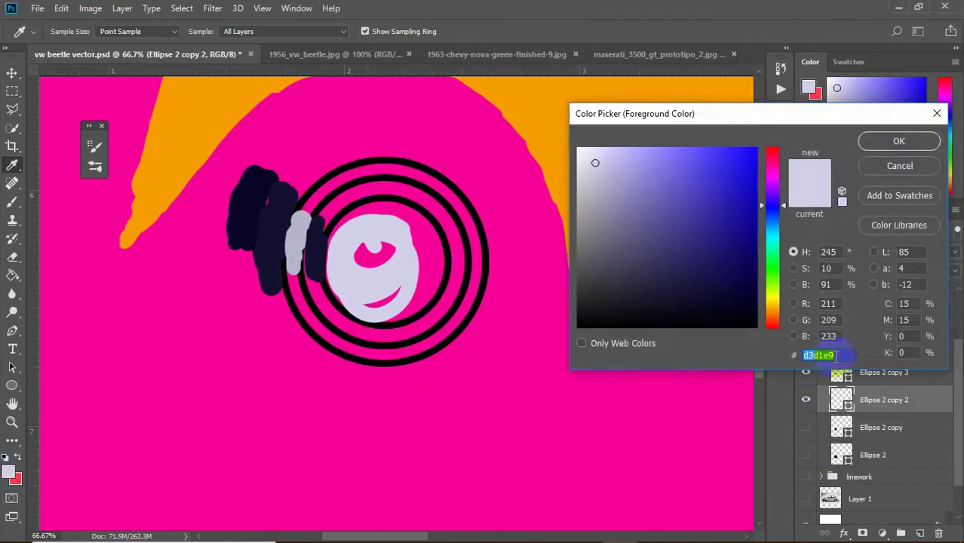
pyautogui.click(897, 140)
pyautogui.click(896, 210)
pyautogui.click(940, 111)
pyautogui.click(899, 141)
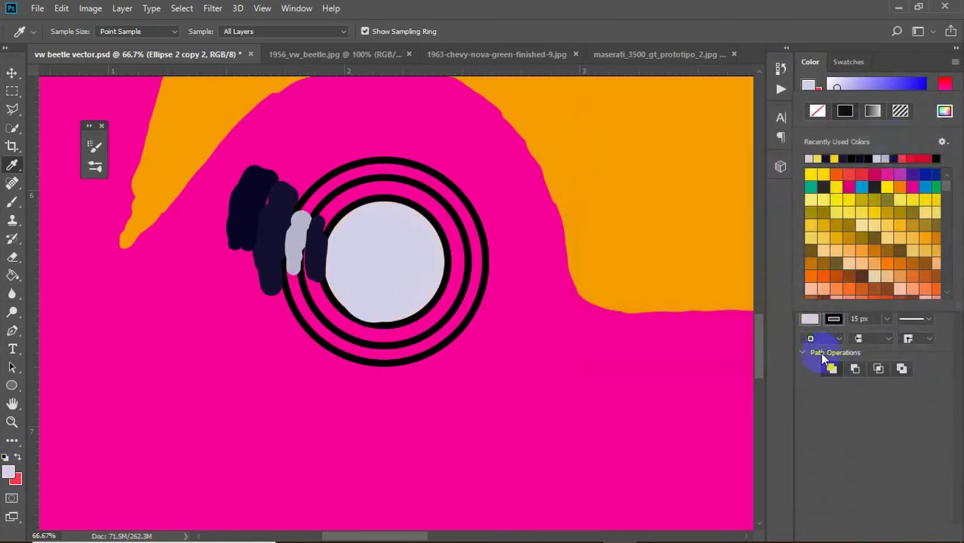
pyautogui.click(811, 210)
pyautogui.click(805, 372)
pyautogui.click(837, 373)
# Fill the following ring ellipse with dark navy #141130, then hide it.
pyautogui.click(344, 274)
pyautogui.click(8, 471)
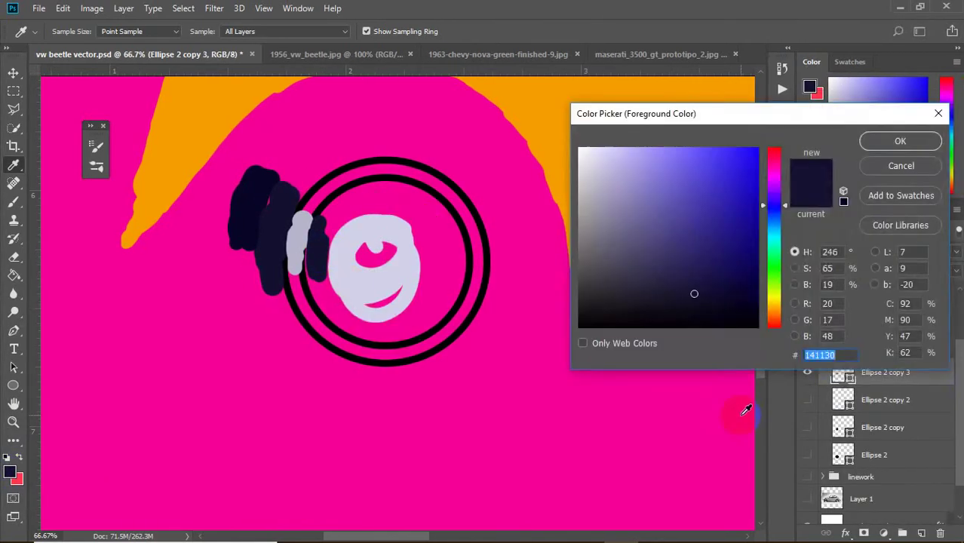
pyautogui.click(901, 139)
pyautogui.click(944, 111)
pyautogui.click(895, 138)
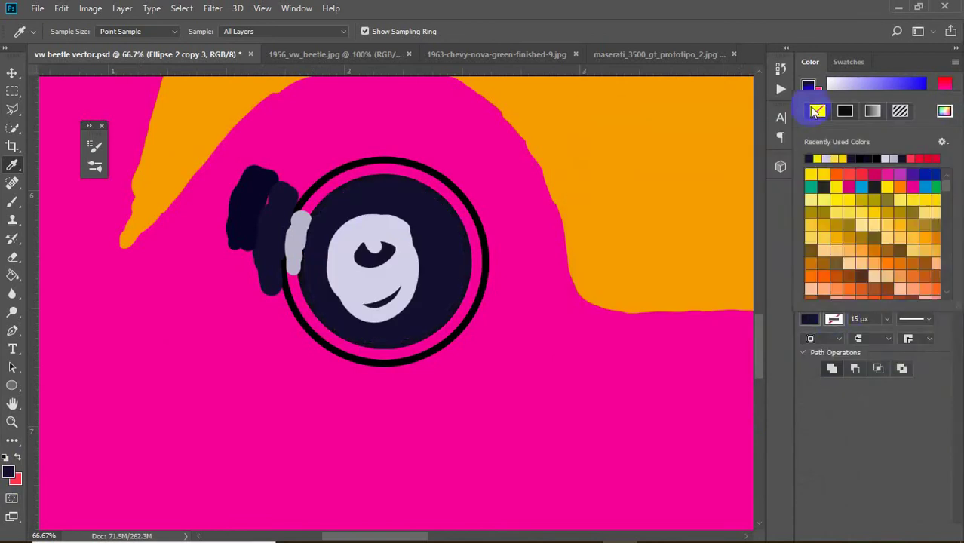
pyautogui.click(806, 412)
pyautogui.click(806, 372)
# Fill the innermost ring ellipse with pale lavender #d3d1e9.
pyautogui.doubleClick(840, 344)
pyautogui.click(897, 140)
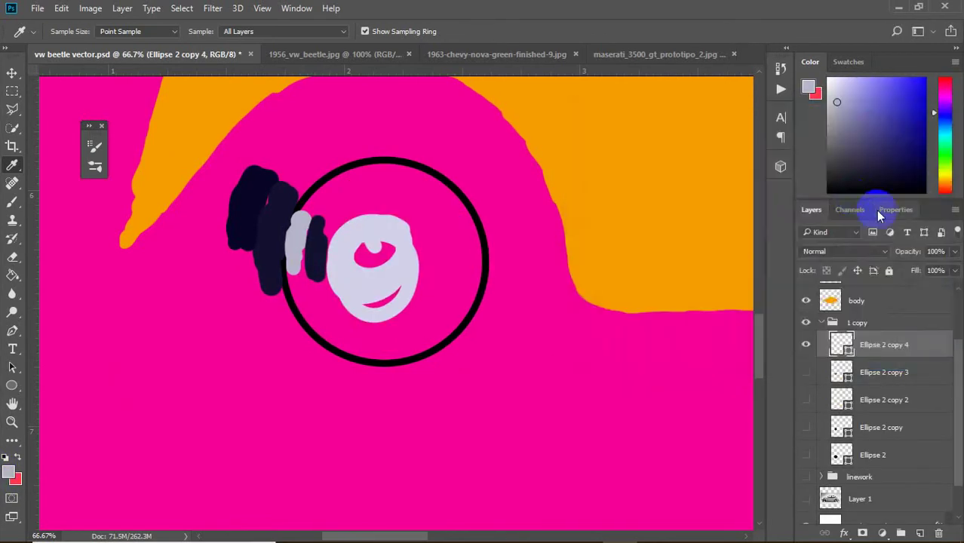
pyautogui.click(895, 210)
pyautogui.click(944, 111)
pyautogui.press('Escape')
# Show the dark outlines, hide the sketch and flat ring group, and sample dark navy.
pyautogui.click(805, 412)
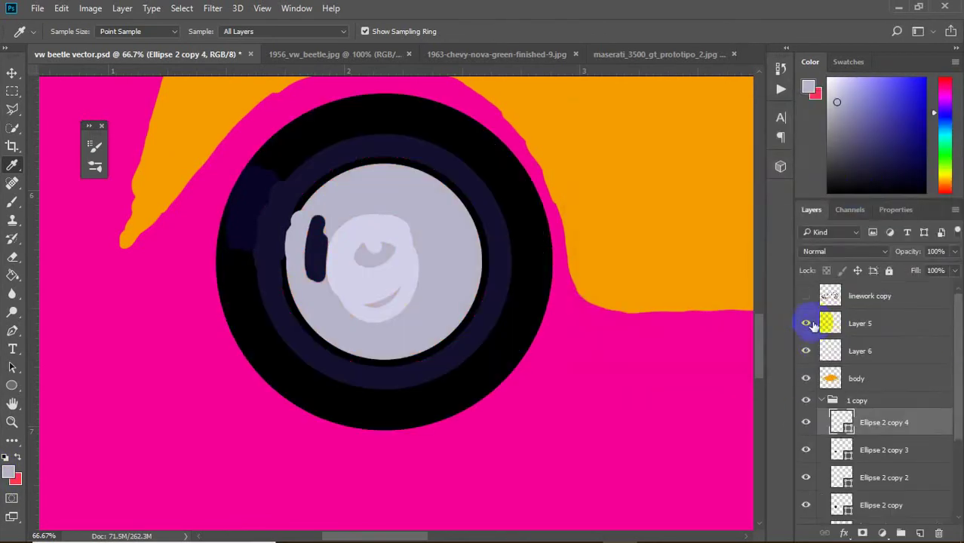
pyautogui.click(806, 350)
pyautogui.click(805, 295)
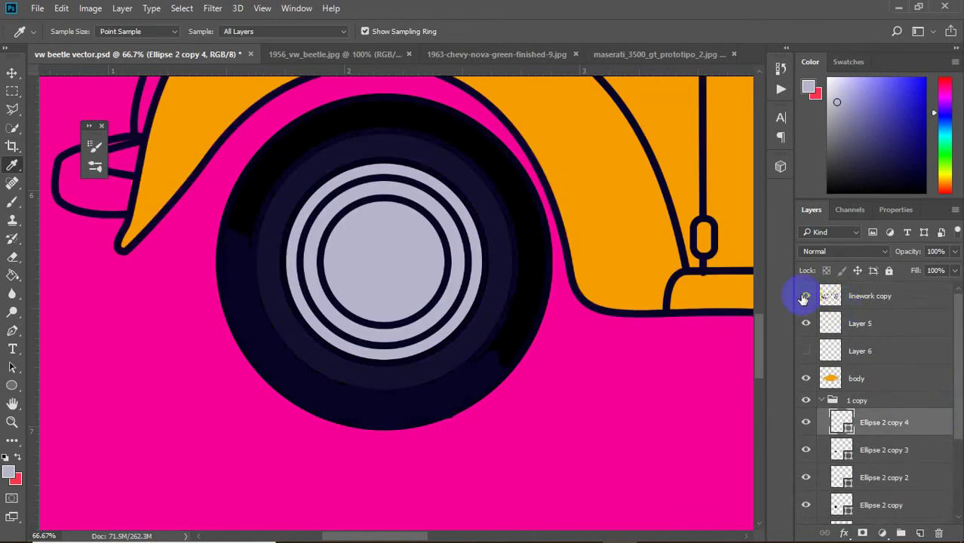
pyautogui.click(821, 400)
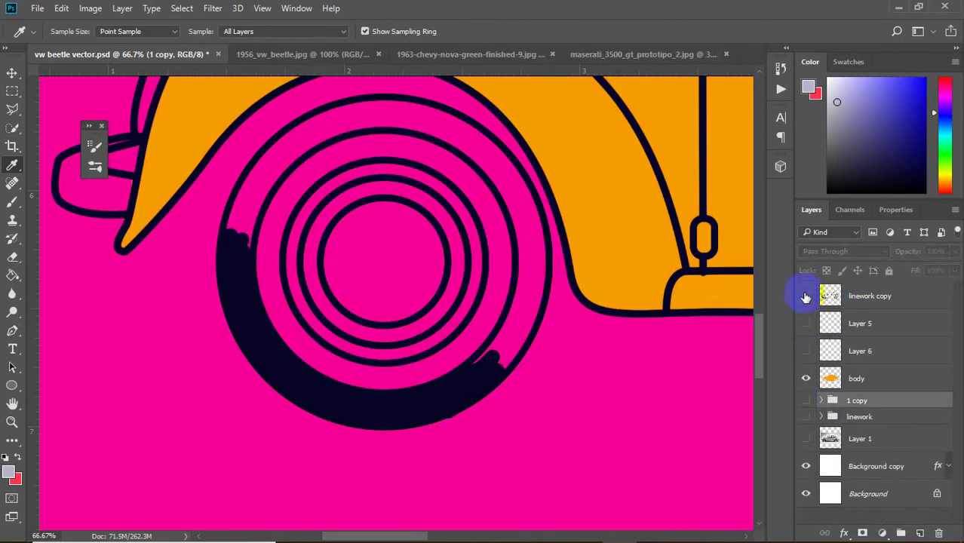
pyautogui.click(874, 297)
pyautogui.click(530, 361)
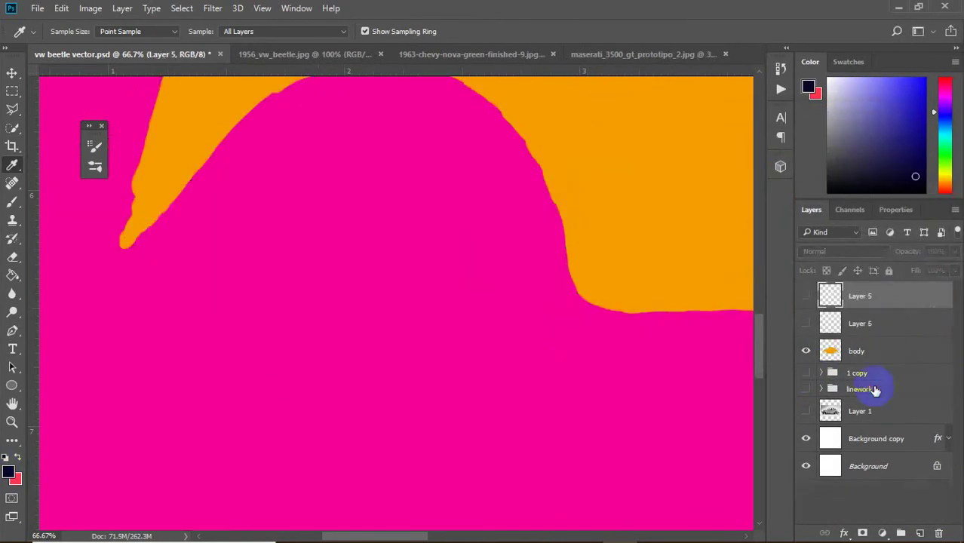
# Move the outlines below the wheel group and paint a dark navy tyre on a new layer.
pyautogui.moveTo(869, 296); pyautogui.dragTo(870, 387)
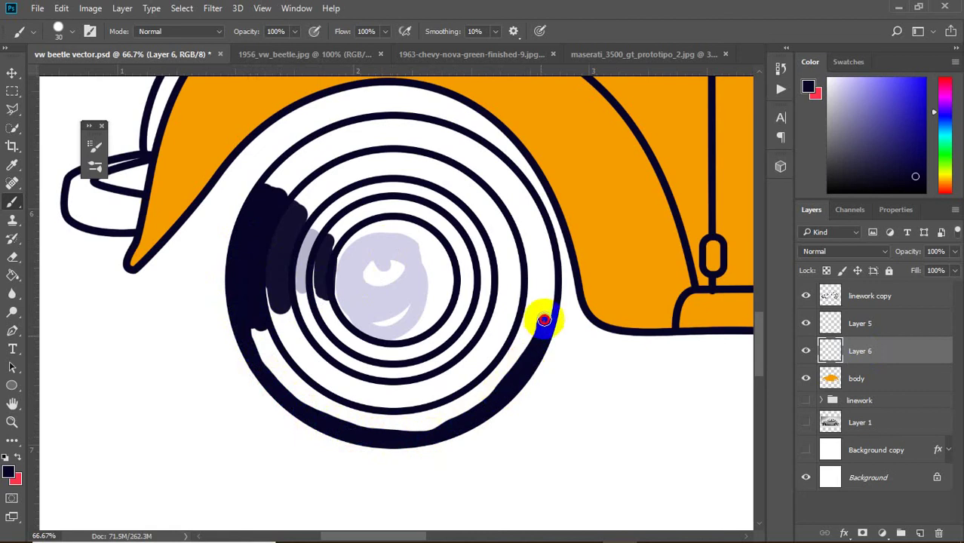
pyautogui.keyDown('ctrl'); pyautogui.click(920, 532); pyautogui.keyUp('ctrl')
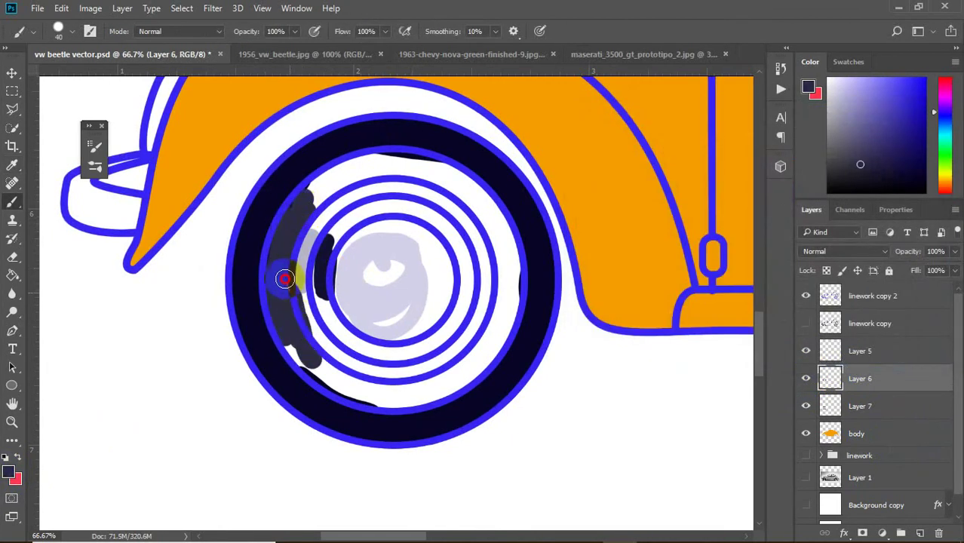
pyautogui.moveTo(441, 195); pyautogui.dragTo(449, 358)
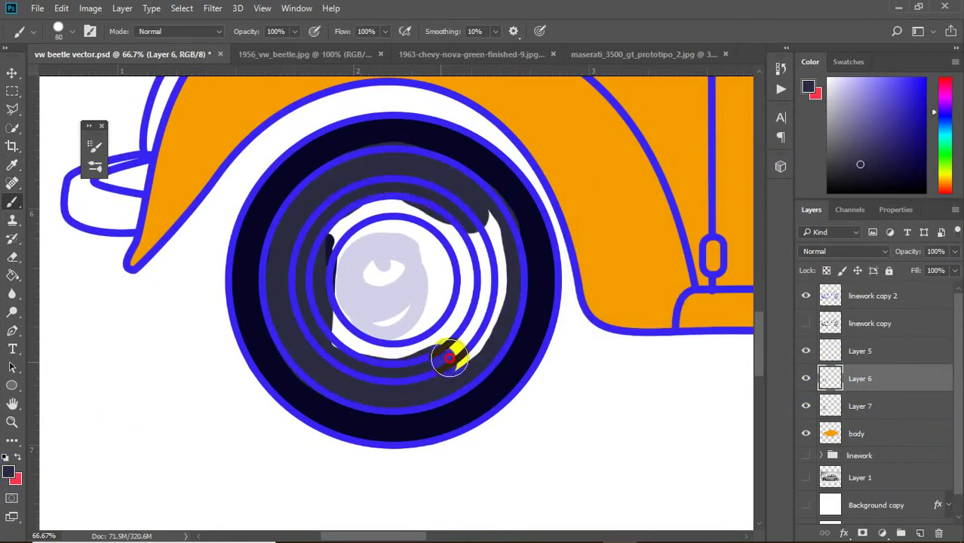
pyautogui.click(806, 378)
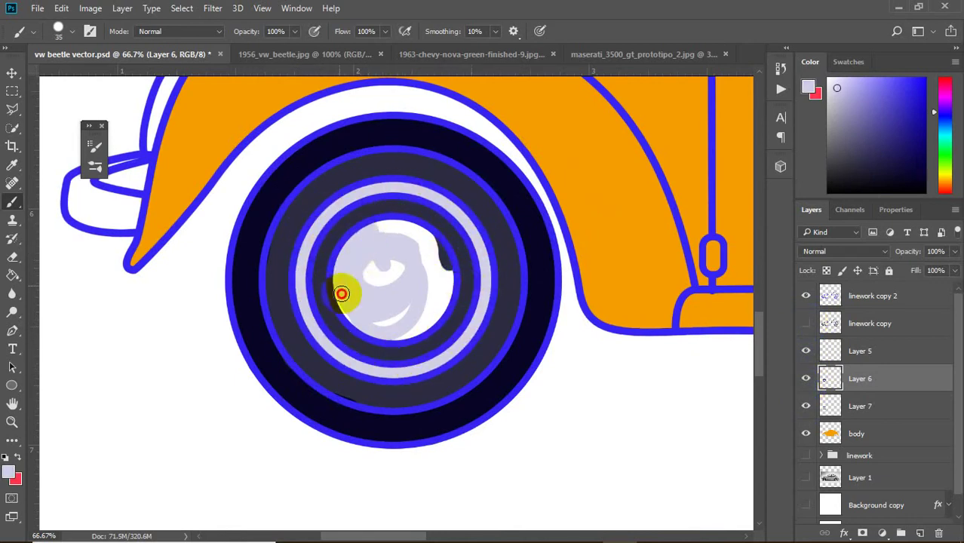
# Undo the white highlight stroke and swap the blue outline copy for the dark outlines.
pyautogui.hotkey('ctrl', 'z')
pyautogui.click(805, 296)
pyautogui.click(805, 323)
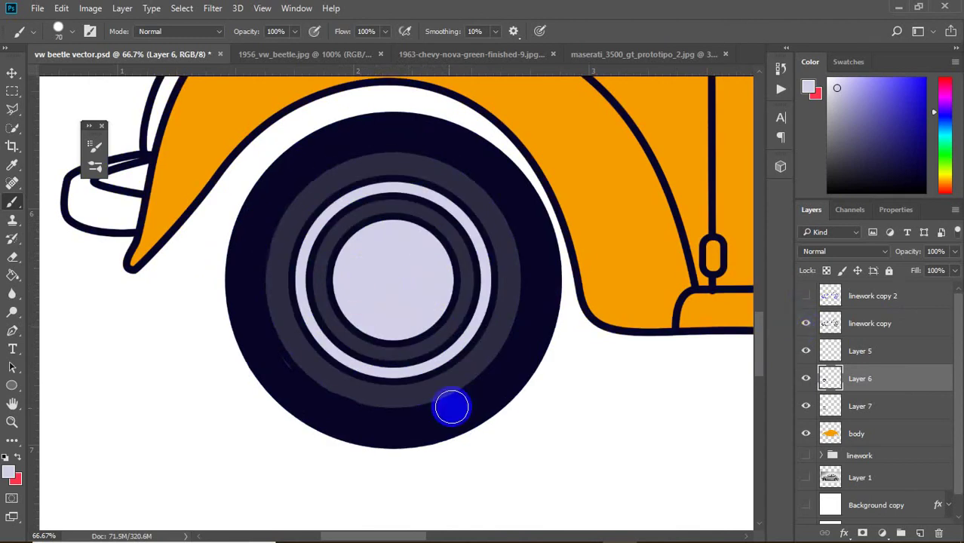
pyautogui.keyDown('alt'); pyautogui.click(298, 396); pyautogui.keyUp('alt')
# Merge the wheel paint layers and flatten the 1 copy wheel group into one layer.
pyautogui.press('v')
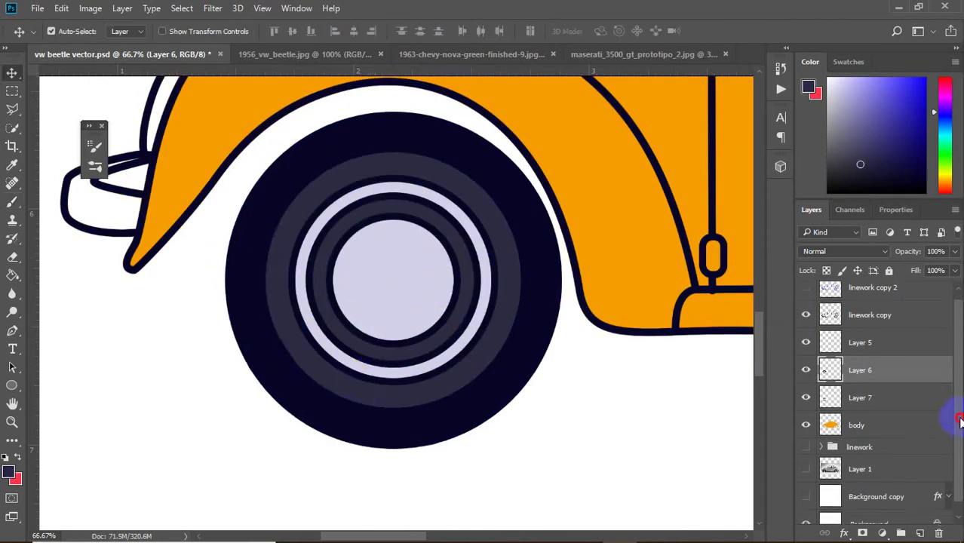
pyautogui.rightClick(843, 362)
pyautogui.click(603, 499)
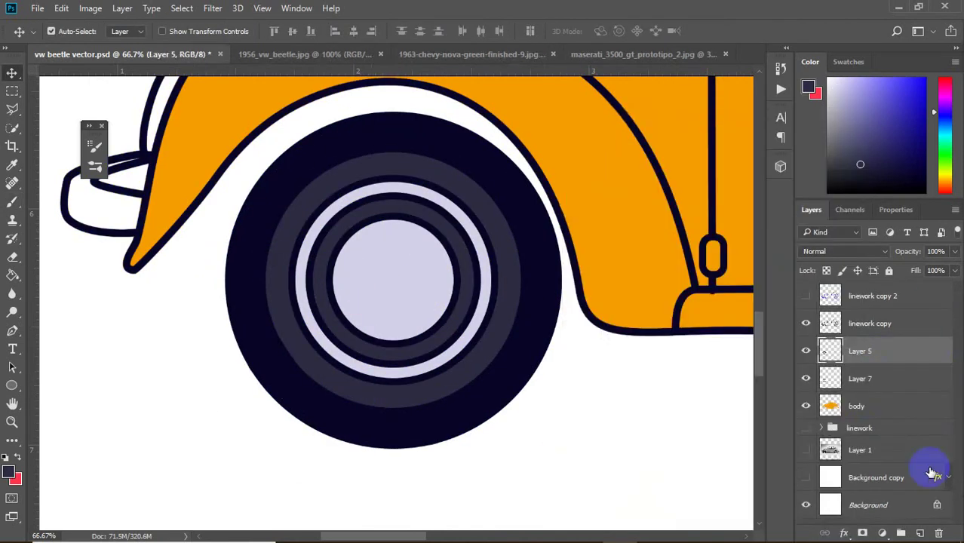
pyautogui.hotkey('ctrl', '-')
pyautogui.click(820, 428)
pyautogui.click(867, 482)
pyautogui.moveTo(865, 484); pyautogui.dragTo(860, 424)
pyautogui.click(821, 428)
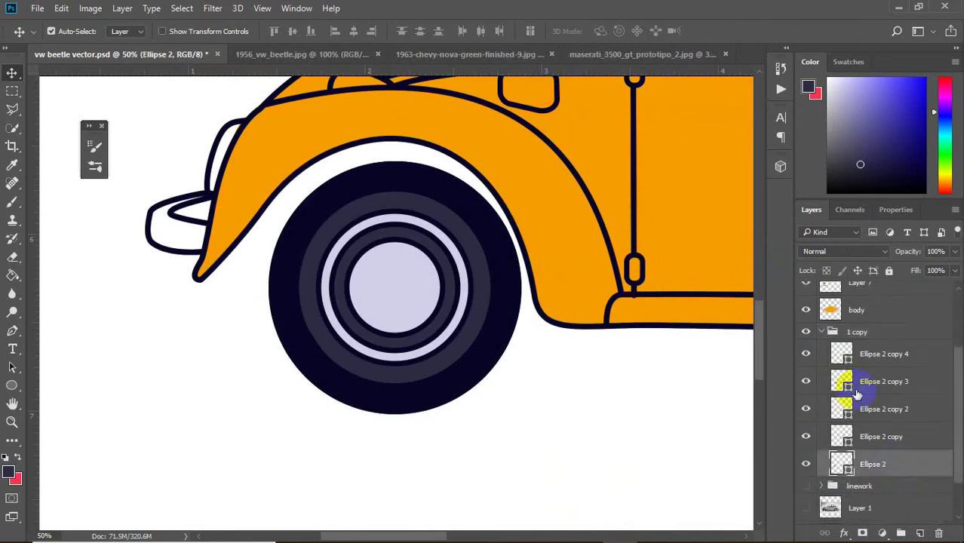
pyautogui.rightClick(856, 340)
pyautogui.click(820, 405)
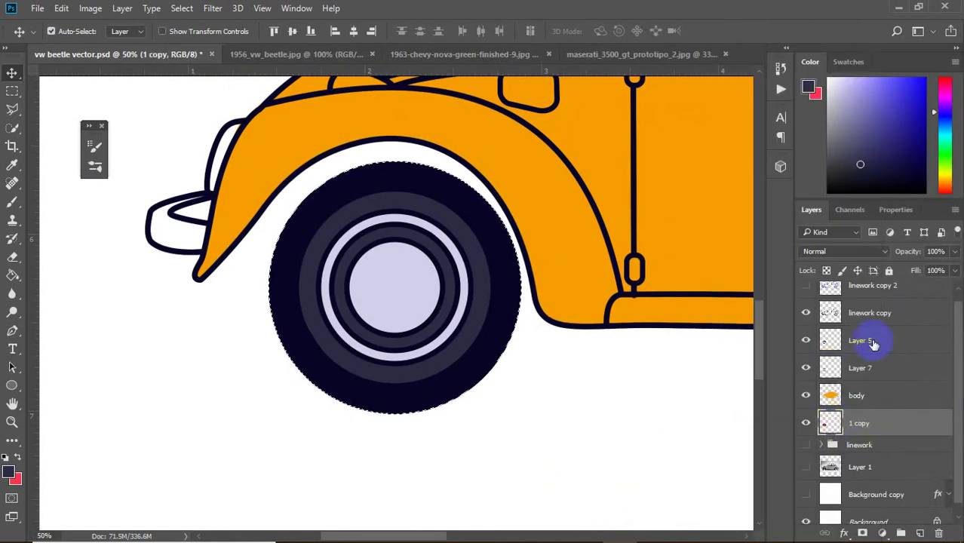
# Group the painted and flat wheel layers together as Group 1.
pyautogui.click(819, 343)
pyautogui.keyDown('ctrl'); pyautogui.click(828, 430); pyautogui.keyUp('ctrl')
pyautogui.hotkey('ctrl', '-')
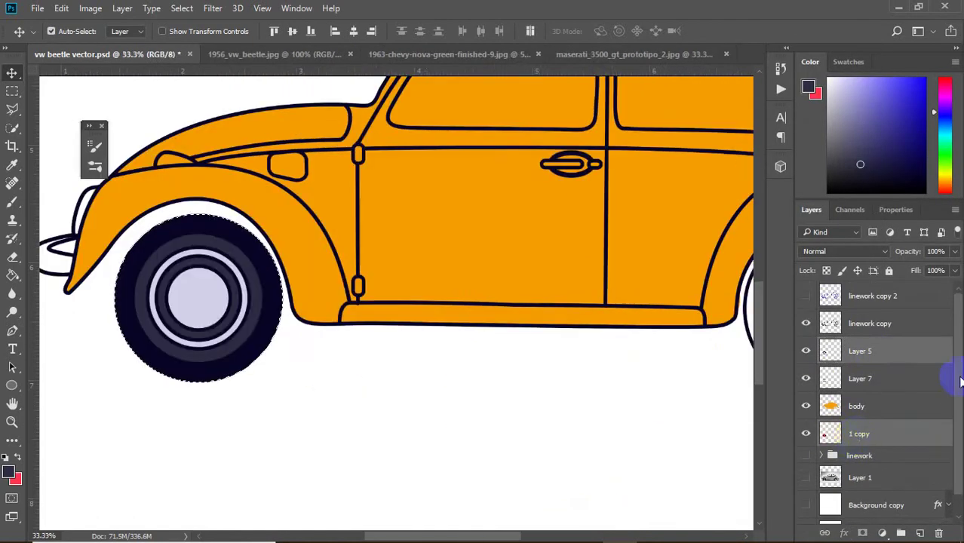
pyautogui.hotkey('ctrl', 'g')
pyautogui.hotkey('ctrl', '+')
pyautogui.click(871, 395)
pyautogui.press('b')
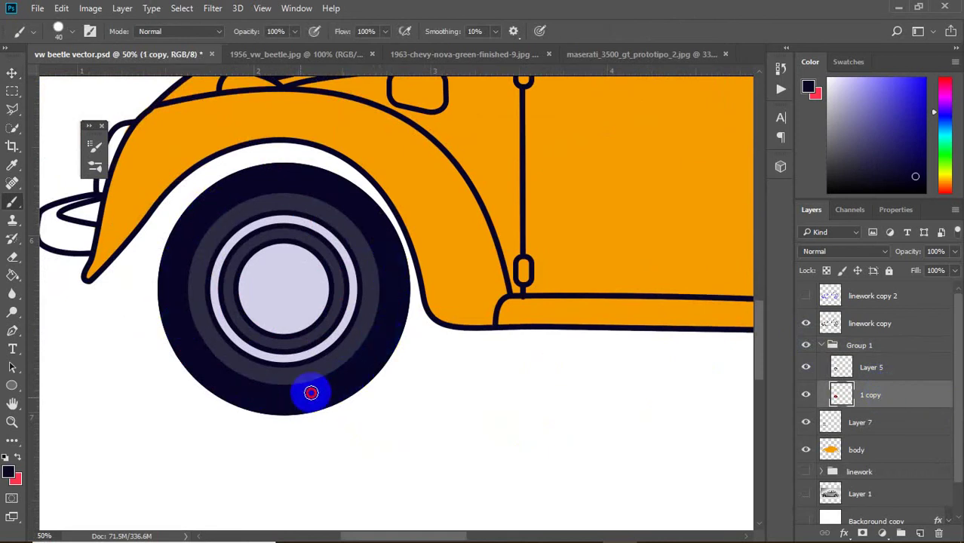
pyautogui.click(859, 345)
pyautogui.click(821, 344)
pyautogui.hotkey('ctrl', '-')
pyautogui.hotkey('ctrl', '-')
# Duplicate Group 1 and move the copy onto the rear wheel.
pyautogui.hotkey('ctrl', 'j')
pyautogui.hotkey('ctrl', 't')
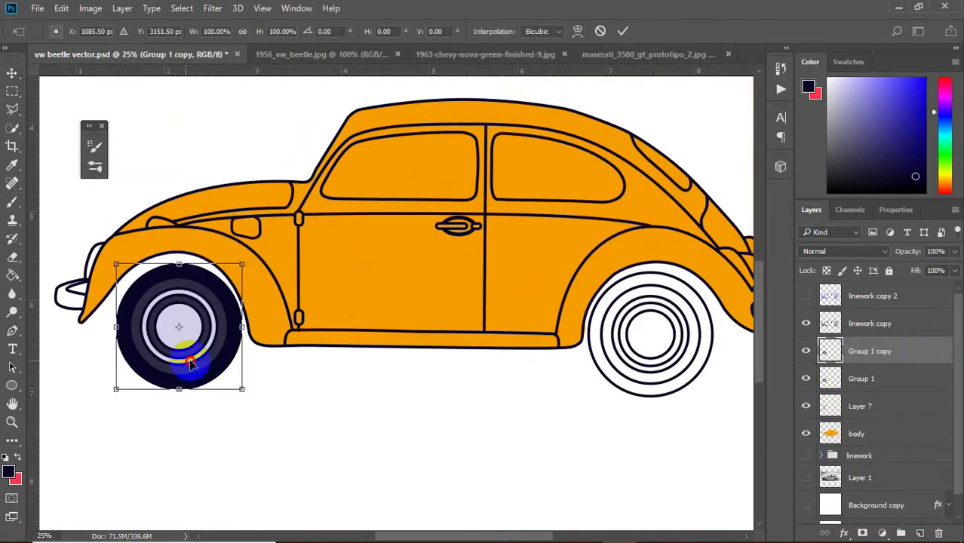
pyautogui.moveTo(191, 362); pyautogui.dragTo(666, 344)
pyautogui.hotkey('ctrl', '+')
pyautogui.hotkey('ctrl', '+')
pyautogui.press('Return')
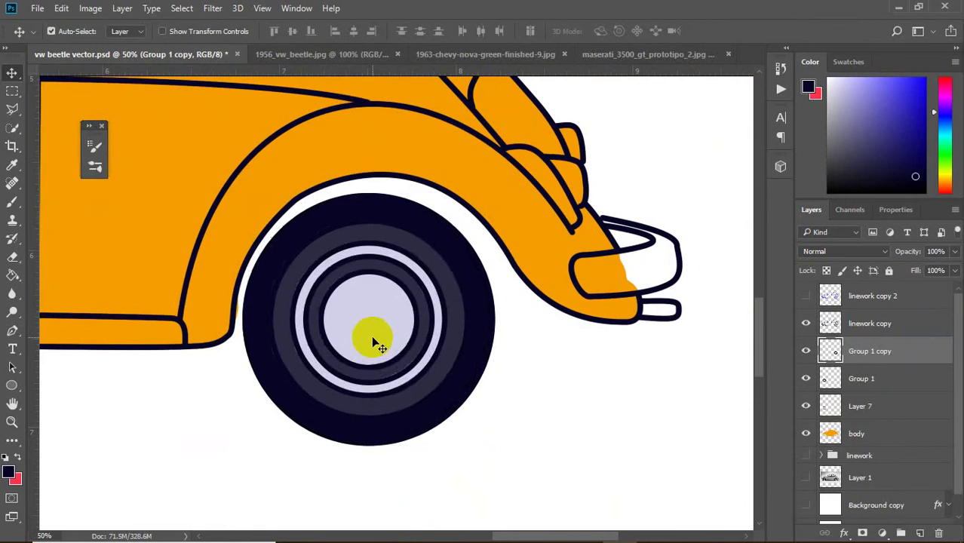
# Merge the two wheel groups and hide Layer 7.
pyautogui.press('b')
pyautogui.keyDown('shift'); pyautogui.click(817, 377); pyautogui.keyUp('shift')
pyautogui.hotkey('ctrl', 'e')
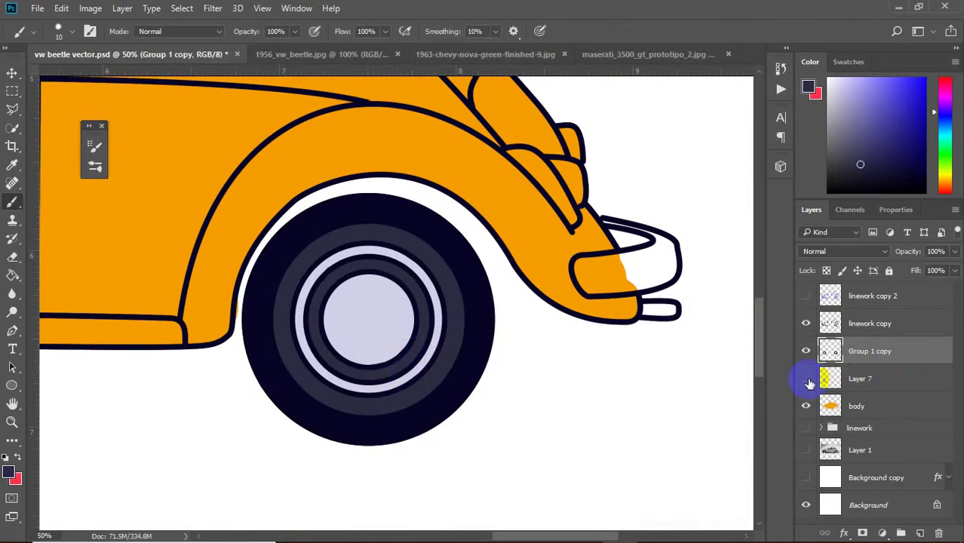
pyautogui.hotkey('ctrl', '-')
pyautogui.click(805, 378)
pyautogui.click(856, 405)
# On a new layer below the body, trace the underside path and fill it dark navy.
pyautogui.hotkey('ctrl', '+')
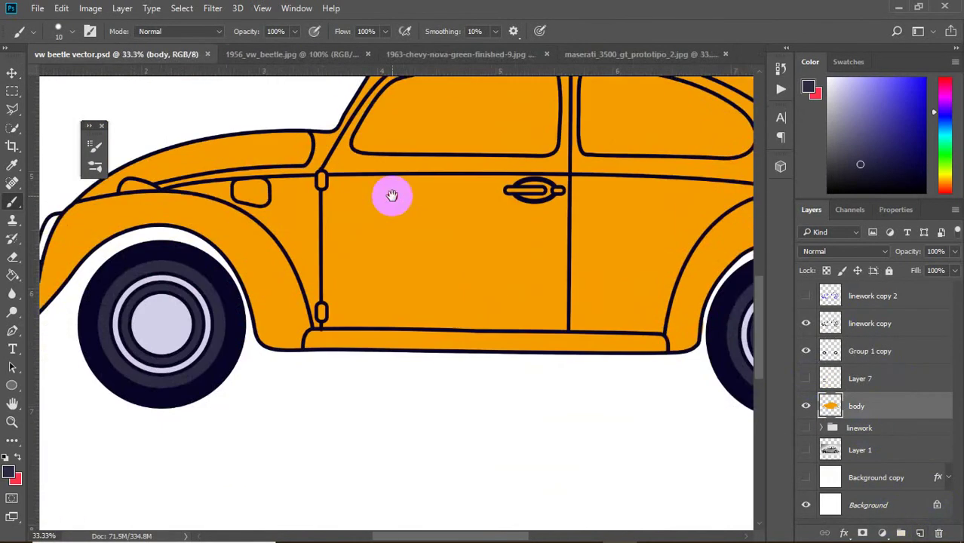
pyautogui.click(920, 533)
pyautogui.moveTo(861, 406); pyautogui.dragTo(860, 437)
pyautogui.click(806, 477)
pyautogui.press('p')
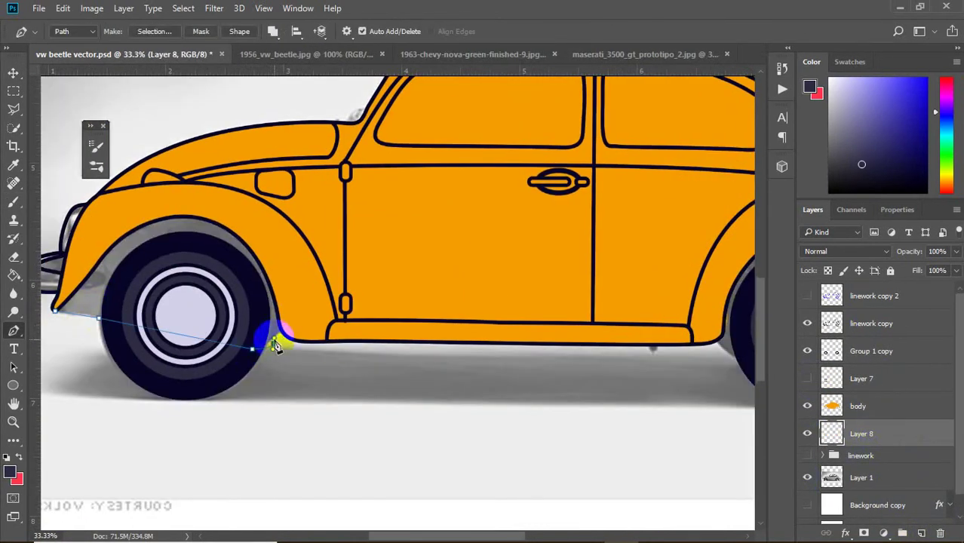
pyautogui.hotkey('ctrl', '-')
pyautogui.moveTo(663, 336); pyautogui.dragTo(447, 348)
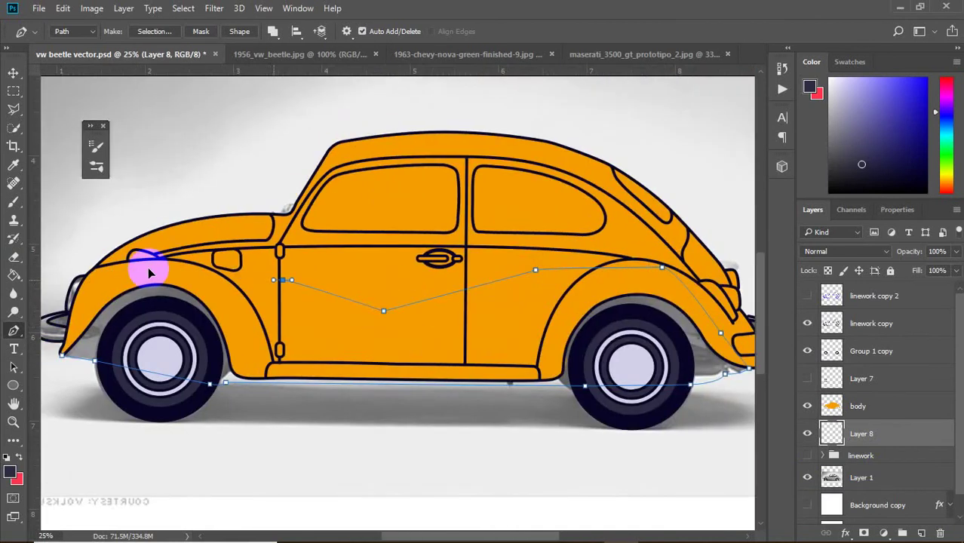
pyautogui.rightClick(317, 332)
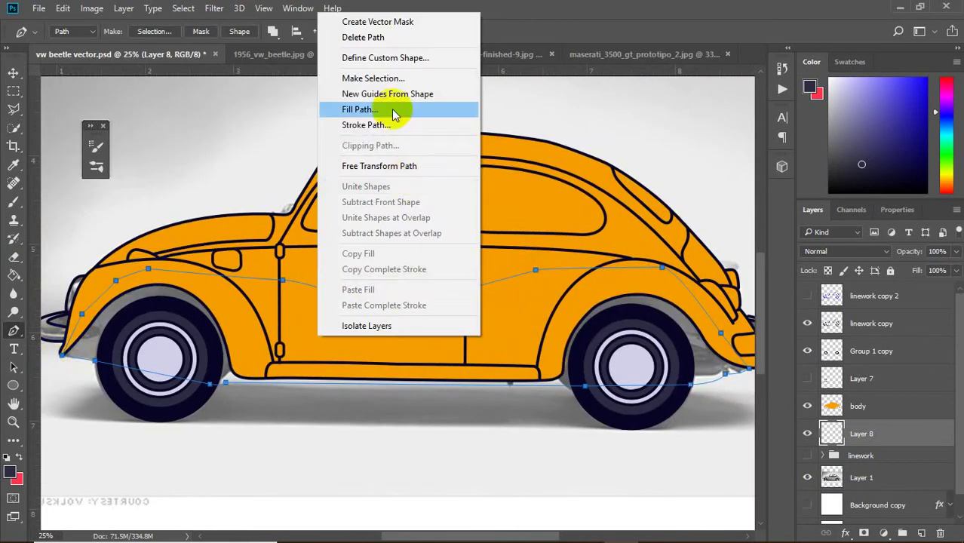
pyautogui.click(394, 108)
# Turn the underside path into a selection and erase the body edge at the rear wheel.
pyautogui.rightClick(469, 203)
pyautogui.click(526, 266)
pyautogui.click(559, 146)
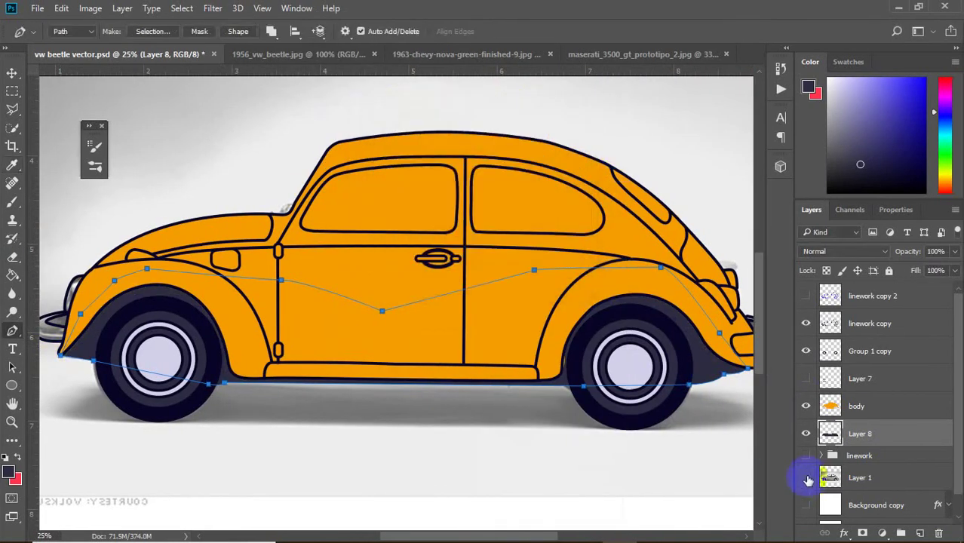
pyautogui.hotkey('ctrl', '+')
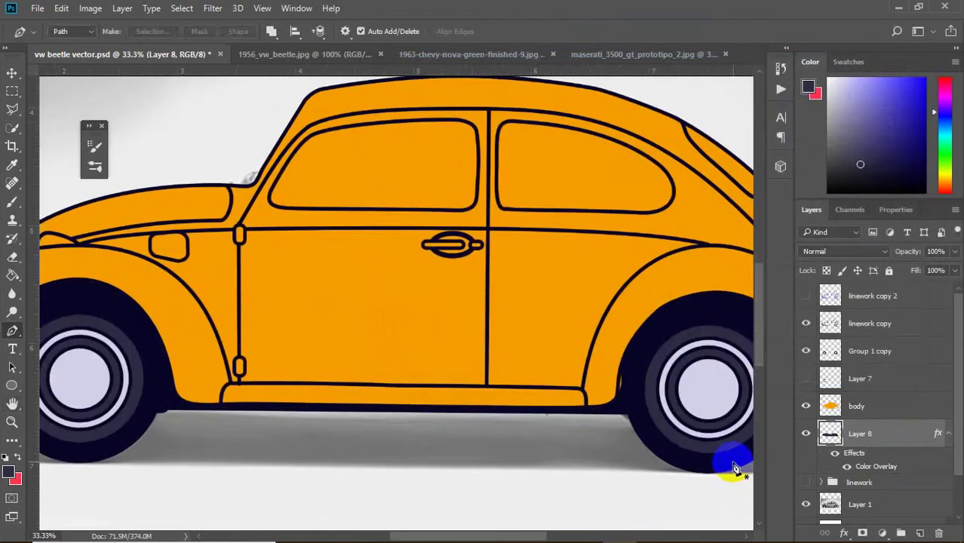
pyautogui.moveTo(732, 458); pyautogui.dragTo(570, 411)
pyautogui.hotkey('alt', ']')
pyautogui.press('e')
pyautogui.moveTo(577, 379); pyautogui.dragTo(607, 281)
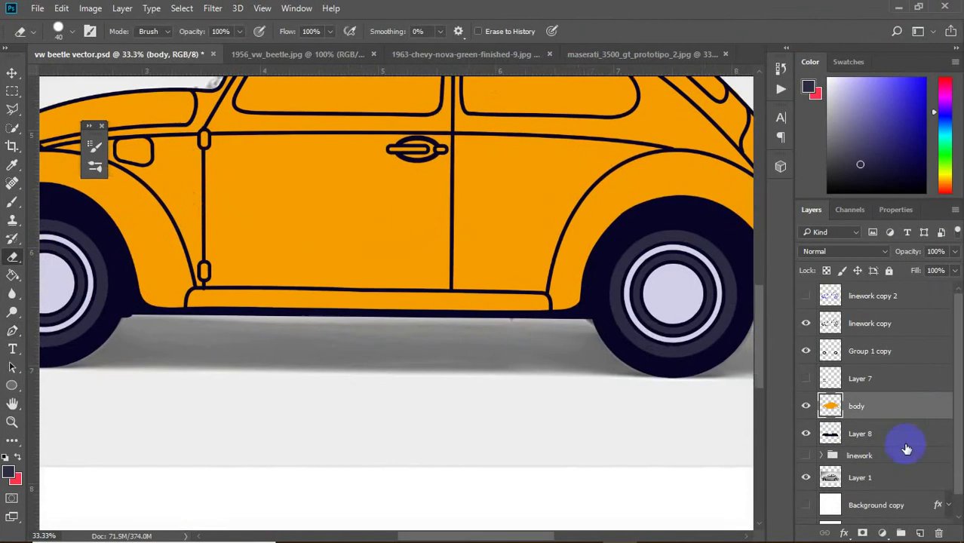
# Draw a dark navy rectangle strip beneath the door sill as Rectangle 4.
pyautogui.click(908, 436)
pyautogui.press('u')
pyautogui.moveTo(258, 312); pyautogui.dragTo(395, 326)
pyautogui.click(810, 296)
pyautogui.click(811, 209)
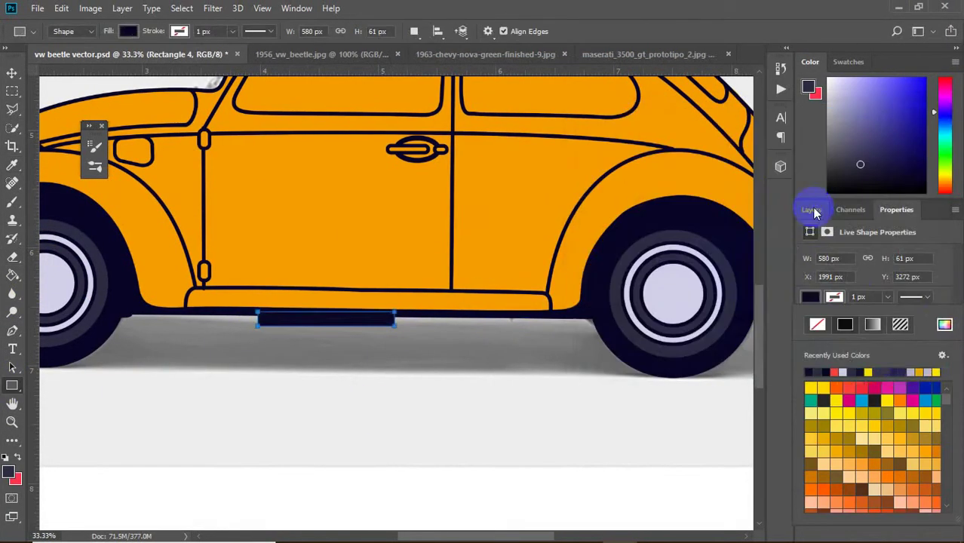
pyautogui.press('v')
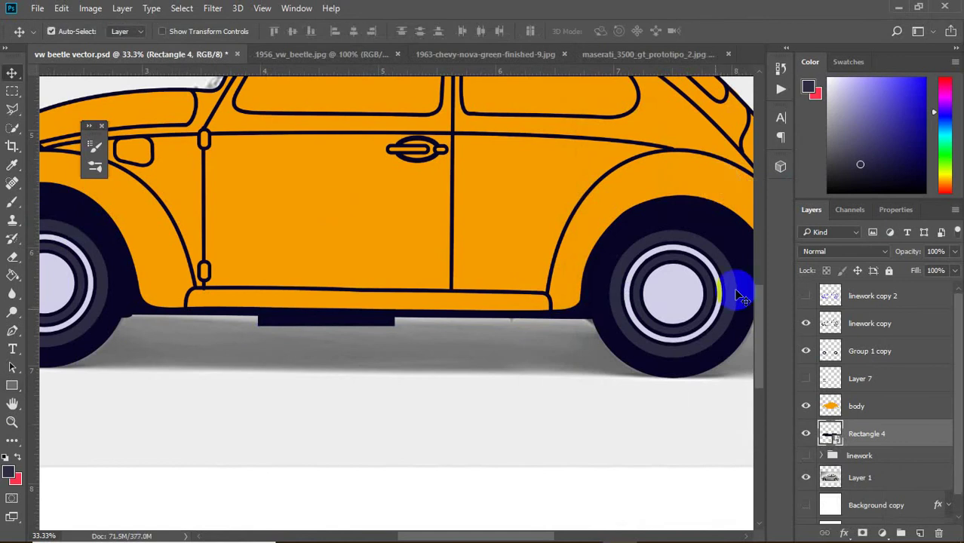
pyautogui.rightClick(738, 296)
# Paint the front side window a deeper orange on a new layer.
pyautogui.hotkey('ctrl', 'shift', 'alt', 'n')
pyautogui.hotkey('ctrl', 's')
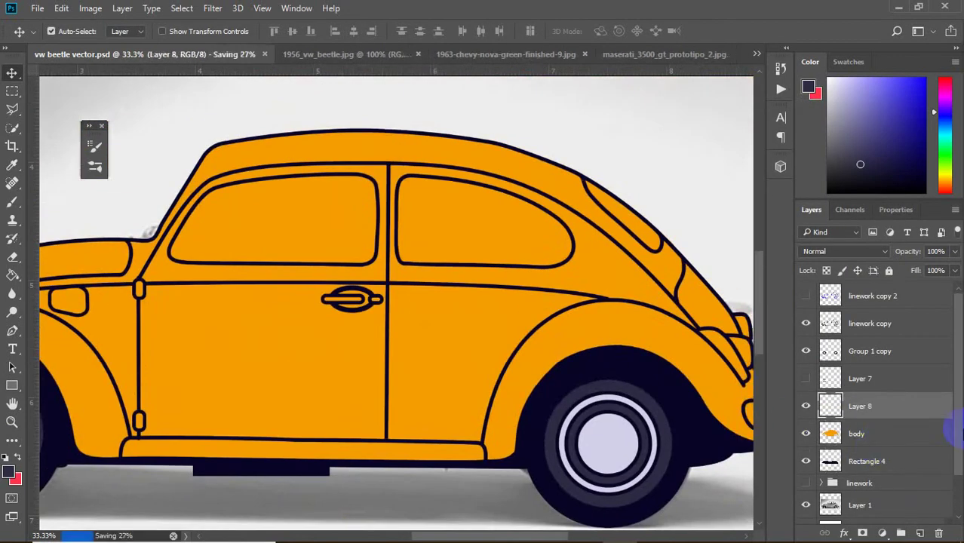
pyautogui.hotkey('ctrl', '+')
pyautogui.click(8, 472)
pyautogui.click(501, 260)
pyautogui.click(751, 303)
pyautogui.press('Return')
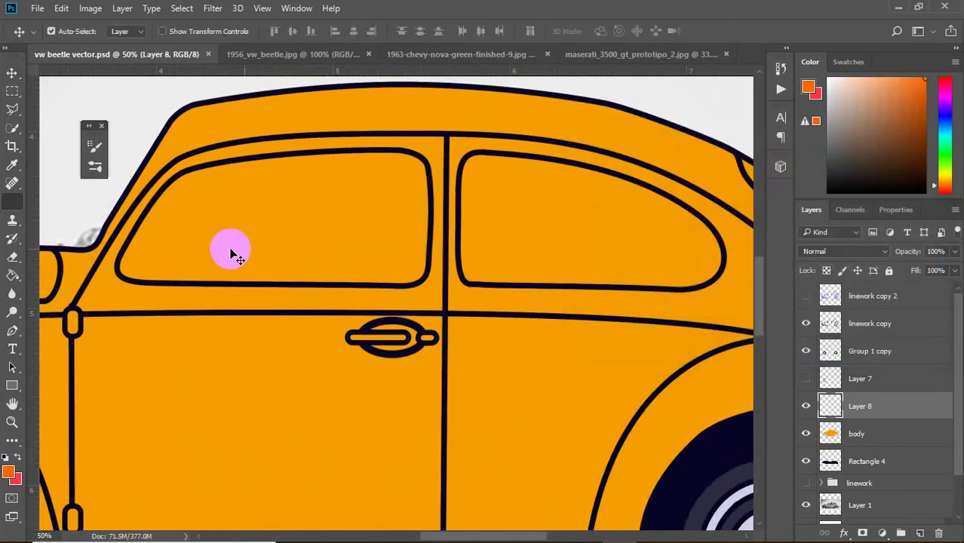
pyautogui.press('b')
pyautogui.moveTo(154, 220); pyautogui.dragTo(219, 273)
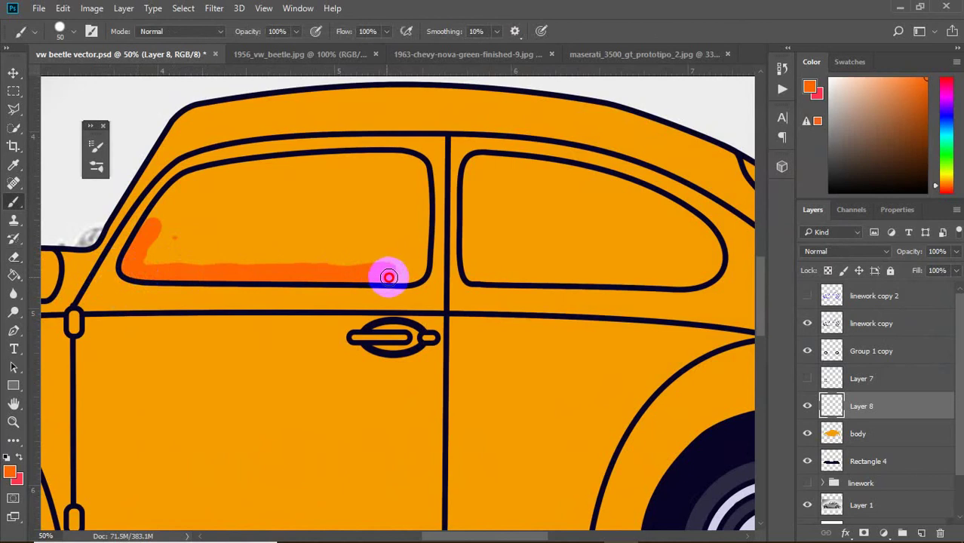
pyautogui.moveTo(266, 248)
pyautogui.mouseDown()
pyautogui.moveTo(172, 224)
pyautogui.moveTo(301, 211)
pyautogui.mouseUp()
# Paint the rear side and small rear quarter windows orange, saving along the way.
pyautogui.moveTo(489, 164); pyautogui.dragTo(479, 233)
pyautogui.moveTo(626, 196); pyautogui.dragTo(490, 209)
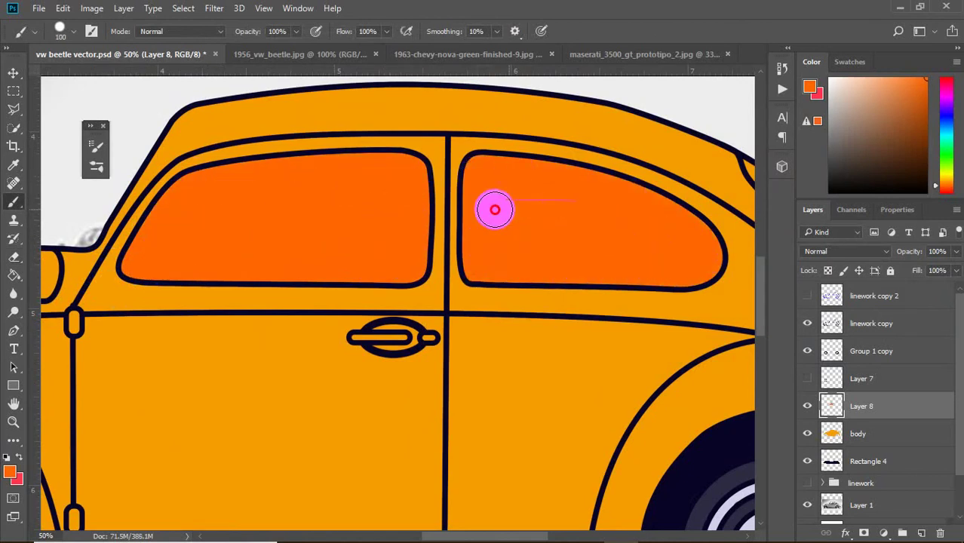
pyautogui.hotkey('ctrl', 's')
pyautogui.moveTo(631, 318); pyautogui.dragTo(558, 291)
pyautogui.press('[')
pyautogui.press('[')
pyautogui.press('[')
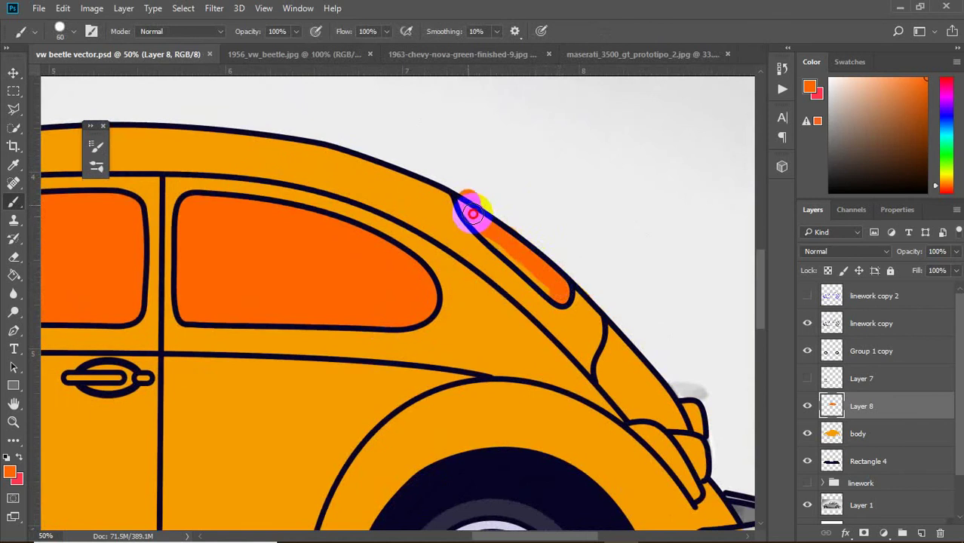
pyautogui.press('e')
# Rename the window paint layer to 'glass'.
pyautogui.scroll(-5, 637, 377)
pyautogui.doubleClick(861, 405)
pyautogui.write('glass')
pyautogui.press('Return')
pyautogui.click(857, 434)
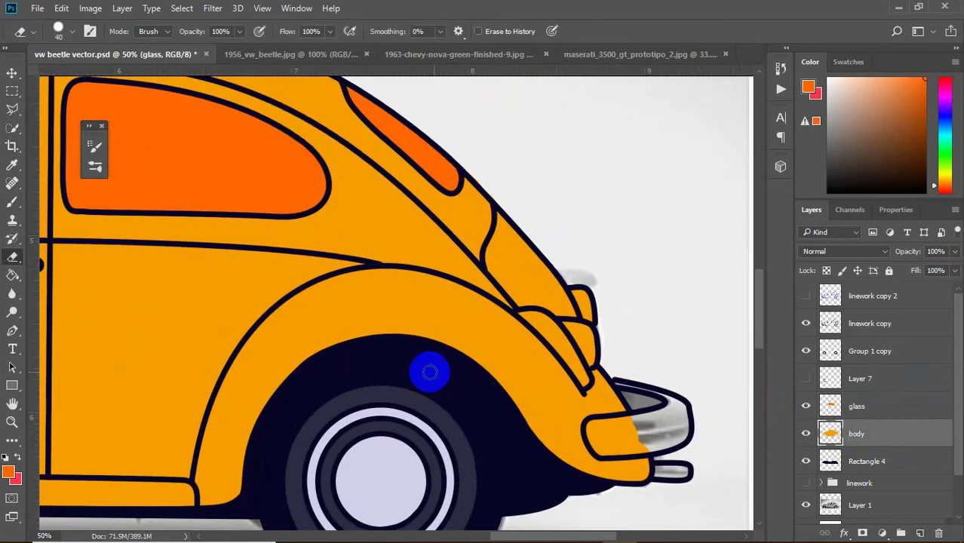
# Add a new layer and choose red for the tail light.
pyautogui.press('b')
pyautogui.click(919, 533)
pyautogui.click(8, 472)
pyautogui.click(716, 153)
pyautogui.click(899, 140)
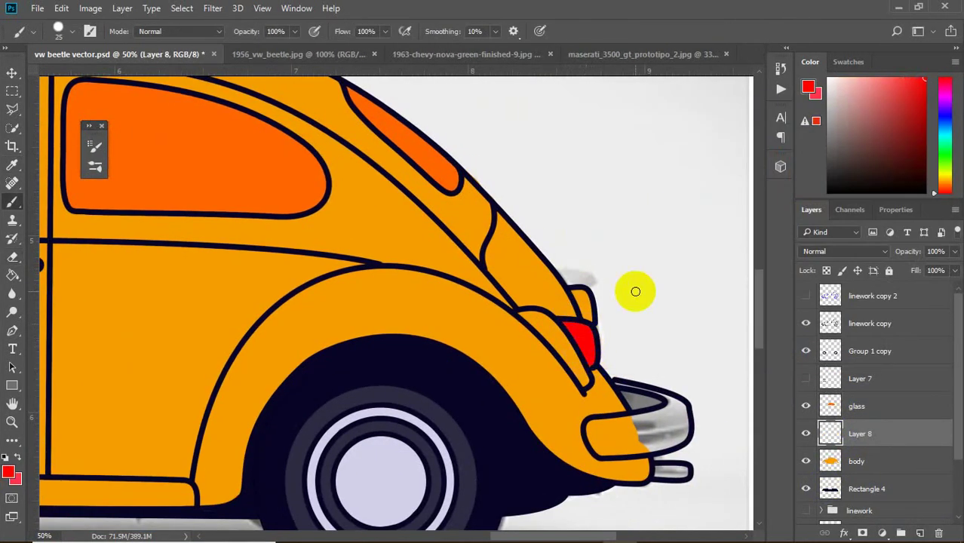
# Name the layer 'general', choose light grey, and hide the reference photo.
pyautogui.write('eneral')
pyautogui.press('Return')
pyautogui.click(8, 472)
pyautogui.click(577, 275)
pyautogui.click(900, 138)
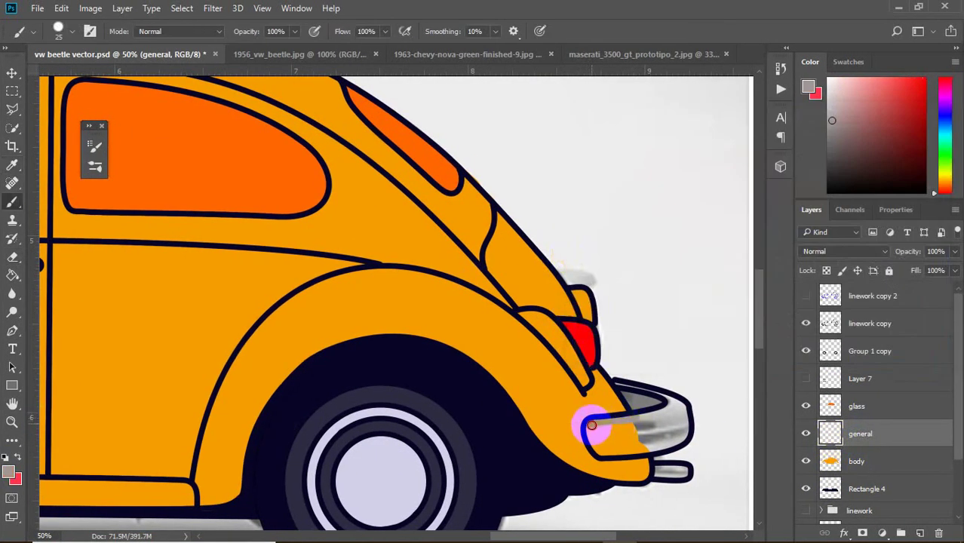
pyautogui.scroll(-3, 591, 426)
pyautogui.scroll(-2, 803, 477)
pyautogui.click(805, 493)
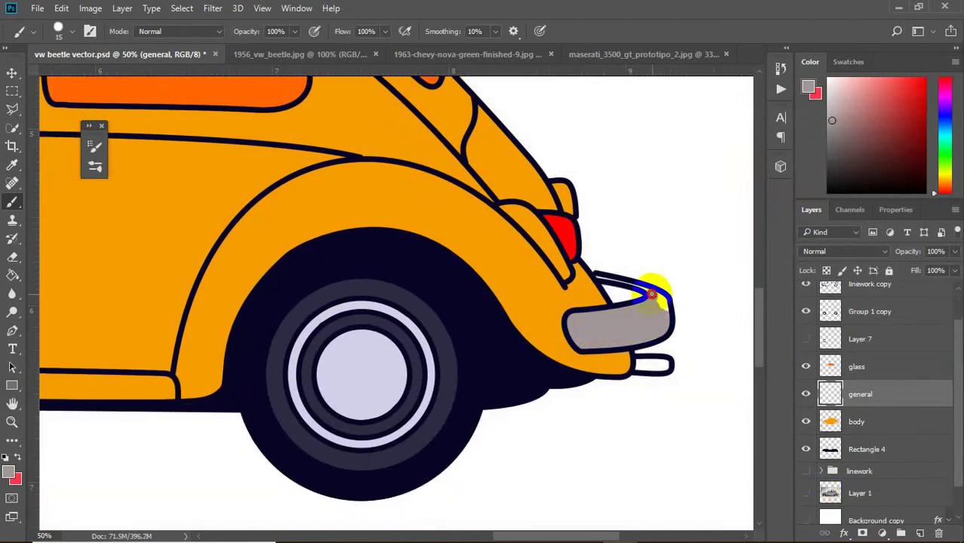
# Paint light grey over the front bumper and fender trim, then view the whole car.
pyautogui.keyDown('alt'); pyautogui.click(474, 325); pyautogui.keyUp('alt')
pyautogui.press('[')
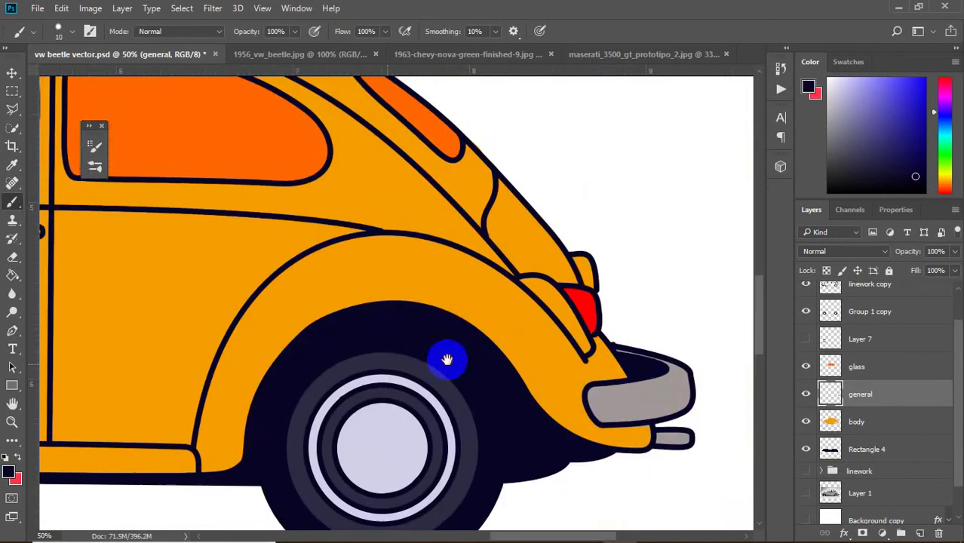
pyautogui.keyDown('alt'); pyautogui.click(307, 376); pyautogui.keyUp('alt')
pyautogui.moveTo(308, 376); pyautogui.dragTo(421, 317)
pyautogui.moveTo(312, 357); pyautogui.dragTo(381, 335)
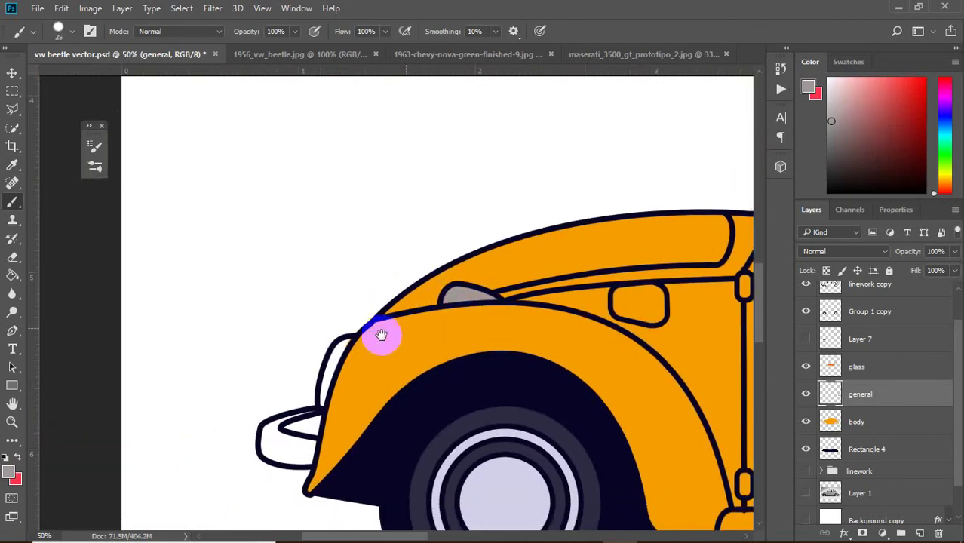
pyautogui.keyDown('alt'); pyautogui.click(365, 448); pyautogui.keyUp('alt')
pyautogui.hotkey('ctrl', '-')
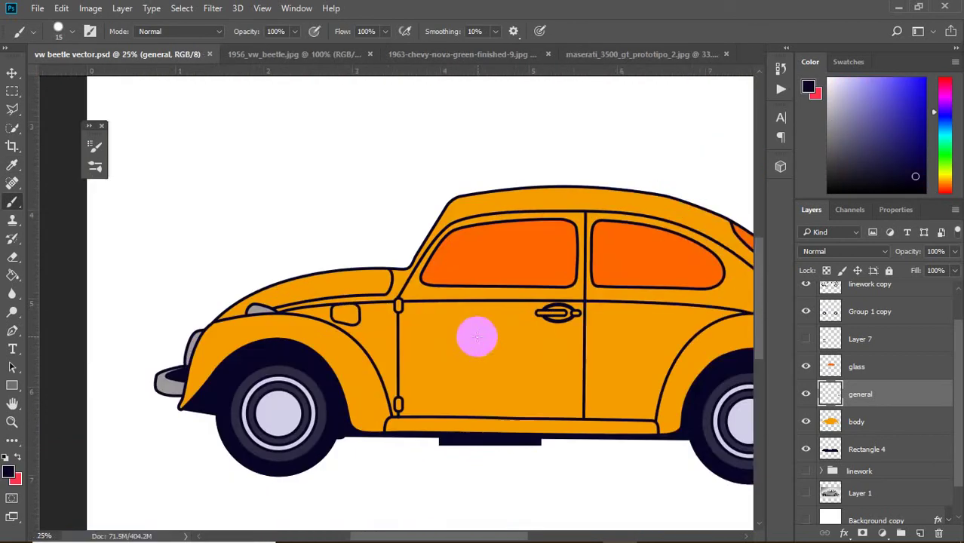
pyautogui.moveTo(474, 334); pyautogui.dragTo(381, 298)
pyautogui.scroll(-3, 902, 326)
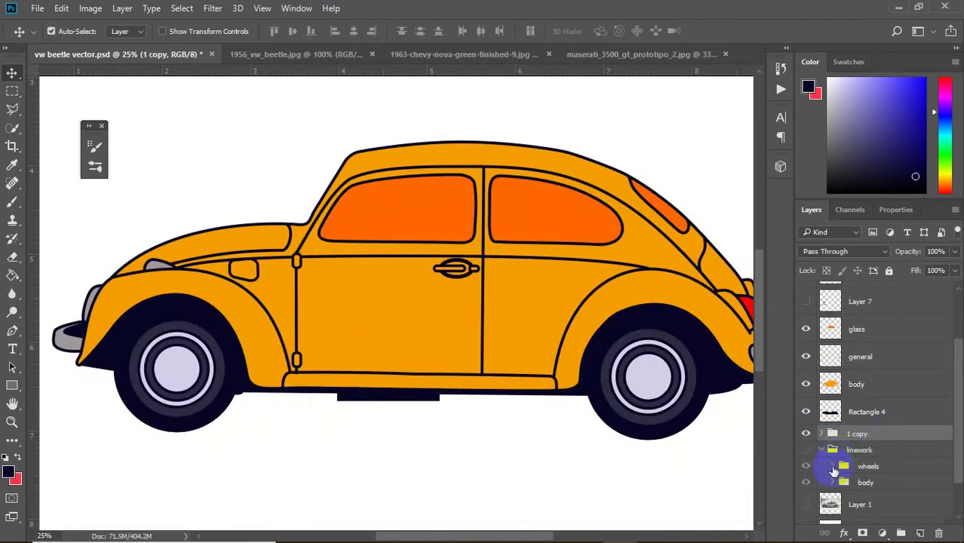
# Reposition the Ellipse 2 shape around the front wheel with Free Transform.
pyautogui.click(886, 437)
pyautogui.click(809, 318)
pyautogui.rightClick(828, 416)
pyautogui.press('Escape')
pyautogui.hotkey('ctrl', 't')
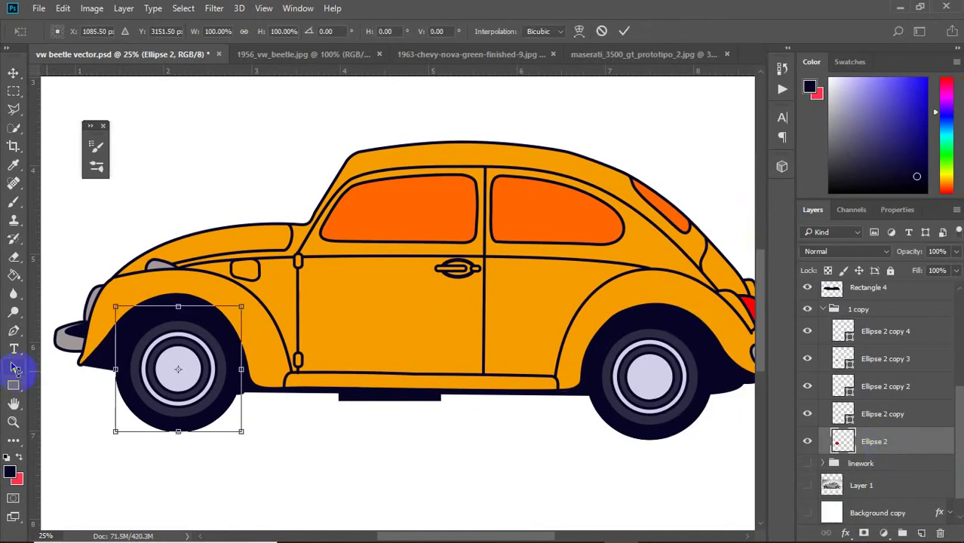
pyautogui.moveTo(199, 344); pyautogui.dragTo(262, 331)
pyautogui.press('Return')
# Alt-drag a copy of the ellipse to the rear wheel and select that copy.
pyautogui.doubleClick(905, 441)
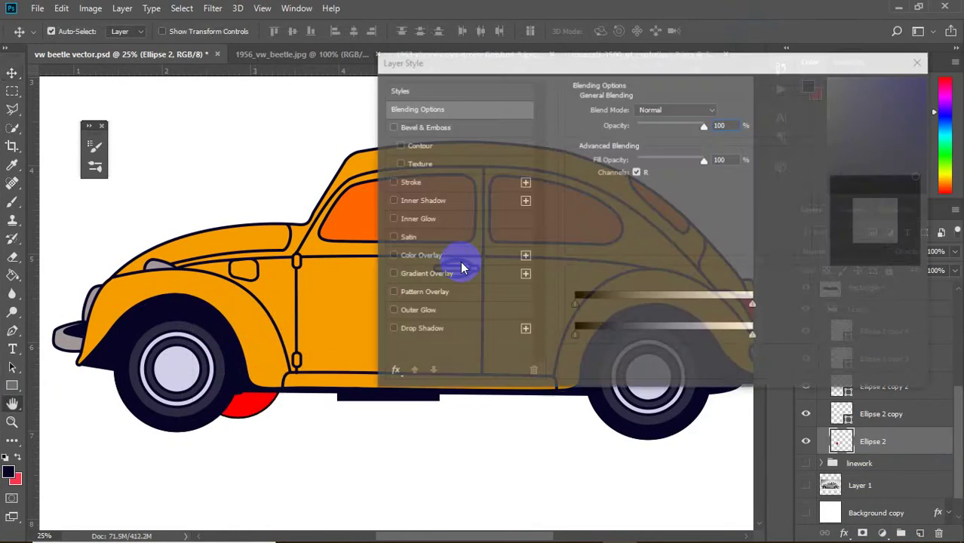
pyautogui.press('Escape')
pyautogui.rightClick(875, 441)
pyautogui.press('Escape')
pyautogui.moveTo(247, 388); pyautogui.dragTo(585, 409)
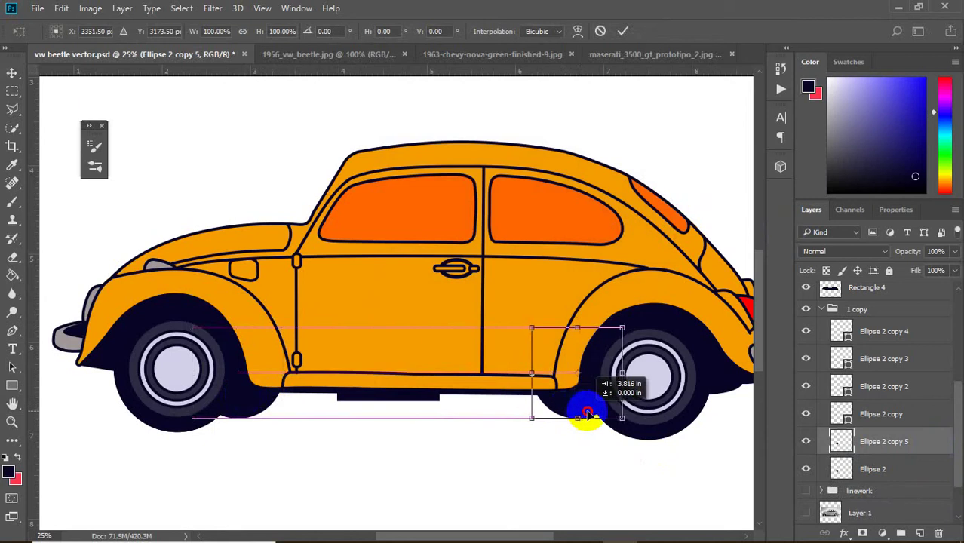
pyautogui.hotkey('ctrl', '-')
pyautogui.click(927, 441)
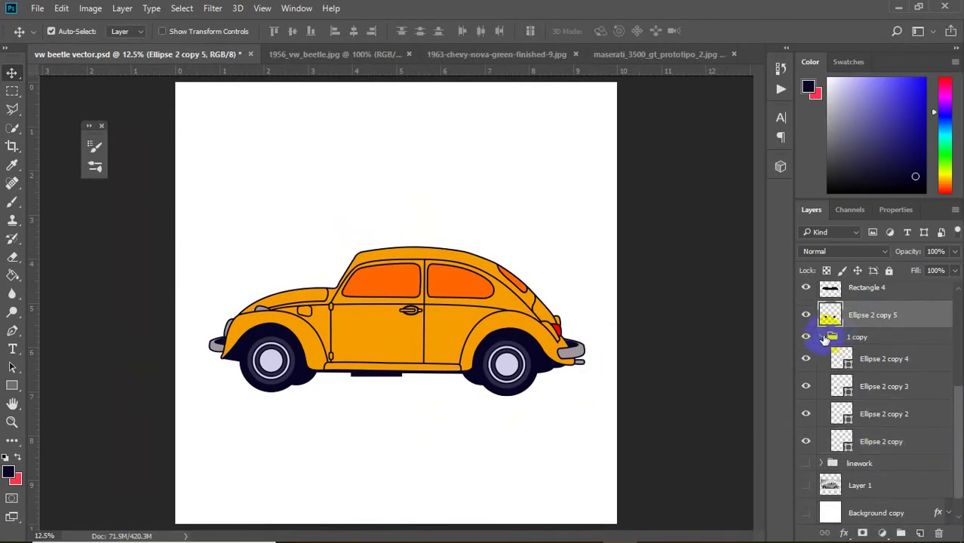
# Move the ellipse copy out of the wheel group and merge the underbody shapes into layer 'under'.
pyautogui.moveTo(830, 336); pyautogui.dragTo(832, 422)
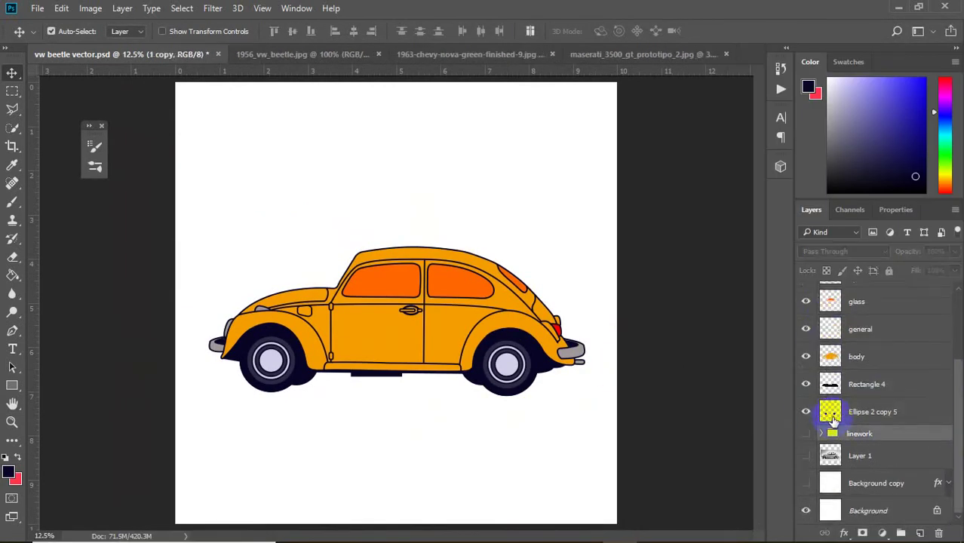
pyautogui.rightClick(860, 411)
pyautogui.click(595, 509)
pyautogui.doubleClick(860, 412)
pyautogui.write('under')
pyautogui.press('Return')
# Draw a wide dark oval shadow beneath the car with the Ellipse Tool.
pyautogui.rightClick(13, 386)
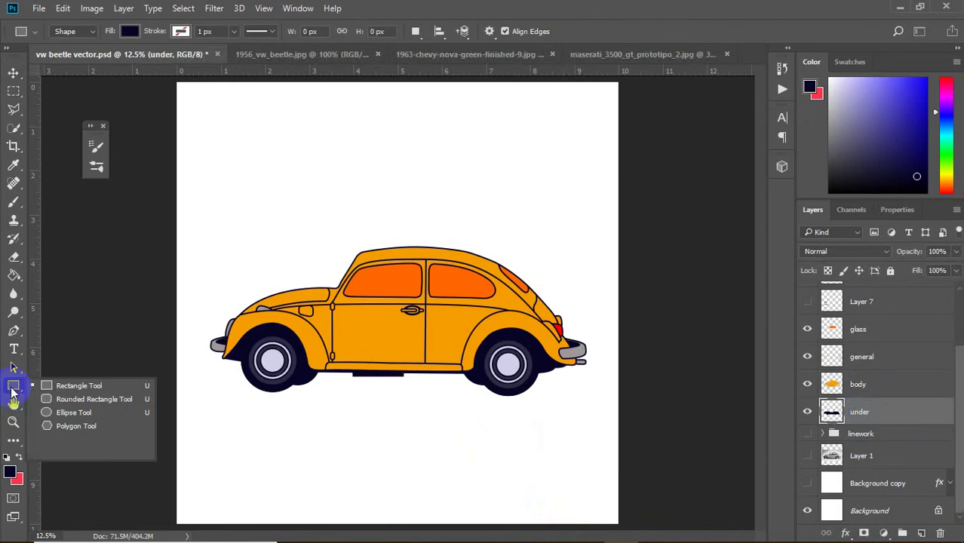
pyautogui.click(73, 413)
pyautogui.moveTo(215, 383); pyautogui.dragTo(574, 402)
pyautogui.press('v')
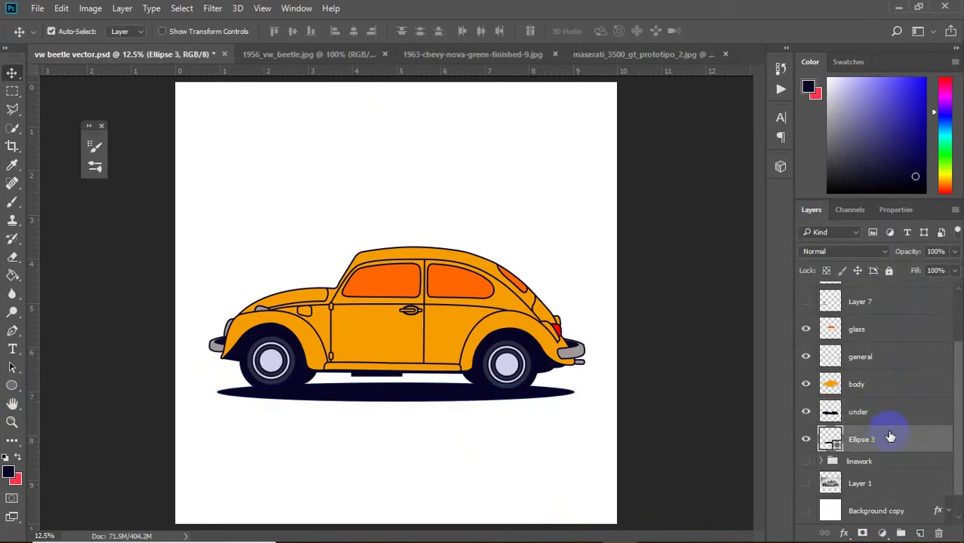
pyautogui.hotkey('ctrl', '+')
pyautogui.hotkey('ctrl', 't')
# Put the glass layer in a new group named 'Windows'.
pyautogui.click(624, 22)
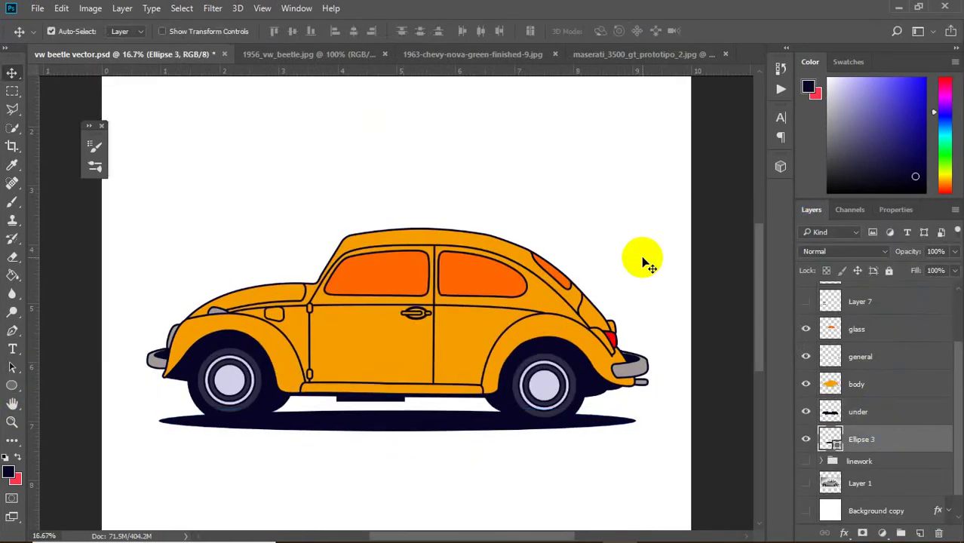
pyautogui.moveTo(855, 329); pyautogui.dragTo(900, 533)
pyautogui.doubleClick(859, 324)
pyautogui.write('Windows')
pyautogui.press('Return')
pyautogui.hotkey('ctrl', '+')
# Draw a tall white stripe clipped to the glass and rotate it diagonally across the window.
pyautogui.hotkey('ctrl', 'shift', 'alt', 'n')
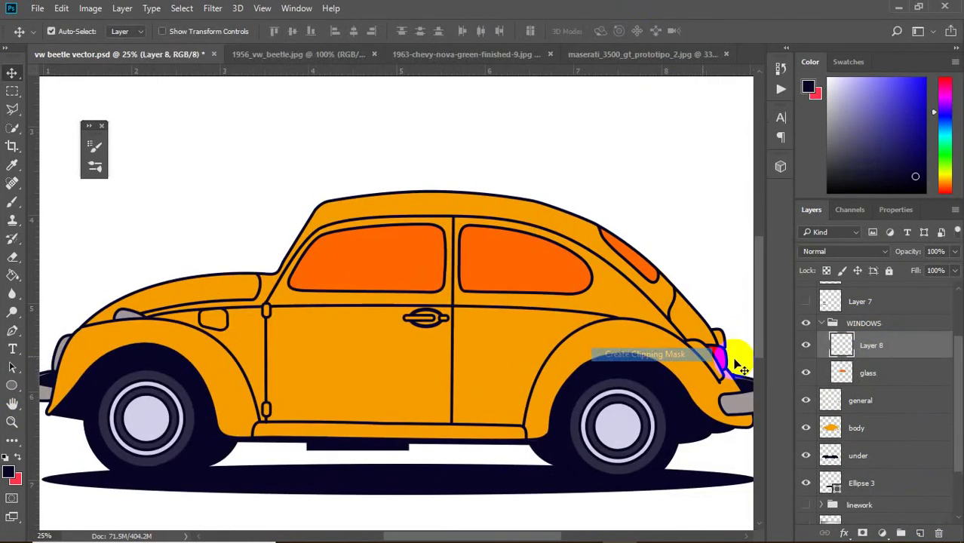
pyautogui.press('u')
pyautogui.moveTo(400, 100); pyautogui.dragTo(417, 438)
pyautogui.hotkey('ctrl', 'alt', 'g')
pyautogui.click(809, 87)
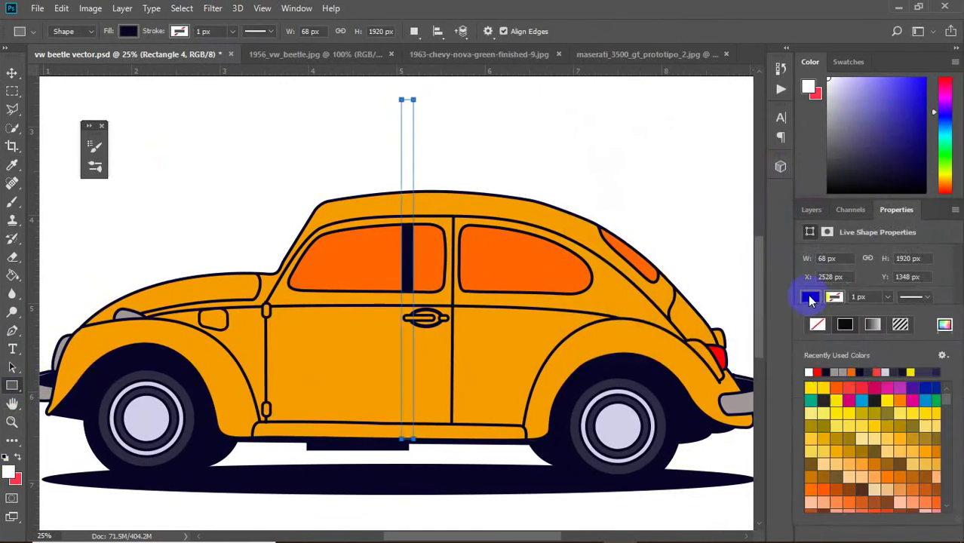
pyautogui.click(800, 370)
pyautogui.rightClick(878, 345)
pyautogui.press('Escape')
pyautogui.hotkey('ctrl', 't')
pyautogui.moveTo(330, 100); pyautogui.dragTo(483, 106)
pyautogui.press('Return')
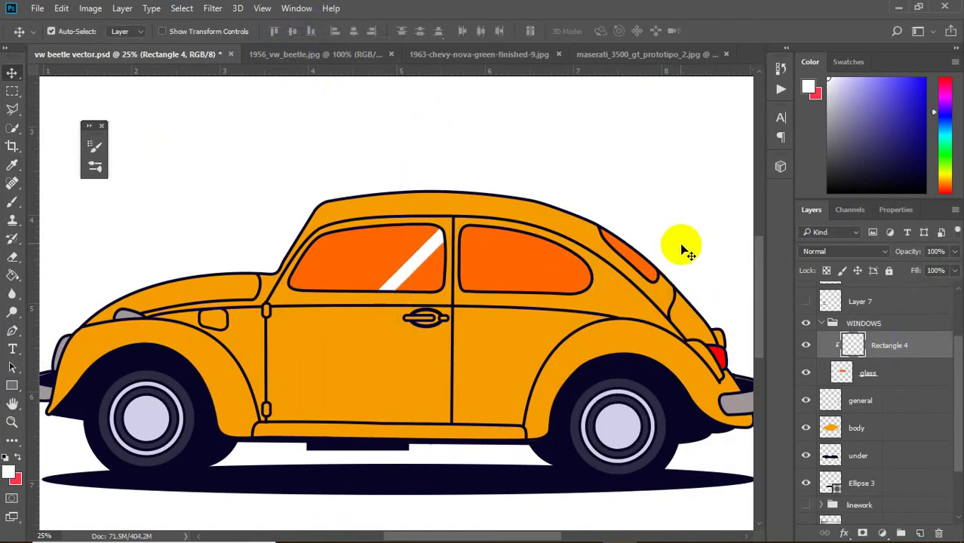
# Duplicate the diagonal stripe several times along the windows and merge the copies into one layer.
pyautogui.hotkey('ctrl', 'alt', 't')
pyautogui.press('Return')
pyautogui.hotkey('ctrl', 'alt', 't')
pyautogui.moveTo(376, 273)
pyautogui.mouseDown()
pyautogui.moveTo(462, 273)
pyautogui.moveTo(395, 335)
pyautogui.moveTo(327, 323)
pyautogui.moveTo(482, 361)
pyautogui.moveTo(495, 350)
pyautogui.mouseUp()
pyautogui.press('Return')
pyautogui.hotkey('ctrl', 'alt', 't')
pyautogui.press('Return')
pyautogui.hotkey('ctrl', 'alt', 't')
pyautogui.press('Return')
pyautogui.rightClick(889, 351)
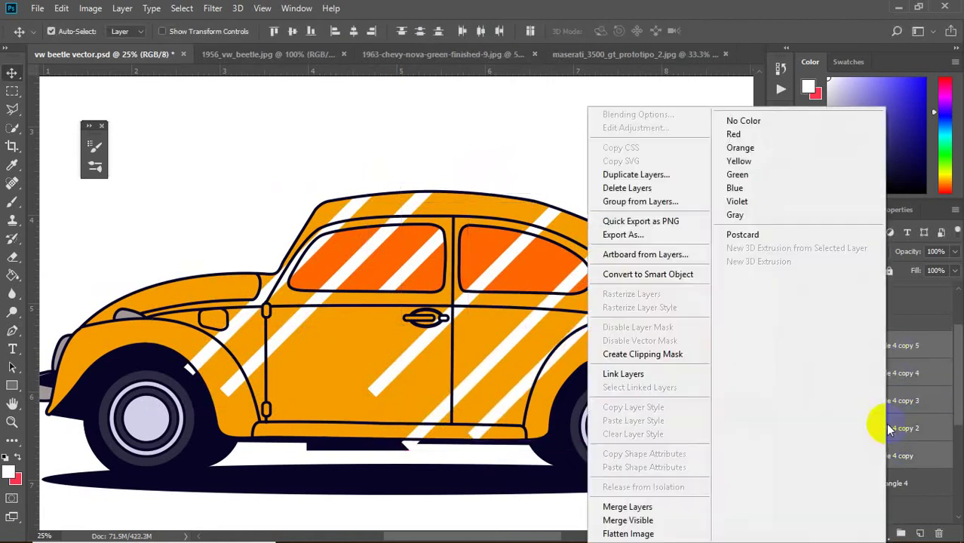
pyautogui.click(609, 501)
# Draw a thin rectangle, rotate it 45 degrees, and repeat copies along the car.
pyautogui.press('u')
pyautogui.moveTo(438, 124); pyautogui.dragTo(441, 388)
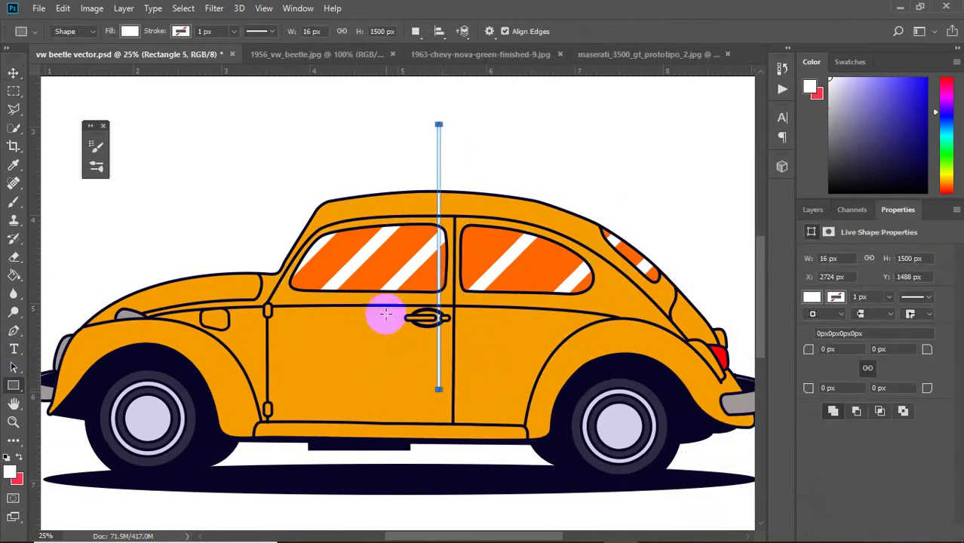
pyautogui.hotkey('ctrl', 't')
pyautogui.moveTo(249, 234); pyautogui.dragTo(320, 106)
pyautogui.press('Return')
pyautogui.hotkey('ctrl', 'alt', 't')
pyautogui.moveTo(422, 271)
pyautogui.mouseDown()
pyautogui.moveTo(400, 334)
pyautogui.moveTo(527, 344)
pyautogui.moveTo(596, 366)
pyautogui.mouseUp()
pyautogui.press('Return')
pyautogui.press('Return')
pyautogui.hotkey('ctrl', 'alt', 't')
pyautogui.press('Return')
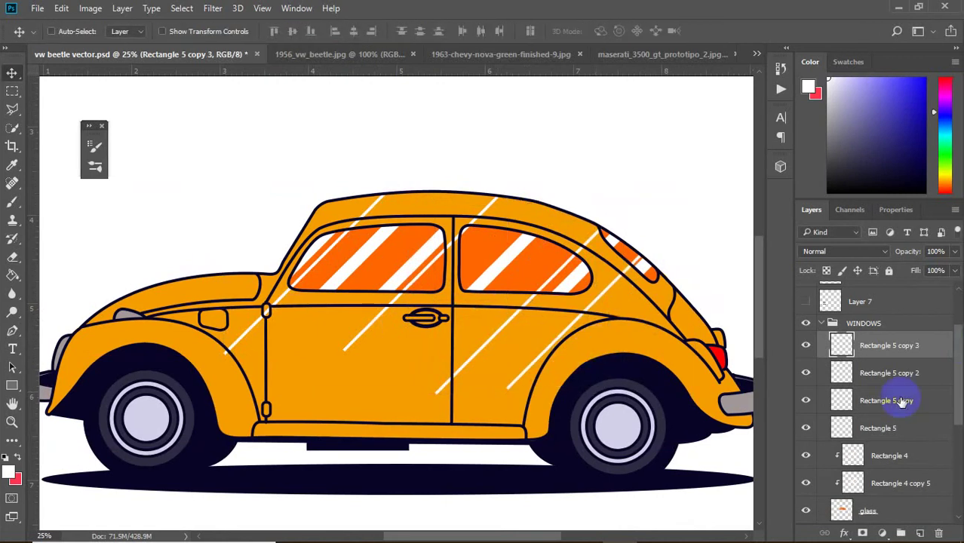
# Clip the thin stripes to the windows, collapse WINDOWS, save, and hide the orange body.
pyautogui.hotkey('ctrl', 'alt', 'g')
pyautogui.click(821, 322)
pyautogui.hotkey('ctrl', 's')
pyautogui.click(807, 372)
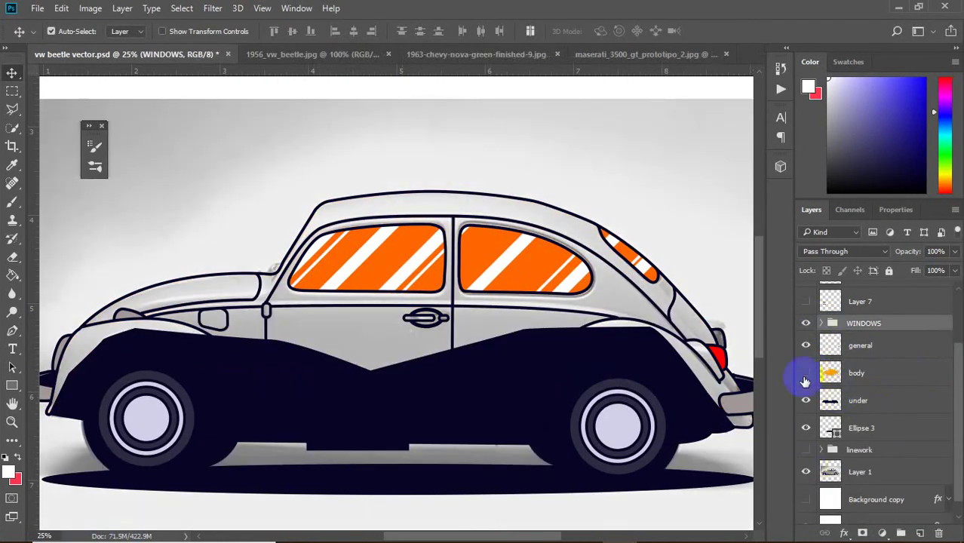
# Trace the window frame outline with the Pen tool on a new layer inside WINDOWS.
pyautogui.click(805, 426)
pyautogui.hotkey('ctrl', 'shift', 'alt', 'n')
pyautogui.hotkey('ctrl', '+')
pyautogui.press('p')
pyautogui.click(616, 311)
pyautogui.moveTo(616, 312); pyautogui.dragTo(508, 323)
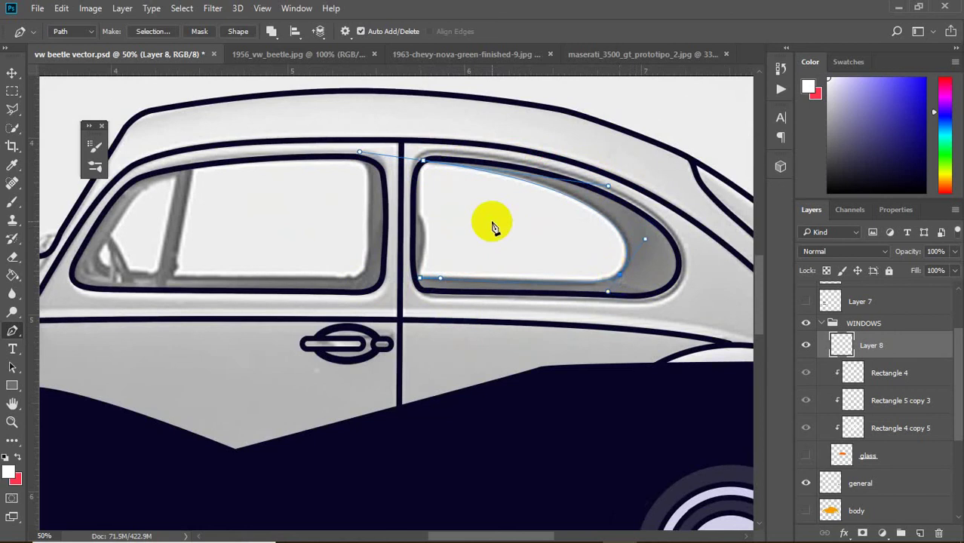
pyautogui.rightClick(441, 142)
pyautogui.moveTo(290, 139); pyautogui.dragTo(366, 158)
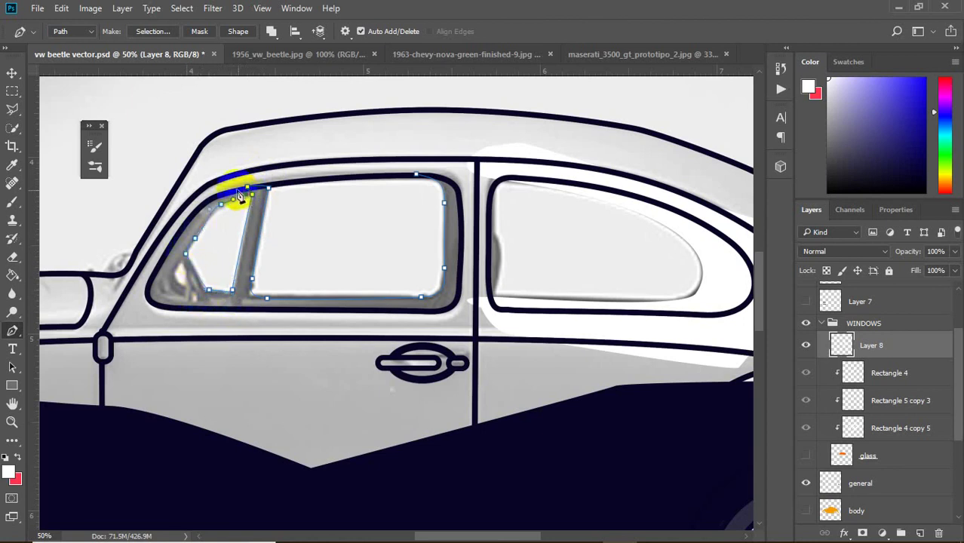
# Close and fill the window path, then clip Layer 8 to the glass under the stripes.
pyautogui.rightClick(419, 186)
pyautogui.click(354, 269)
pyautogui.press('Return')
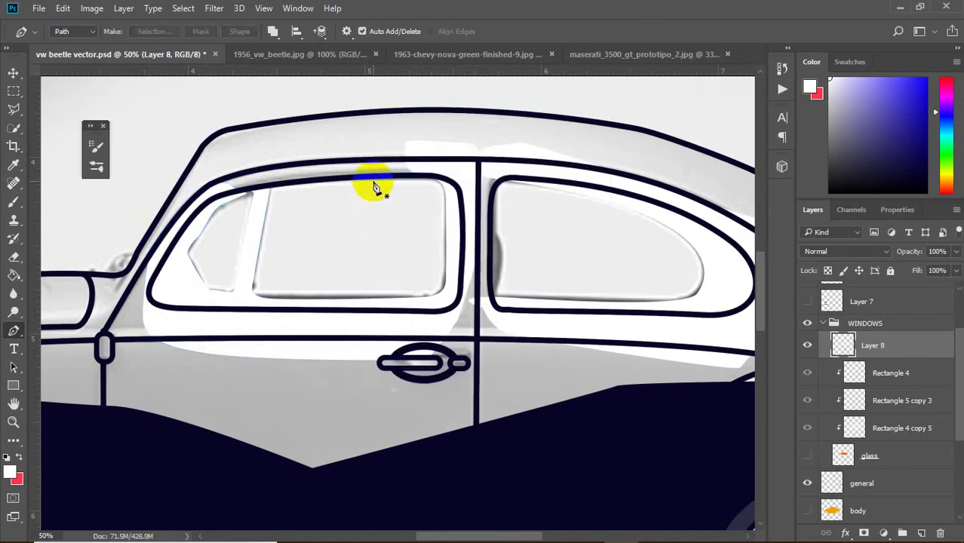
pyautogui.press('v')
pyautogui.click(805, 455)
pyautogui.moveTo(884, 431); pyautogui.dragTo(884, 437)
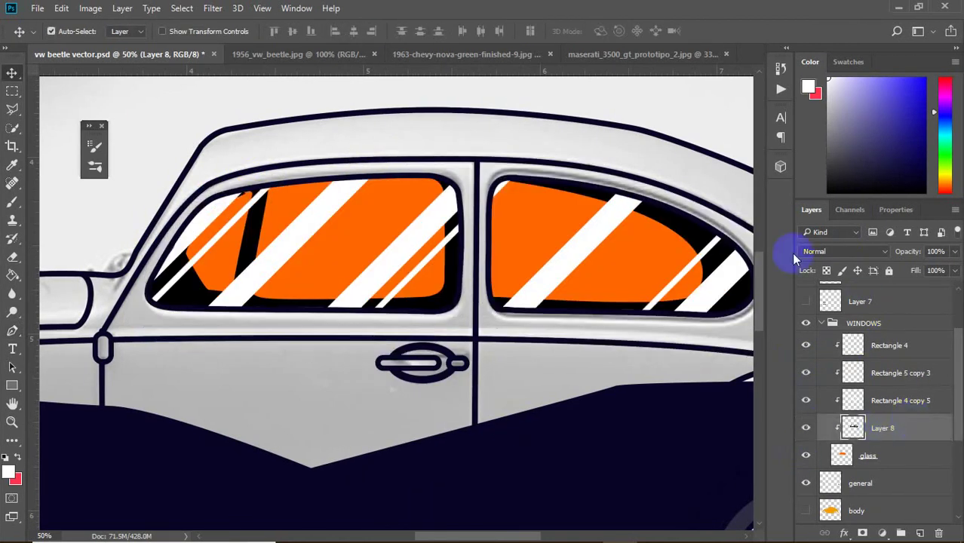
pyautogui.rightClick(892, 429)
pyautogui.click(633, 115)
# Give Layer 8 a #d2d2d4 Color Overlay and show the orange body layer again.
pyautogui.click(419, 255)
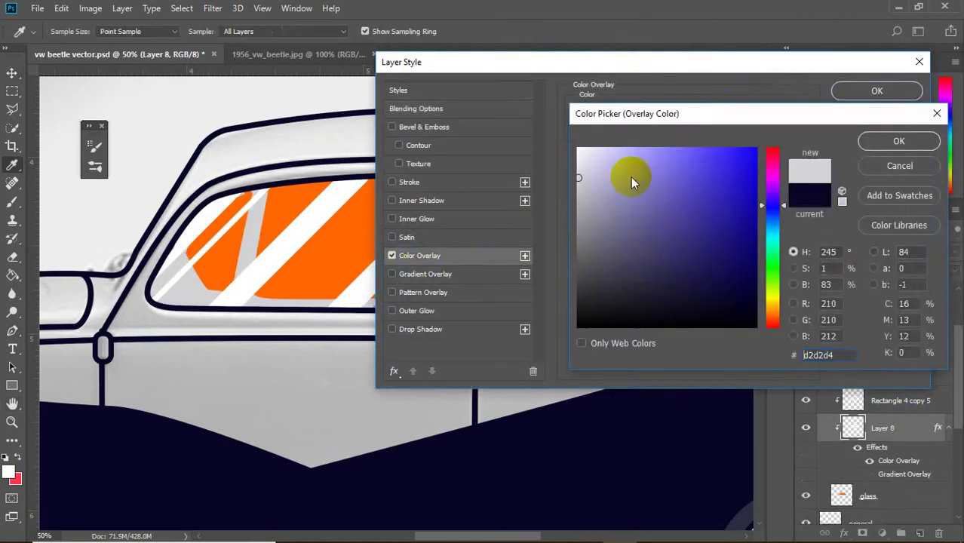
pyautogui.hotkey('ctrl', '-')
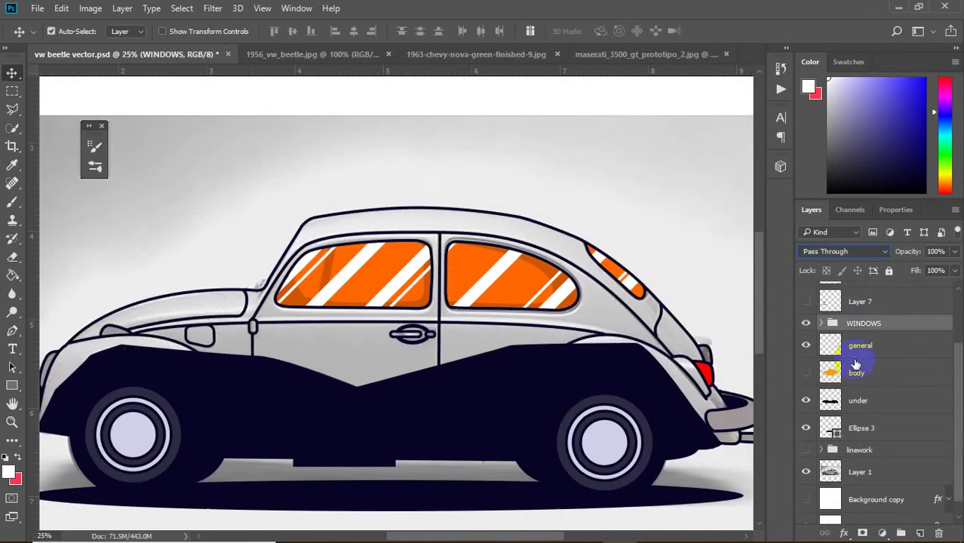
pyautogui.click(805, 372)
pyautogui.hotkey('ctrl', '-')
# Hide the grey reference photo and move the copied wheel group out of the linework.
pyautogui.click(807, 457)
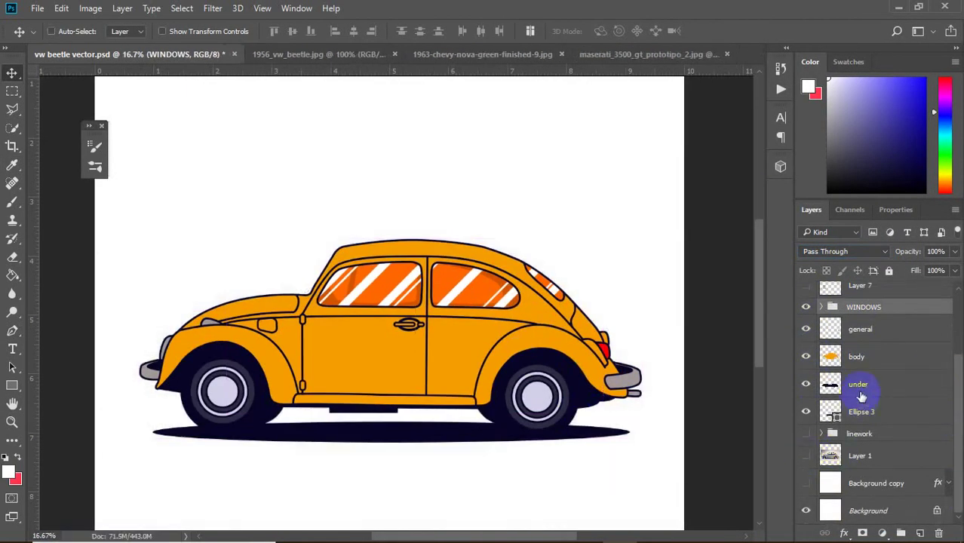
pyautogui.scroll(3, 482, 279)
pyautogui.hscroll(-5, 482, 279)
pyautogui.click(870, 482)
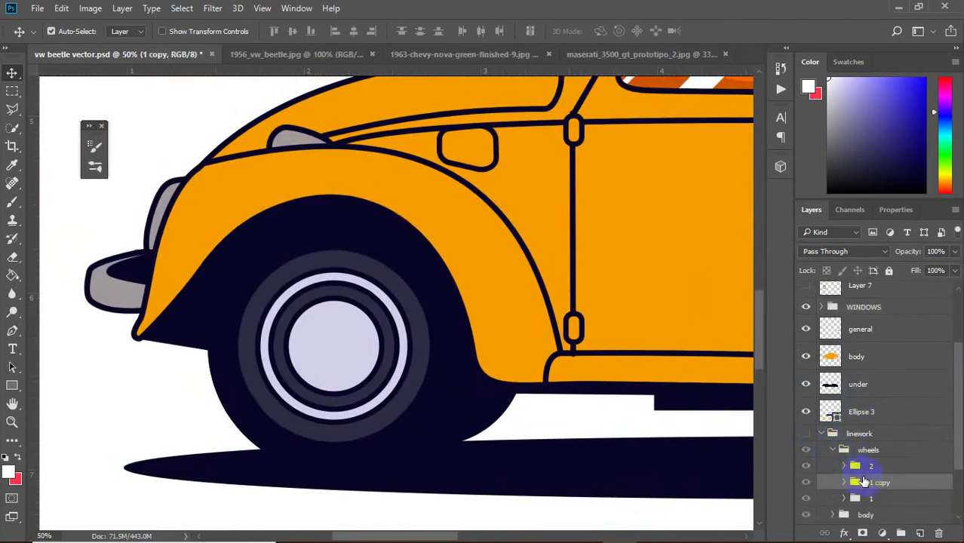
pyautogui.moveTo(870, 481)
pyautogui.mouseDown()
pyautogui.moveTo(916, 464)
pyautogui.moveTo(850, 286)
pyautogui.mouseUp()
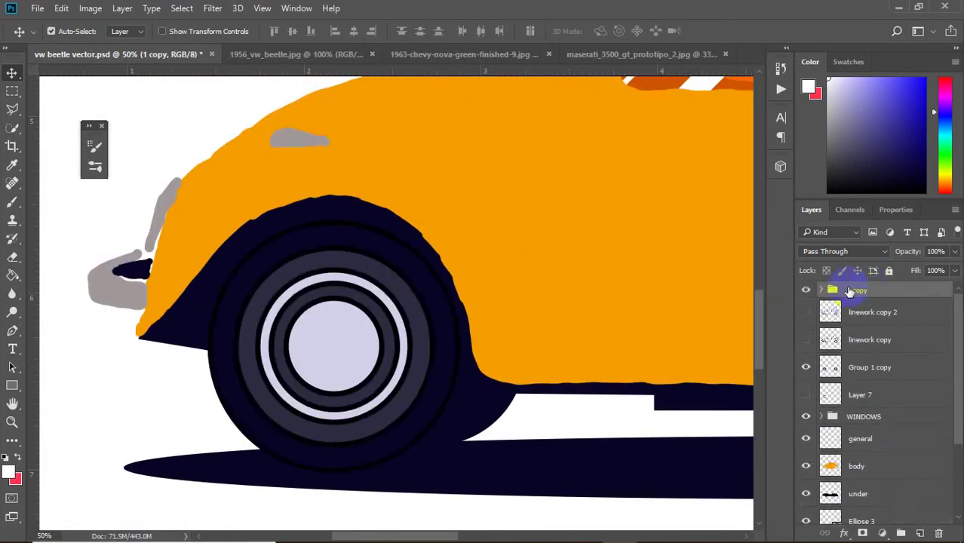
# Pull Ellipse 2 copy 2 out of the wheel group and lighten it to white (Lightness +100).
pyautogui.click(820, 282)
pyautogui.click(806, 316)
pyautogui.moveTo(845, 365); pyautogui.dragTo(870, 321)
pyautogui.rightClick(869, 320)
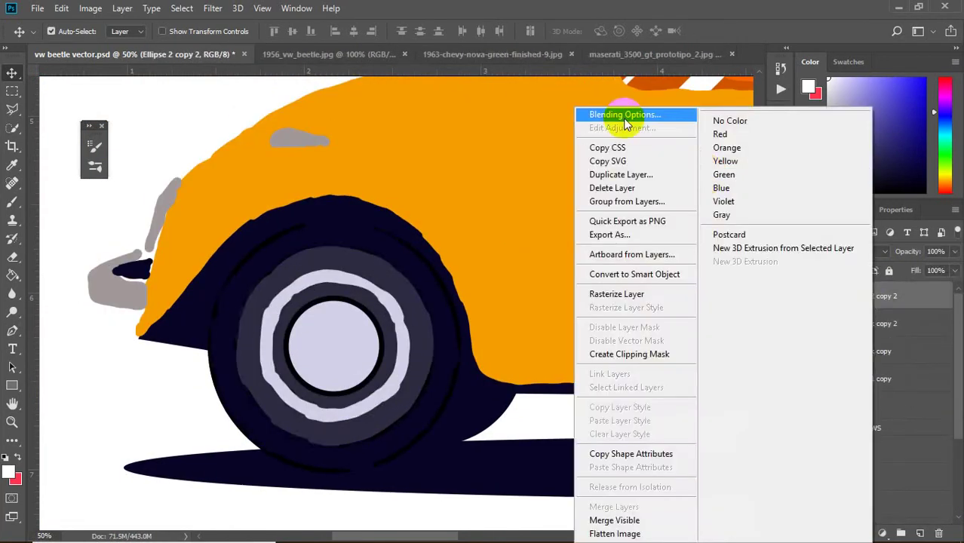
pyautogui.click(829, 181)
pyautogui.hotkey('ctrl', 'u')
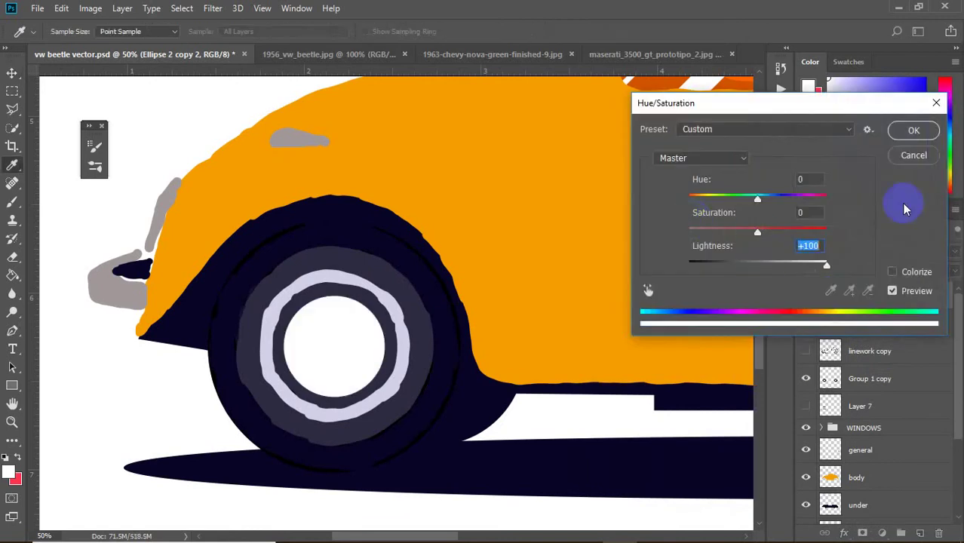
pyautogui.press('Return')
# Move the white hub copy below the WINDOWS group and rename the wheel layer 'wheels color'.
pyautogui.moveTo(872, 296); pyautogui.dragTo(850, 312)
pyautogui.scroll(3, 892, 386)
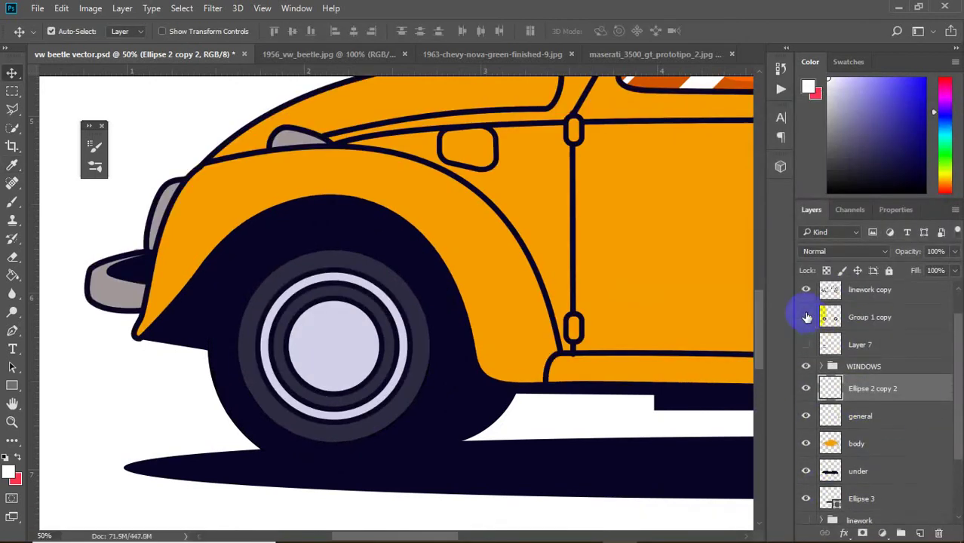
pyautogui.doubleClick(867, 317)
# Place the white hub circle above 'wheels color' and draw a curved path across the hubcap.
pyautogui.moveTo(880, 366); pyautogui.dragTo(873, 315)
pyautogui.hotkey('ctrl', 't')
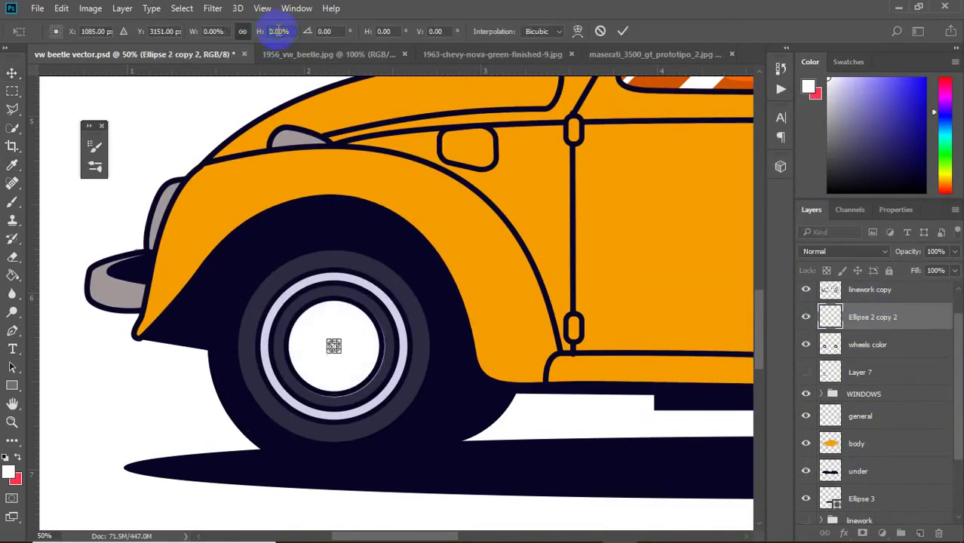
pyautogui.press('Return')
pyautogui.hotkey('ctrl', '+')
pyautogui.hotkey('ctrl', '+')
pyautogui.press('p')
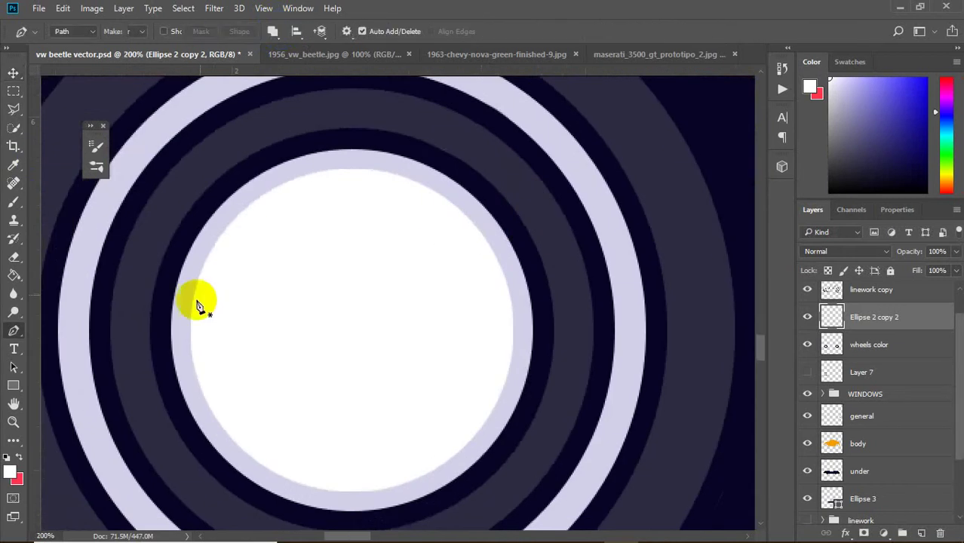
pyautogui.hotkey('ctrl', '-')
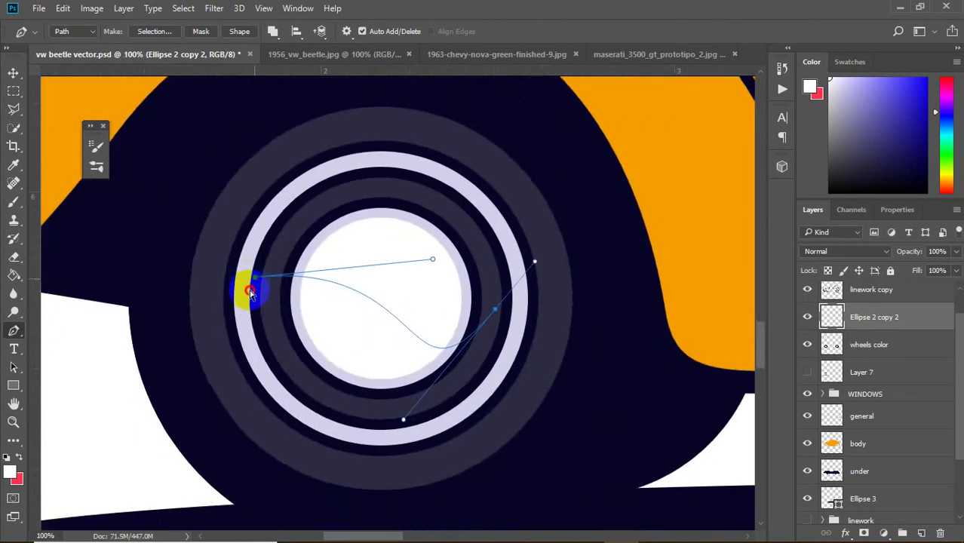
pyautogui.click(225, 316)
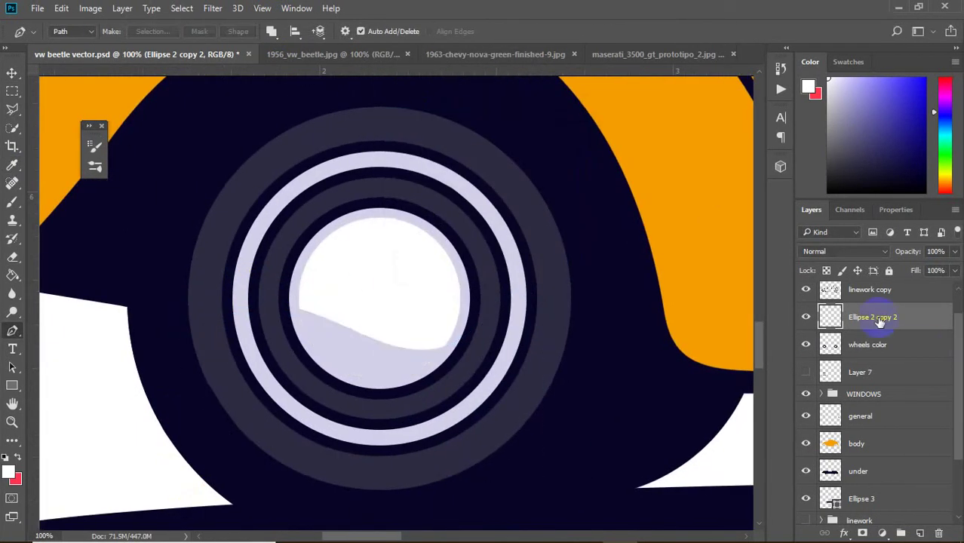
# Give the hub layer a grey-lavender Color Overlay, then rasterize its layer style.
pyautogui.doubleClick(927, 316)
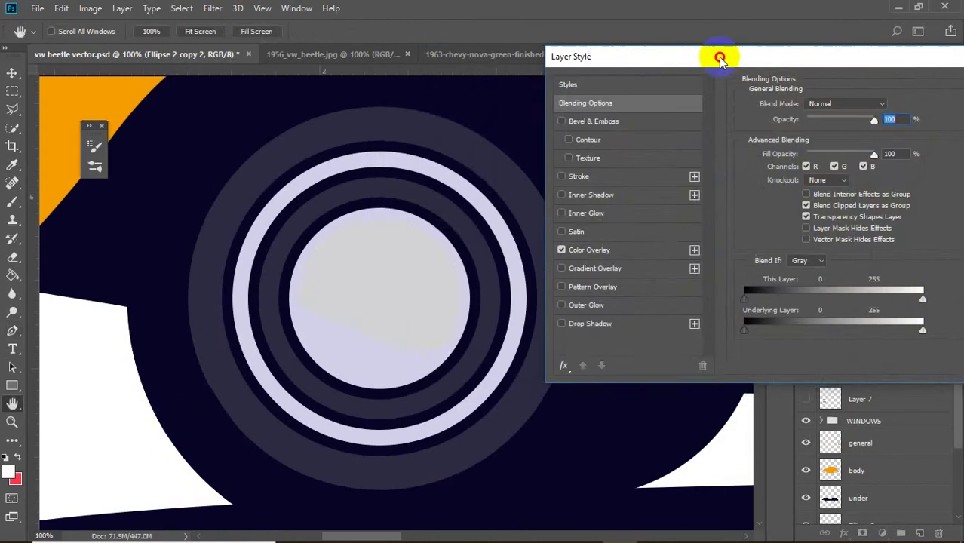
pyautogui.click(889, 103)
pyautogui.moveTo(628, 198); pyautogui.dragTo(598, 196)
pyautogui.click(899, 141)
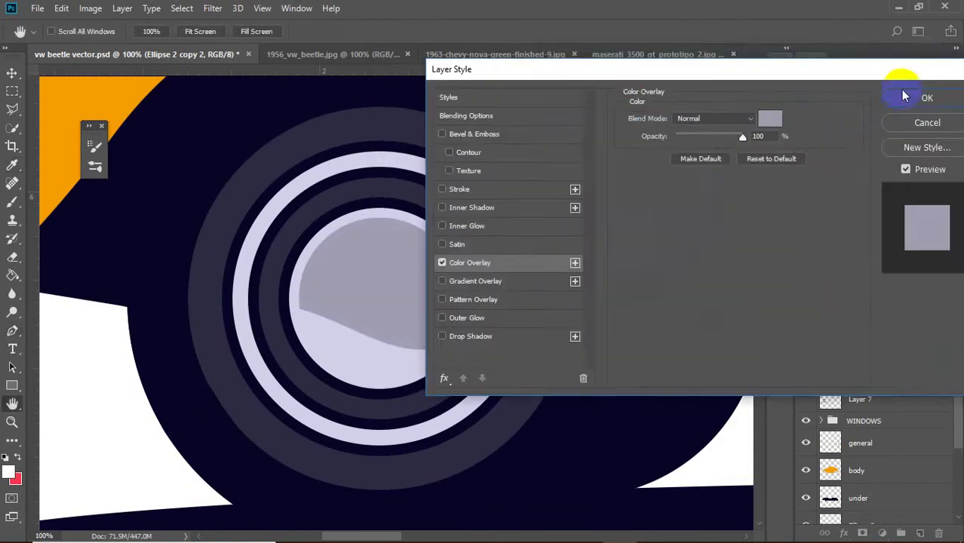
pyautogui.click(892, 94)
pyautogui.rightClick(913, 317)
pyautogui.click(647, 307)
pyautogui.hotkey('ctrl', '+')
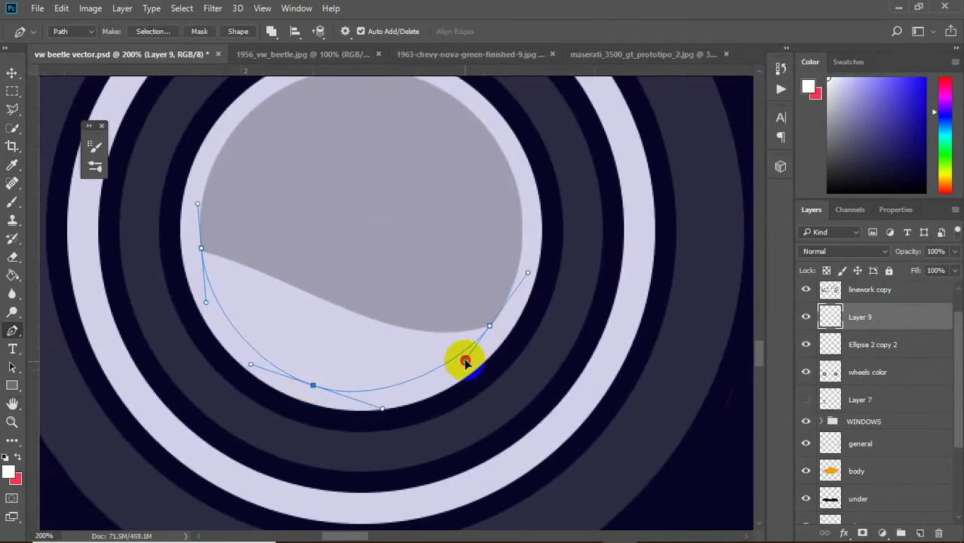
# Set up a brush whose size fades along the stroke.
pyautogui.click(572, 201)
pyautogui.press('b')
pyautogui.press('F5')
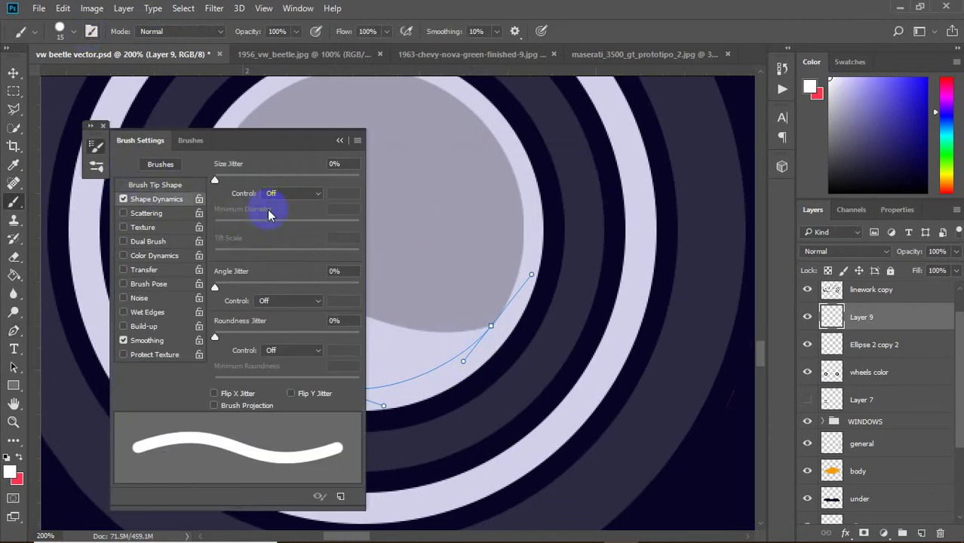
pyautogui.click(91, 31)
pyautogui.click(254, 230)
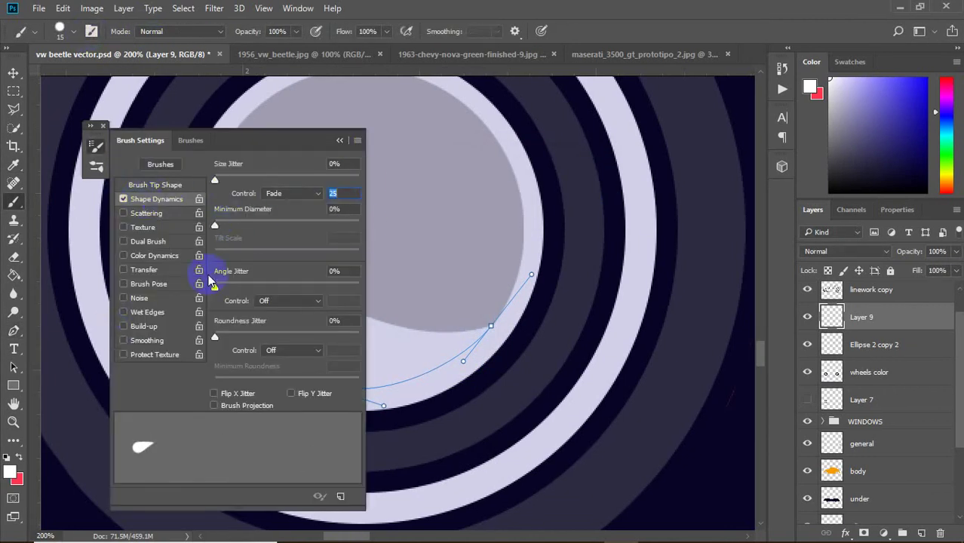
# Stroke the hubcap path with the fading brush to paint the highlight.
pyautogui.press('F5')
pyautogui.press('p')
pyautogui.rightClick(379, 217)
pyautogui.click(409, 330)
pyautogui.click(573, 176)
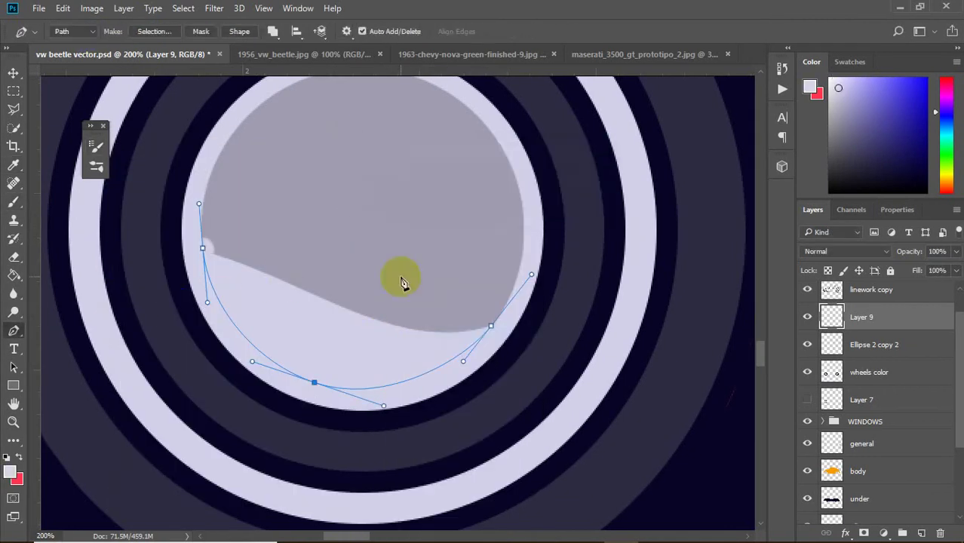
pyautogui.press('b')
pyautogui.press('F5')
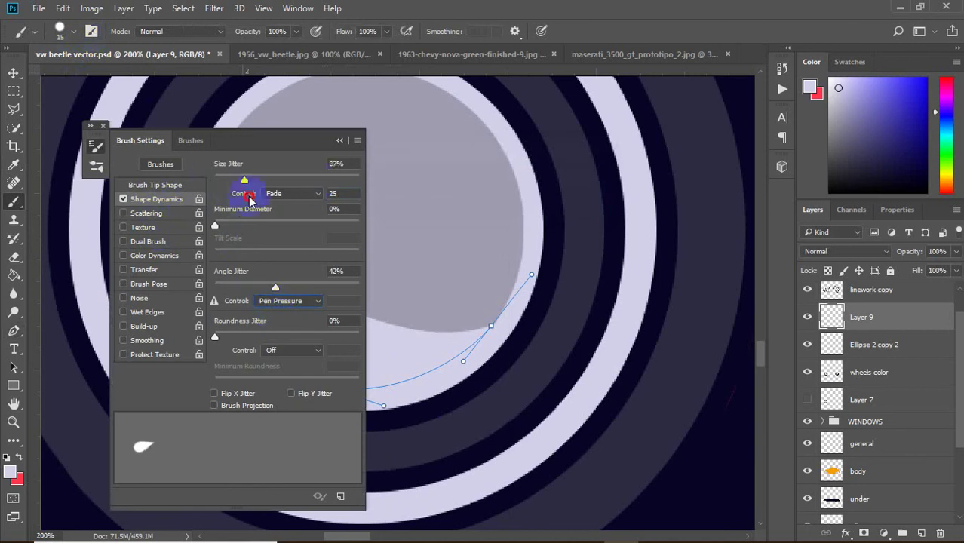
pyautogui.click(340, 141)
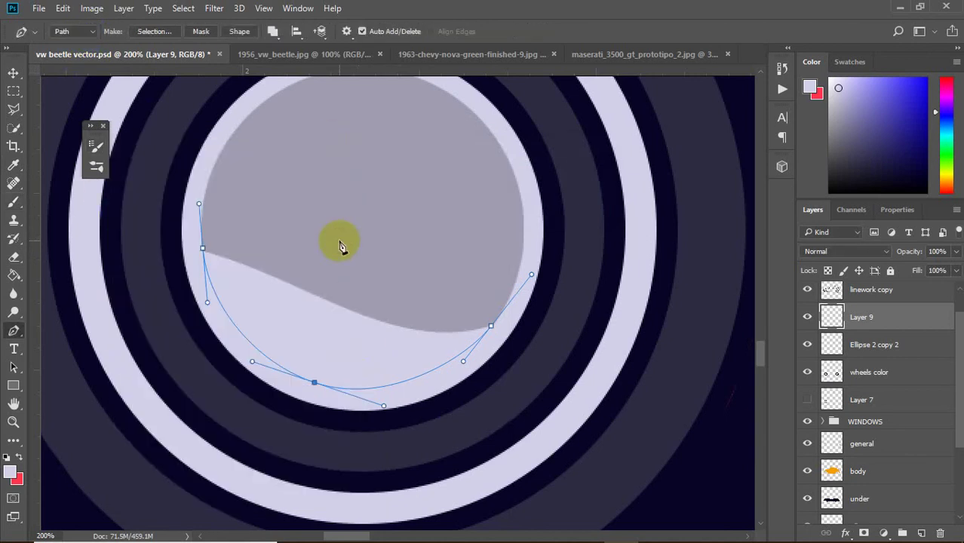
# Draw a curved path across the lower hubcap and fill it with the light colour.
pyautogui.hotkey('ctrl', 'e')
pyautogui.hotkey('ctrl', 't')
pyautogui.rightClick(402, 243)
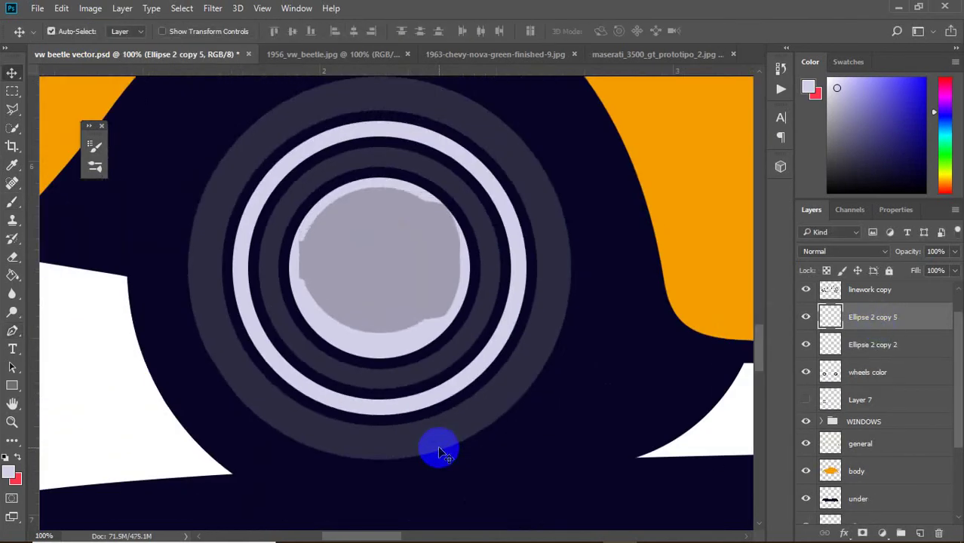
pyautogui.hotkey('ctrl', '+')
pyautogui.hotkey('ctrl', '+')
pyautogui.moveTo(202, 226); pyautogui.dragTo(216, 291)
pyautogui.moveTo(514, 287); pyautogui.dragTo(575, 161)
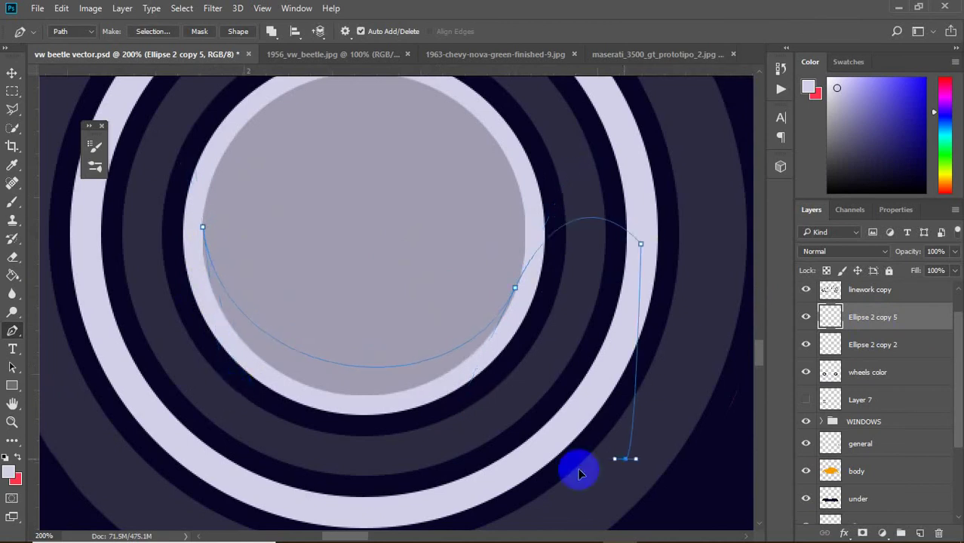
pyautogui.rightClick(224, 355)
pyautogui.click(249, 103)
pyautogui.press('Return')
pyautogui.hotkey('alt', 'BackSpace')
pyautogui.hotkey('ctrl', 'd')
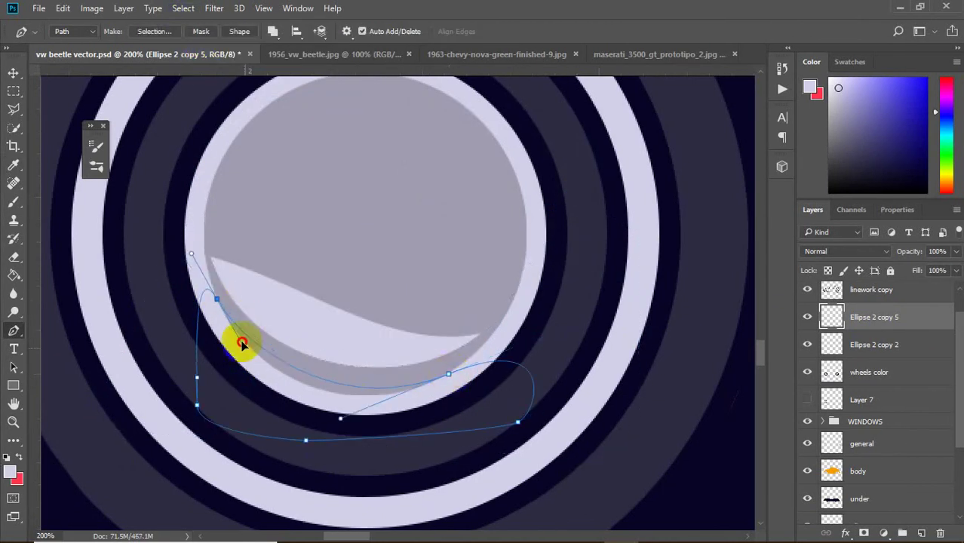
pyautogui.hotkey('ctrl', 'Return')
# Review the hub layer's style and merge the hubcap shading layers into one.
pyautogui.rightClick(856, 317)
pyautogui.click(731, 123)
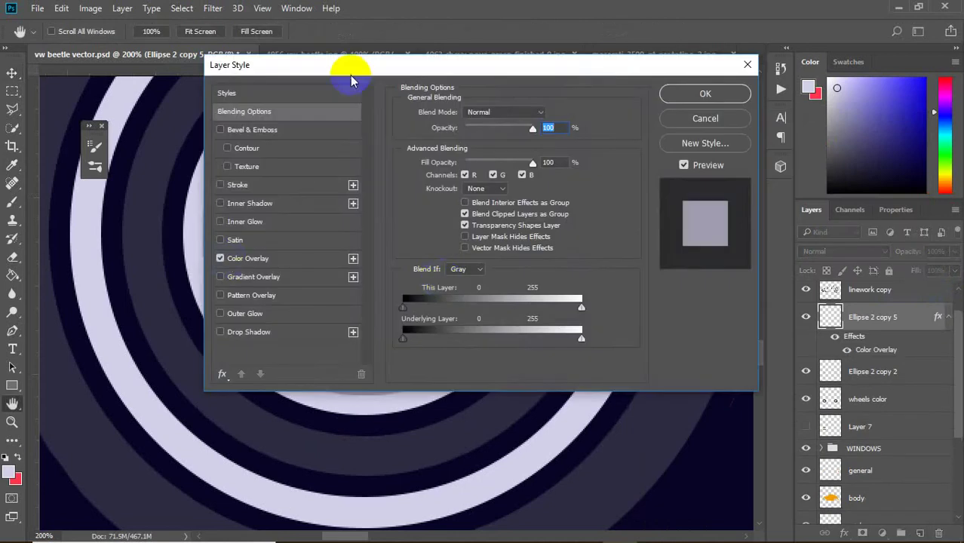
pyautogui.moveTo(351, 64); pyautogui.dragTo(696, 91)
pyautogui.click(897, 140)
pyautogui.click(910, 97)
pyautogui.rightClick(872, 371)
pyautogui.click(634, 446)
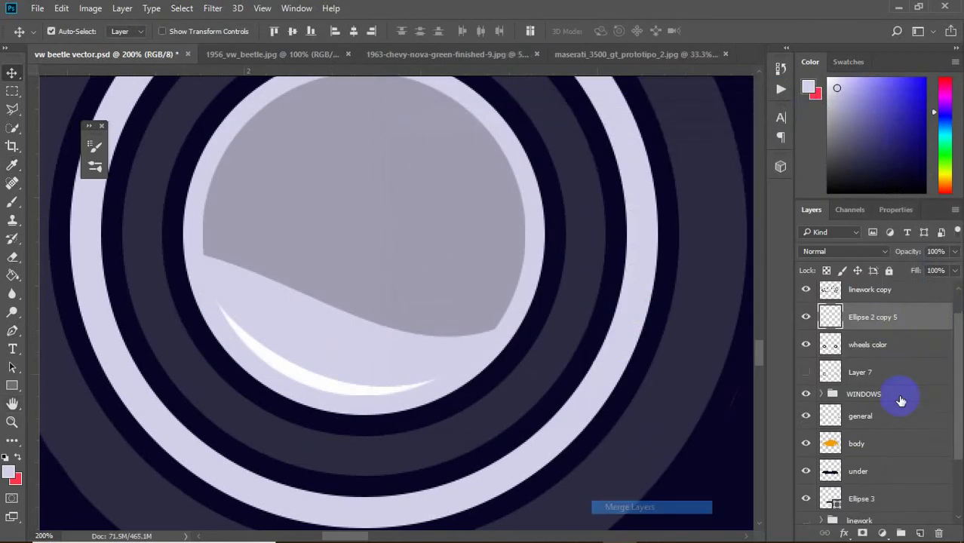
# Duplicate the merged shading onto the other hubcap and save the document.
pyautogui.hotkey('ctrl', 'j')
pyautogui.hotkey('ctrl', 't')
pyautogui.hotkey('ctrl', '-')
pyautogui.hotkey('ctrl', '-')
pyautogui.moveTo(558, 343); pyautogui.dragTo(579, 346)
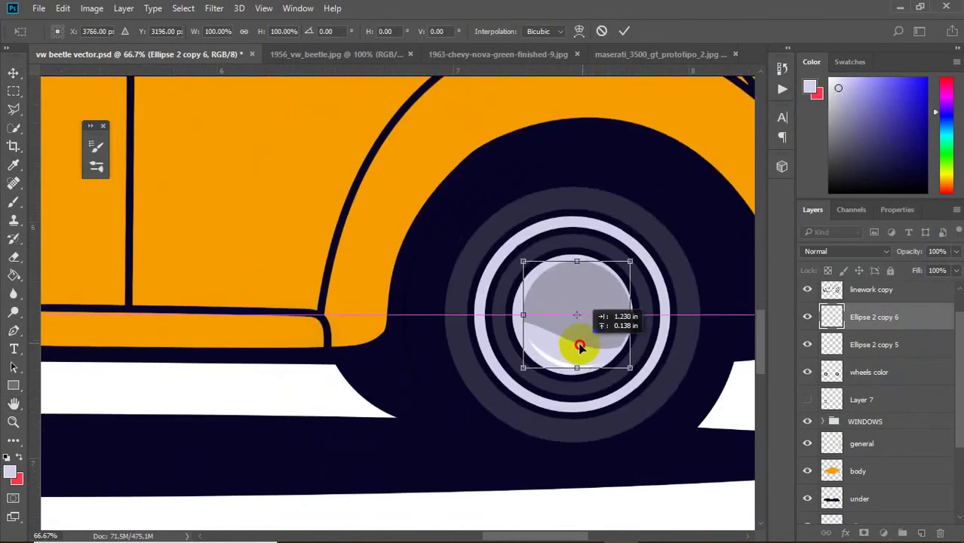
pyautogui.press('Return')
pyautogui.hotkey('ctrl', '0')
pyautogui.hotkey('ctrl', 's')
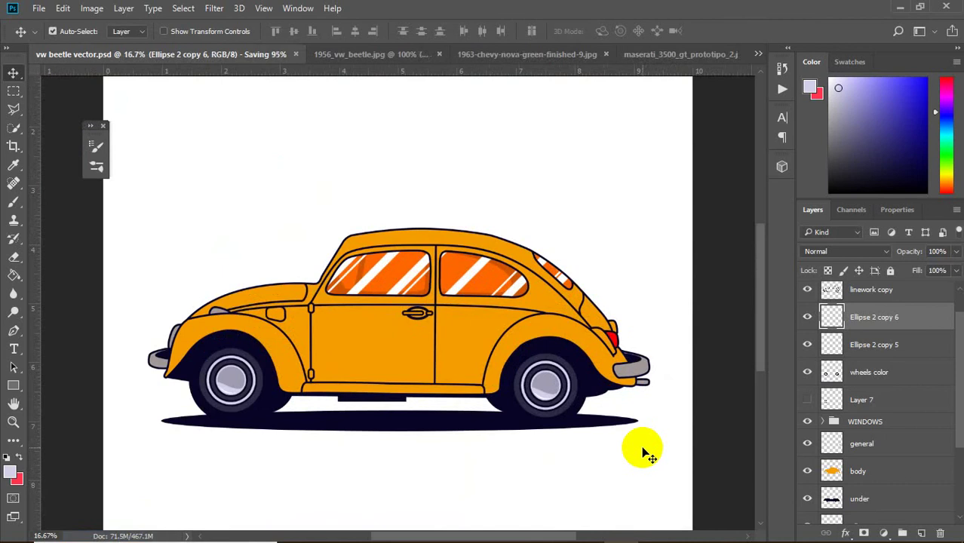
pyautogui.scroll(5, 633, 445)
# Add a new layer above body and trace the car body outline with the Pen.
pyautogui.click(857, 470)
pyautogui.hotkey('ctrl', 'shift', 'alt', 'n')
pyautogui.press('p')
pyautogui.click(274, 215)
pyautogui.click(164, 223)
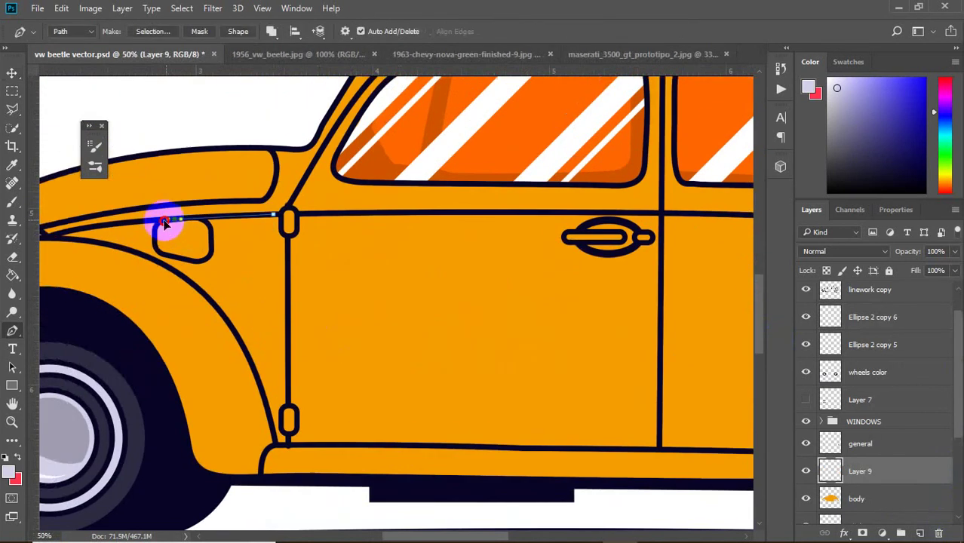
pyautogui.moveTo(65, 236); pyautogui.dragTo(45, 240)
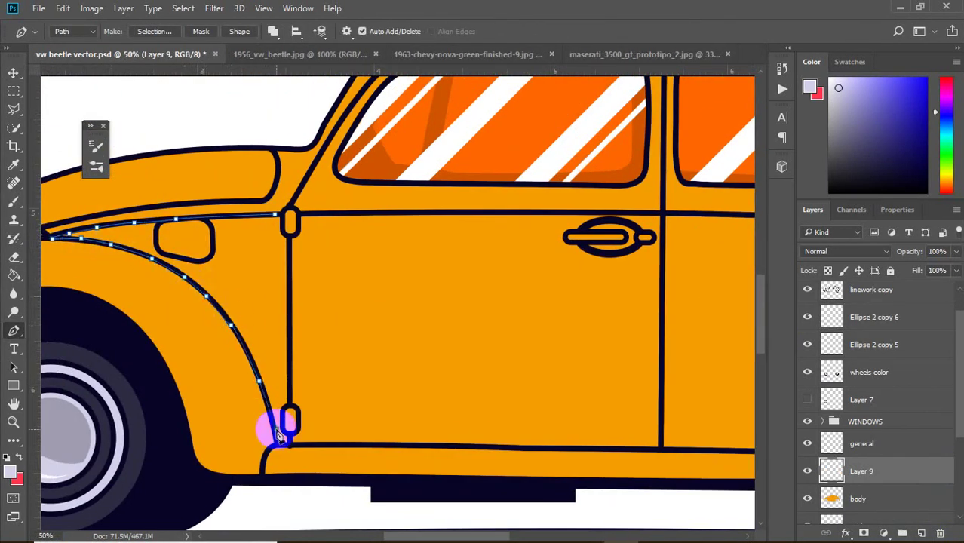
pyautogui.hscroll(7, 453, 377)
pyautogui.click(219, 443)
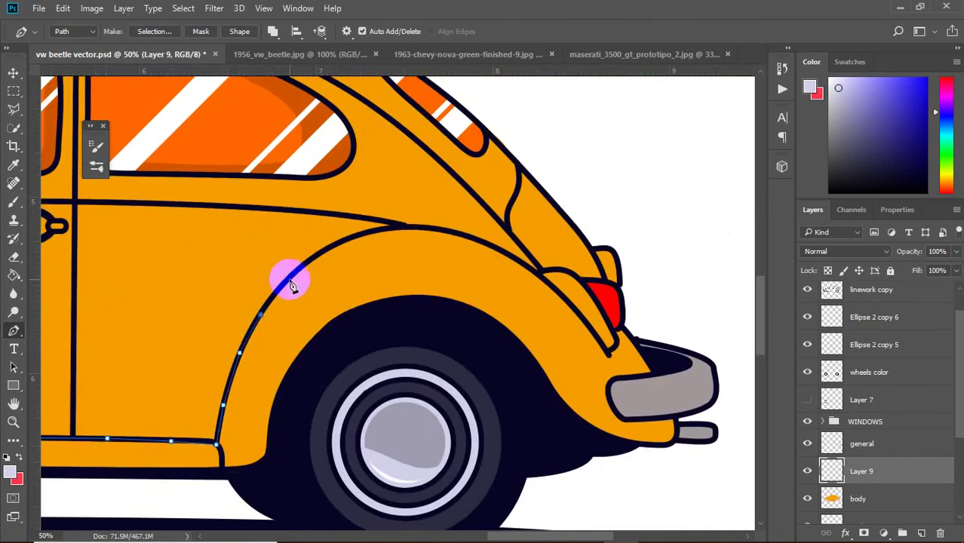
pyautogui.click(321, 217)
pyautogui.hscroll(-5, 503, 232)
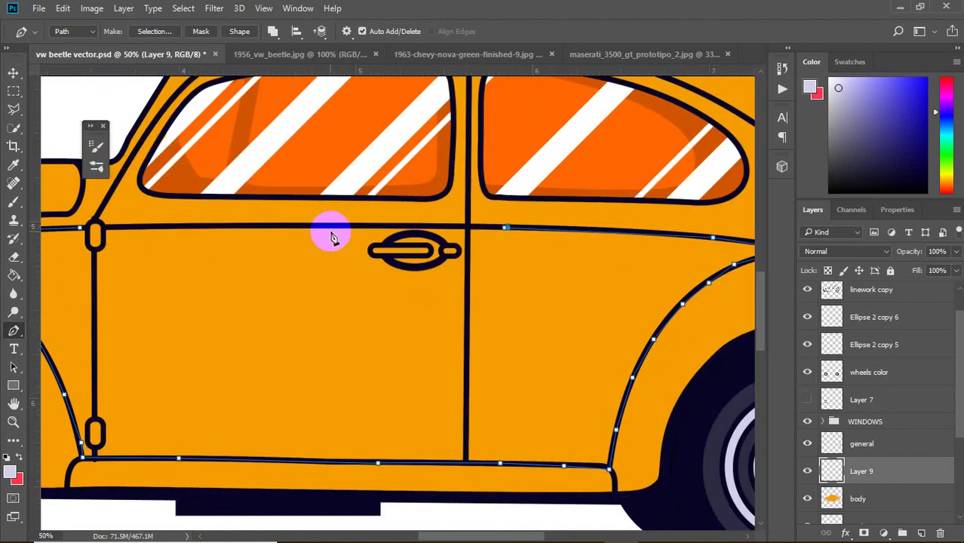
# Turn the body path into a selection, paint it red, then desaturate it to white.
pyautogui.hotkey('ctrl', 'Return')
pyautogui.hotkey('ctrl', '-')
pyautogui.press('b')
pyautogui.press('x')
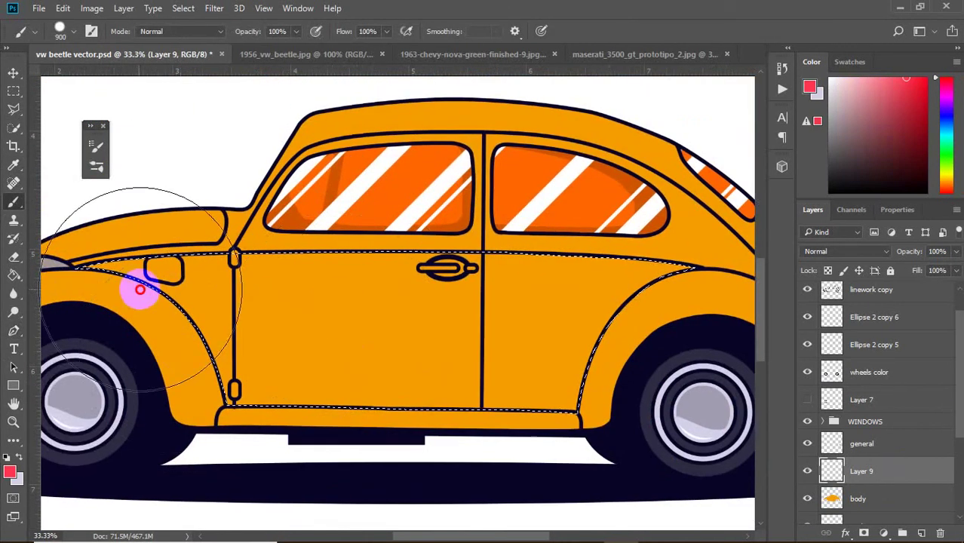
pyautogui.moveTo(139, 279)
pyautogui.mouseDown()
pyautogui.moveTo(553, 387)
pyautogui.moveTo(598, 333)
pyautogui.mouseUp()
pyautogui.press('v')
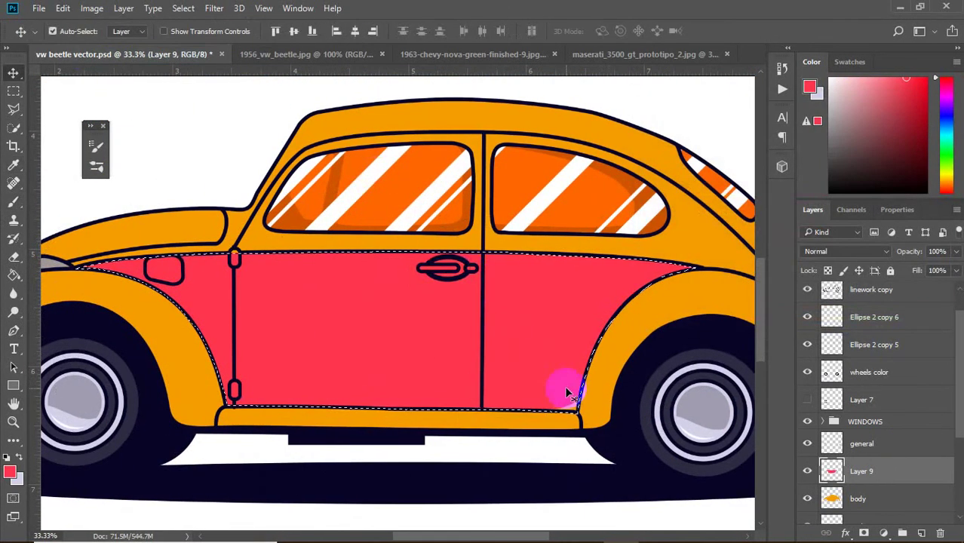
pyautogui.hotkey('ctrl', 'u')
pyautogui.moveTo(757, 261); pyautogui.dragTo(828, 261)
pyautogui.press('Return')
# Add a Gradient Overlay to Layer 9 and make a hidden duplicate of it.
pyautogui.doubleClick(921, 477)
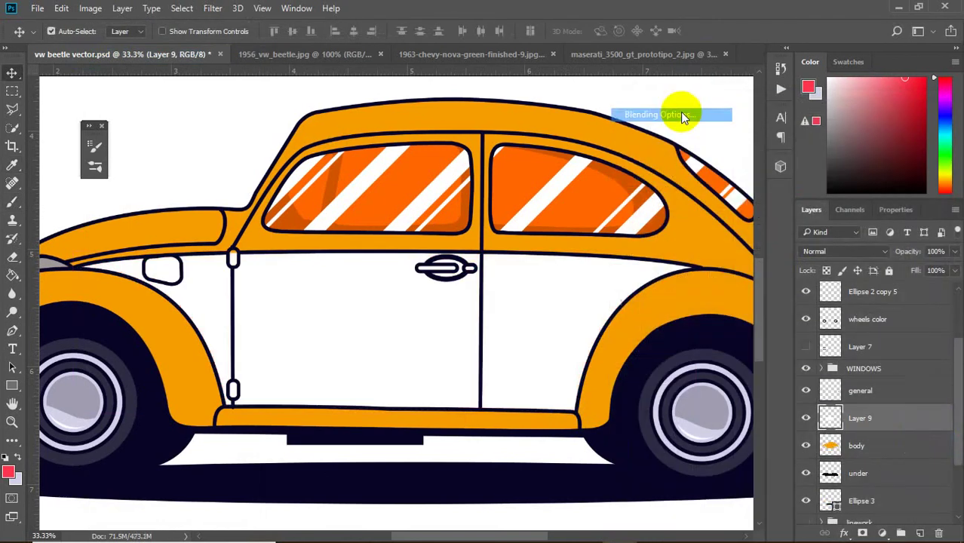
pyautogui.click(415, 326)
pyautogui.click(879, 140)
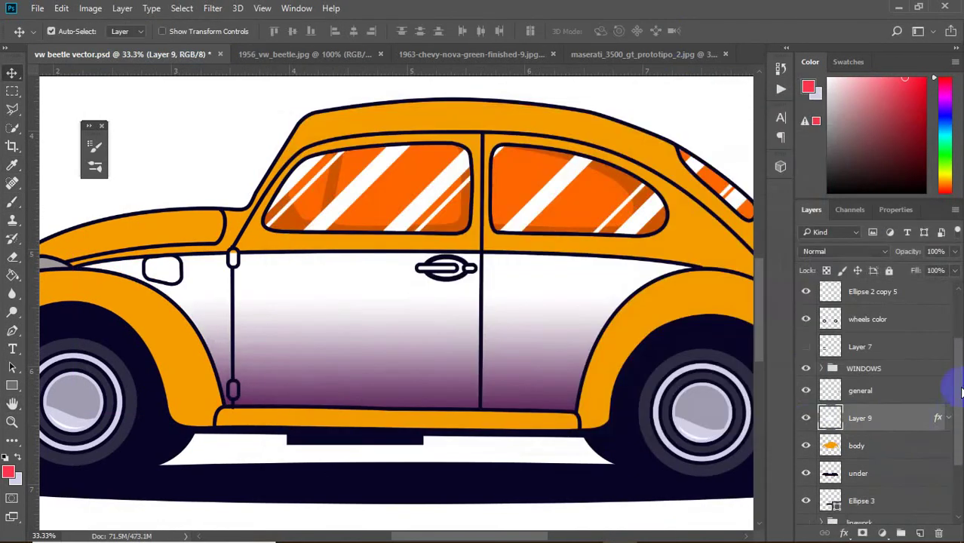
pyautogui.hotkey('ctrl', 'j')
pyautogui.click(806, 370)
pyautogui.click(860, 397)
# Try different blend modes on Layer 9's shading, returning it to Normal.
pyautogui.click(845, 258)
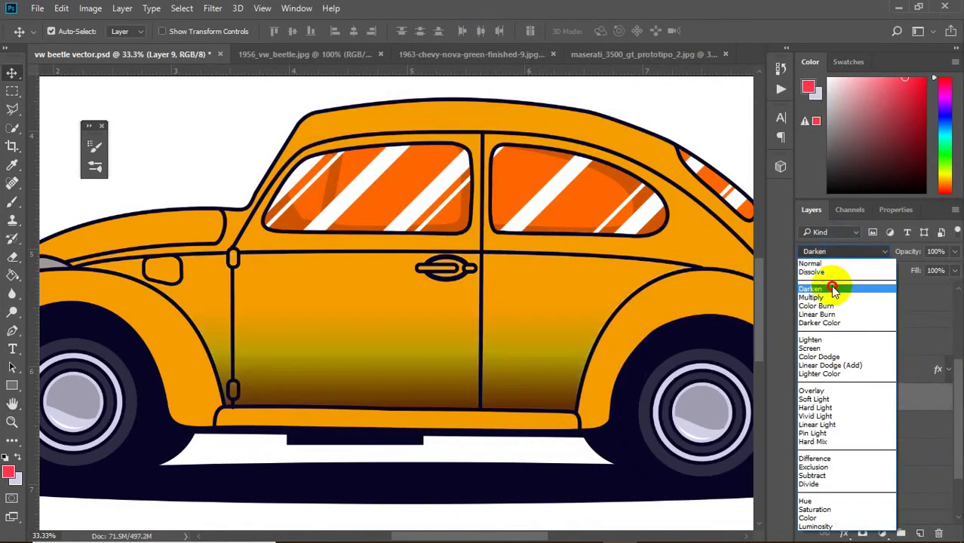
pyautogui.click(830, 308)
pyautogui.press('Down')
pyautogui.press('Down')
pyautogui.press('Down')
pyautogui.press('Down')
pyautogui.press('Down')
pyautogui.press('Down')
pyautogui.hotkey('ctrl', '-')
pyautogui.press('Up')
pyautogui.press('Up')
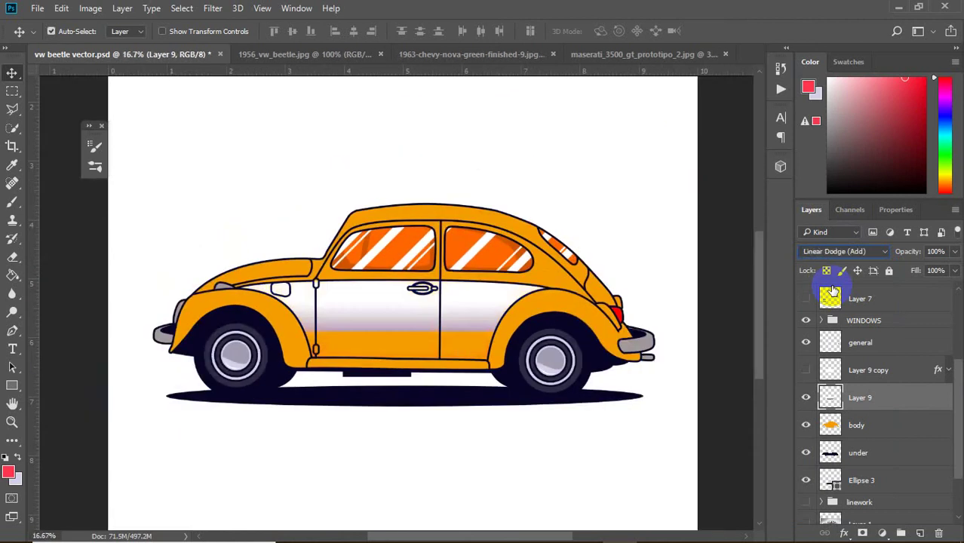
pyautogui.press('Up')
pyautogui.press('Up')
pyautogui.press('Up')
pyautogui.press('Up')
pyautogui.press('Up')
pyautogui.press('Up')
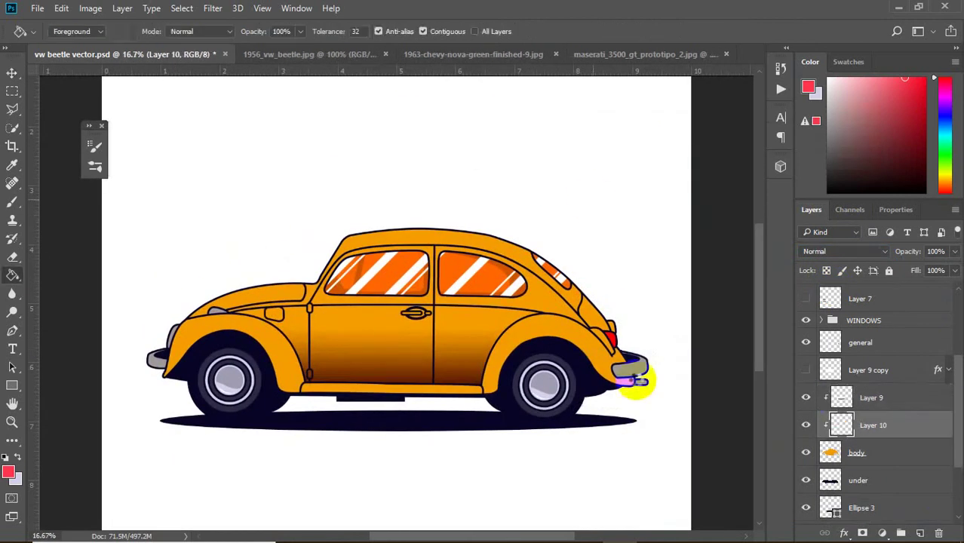
# Fill Layer 10, copy the gradient overlay onto it, and squeeze the gradient vertically around the car.
pyautogui.click(637, 381)
pyautogui.moveTo(883, 371); pyautogui.dragTo(905, 425)
pyautogui.press('b')
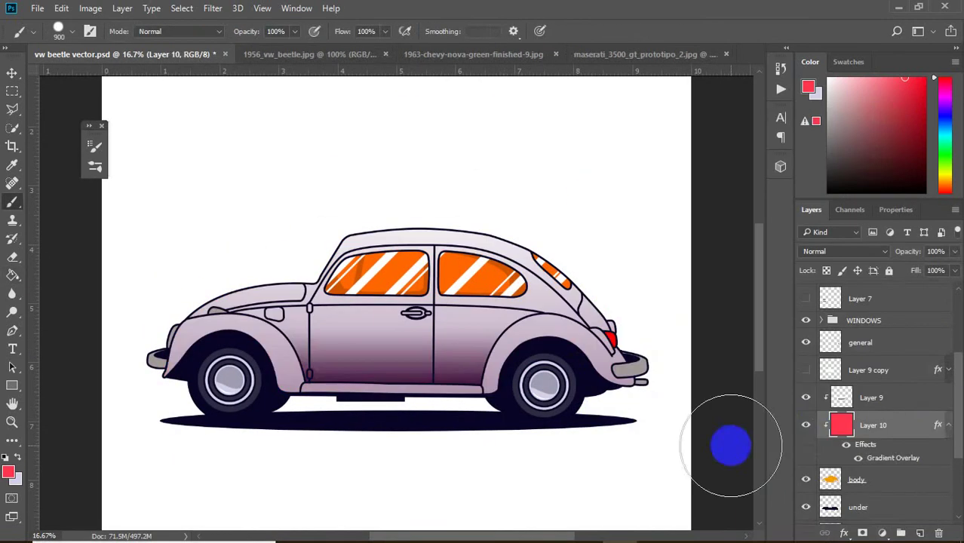
pyautogui.hotkey('ctrl', '-')
pyautogui.hotkey('ctrl', 't')
pyautogui.moveTo(396, 522); pyautogui.dragTo(395, 404)
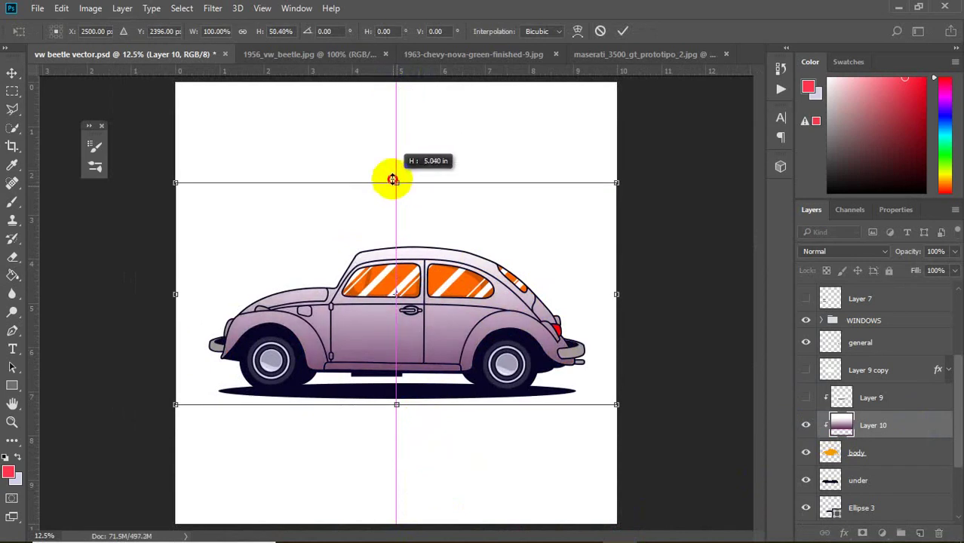
pyautogui.moveTo(395, 83); pyautogui.dragTo(394, 215)
pyautogui.moveTo(396, 405); pyautogui.dragTo(397, 382)
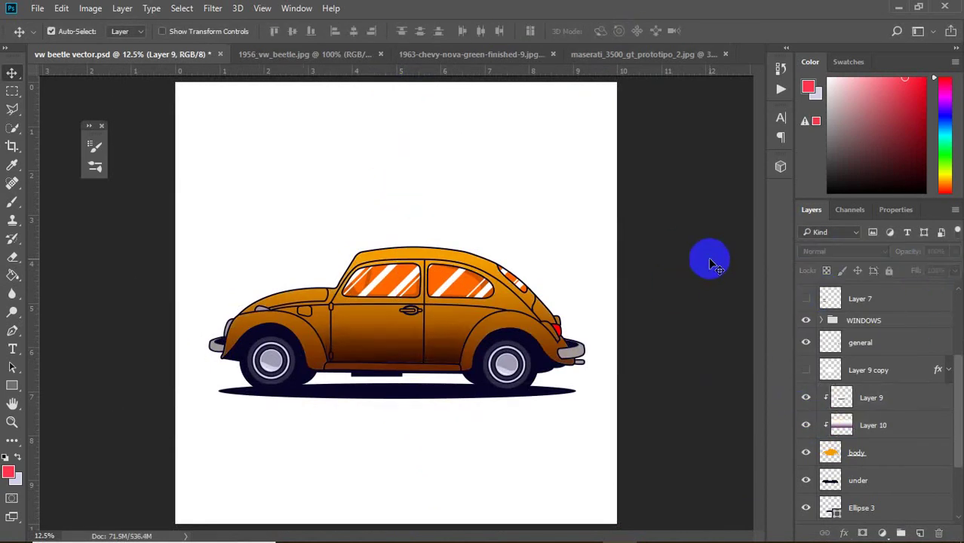
pyautogui.hotkey('ctrl', '+')
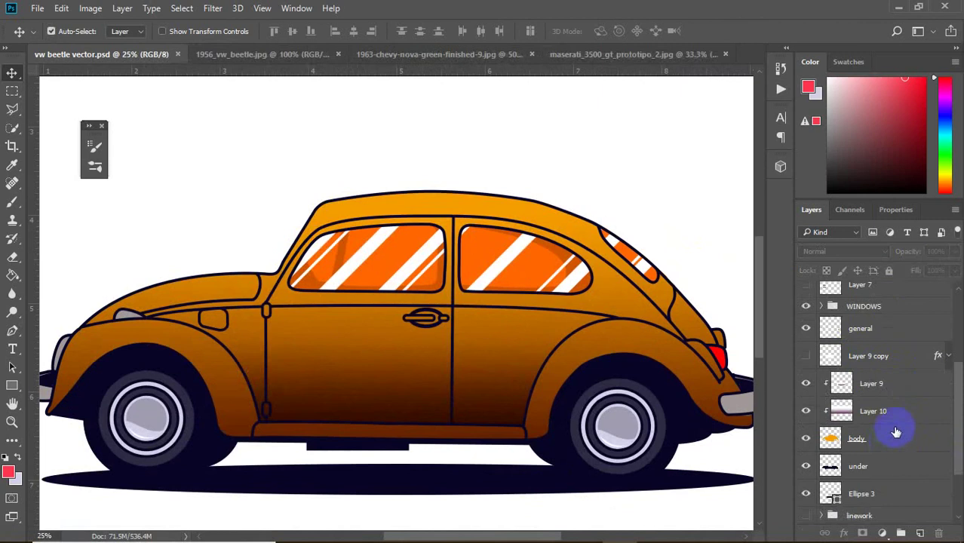
# Group the body colour layers into a group named 'color'.
pyautogui.hotkey('ctrl', 'g')
pyautogui.doubleClick(853, 361)
pyautogui.write('colo')
# Open overlay.jpg from the keep/fudge/overlays folder and bring it into the Beetle document.
pyautogui.click(878, 341)
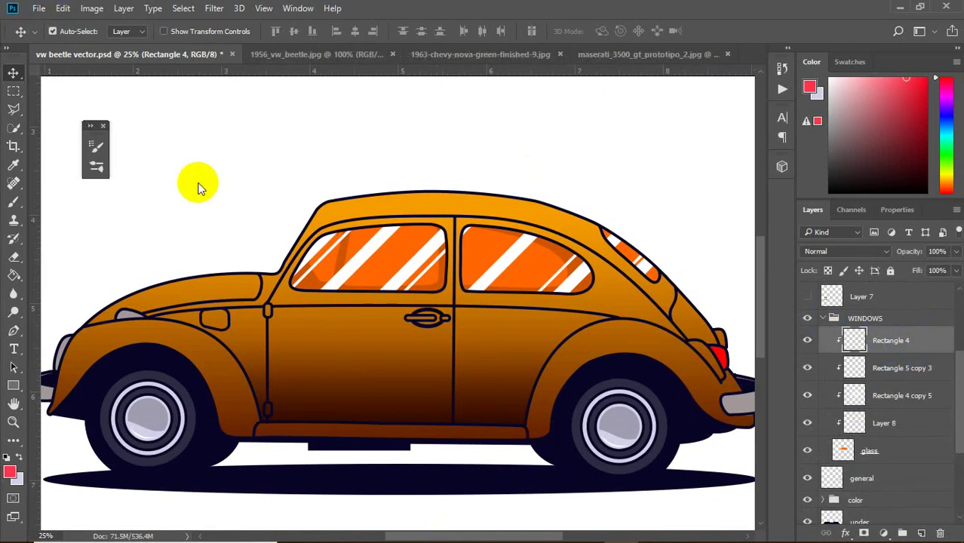
pyautogui.hotkey('ctrl', 'o')
pyautogui.doubleClick(159, 113)
pyautogui.doubleClick(239, 112)
pyautogui.doubleClick(246, 124)
pyautogui.click(246, 332)
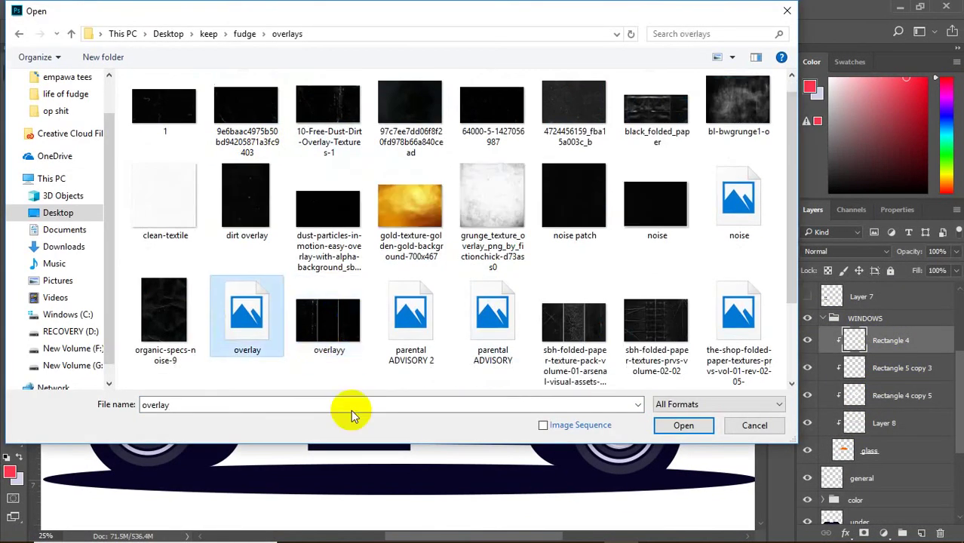
pyautogui.press('Return')
pyautogui.moveTo(340, 243)
pyautogui.mouseDown()
pyautogui.moveTo(351, 303)
pyautogui.moveTo(377, 263)
pyautogui.mouseUp()
# Clip the speckle texture to the windows and duplicate it for the other windows.
pyautogui.click(910, 421)
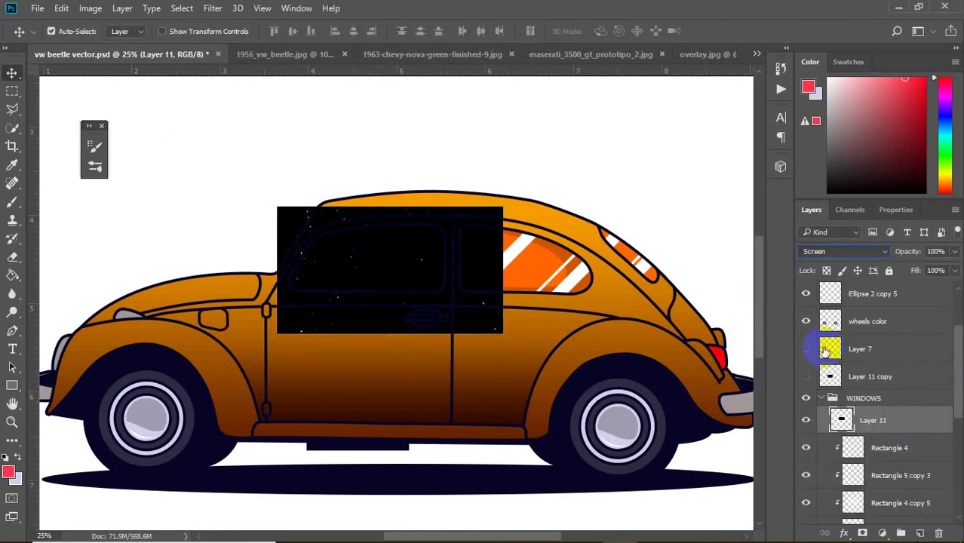
pyautogui.moveTo(826, 351); pyautogui.dragTo(889, 446)
pyautogui.click(804, 251)
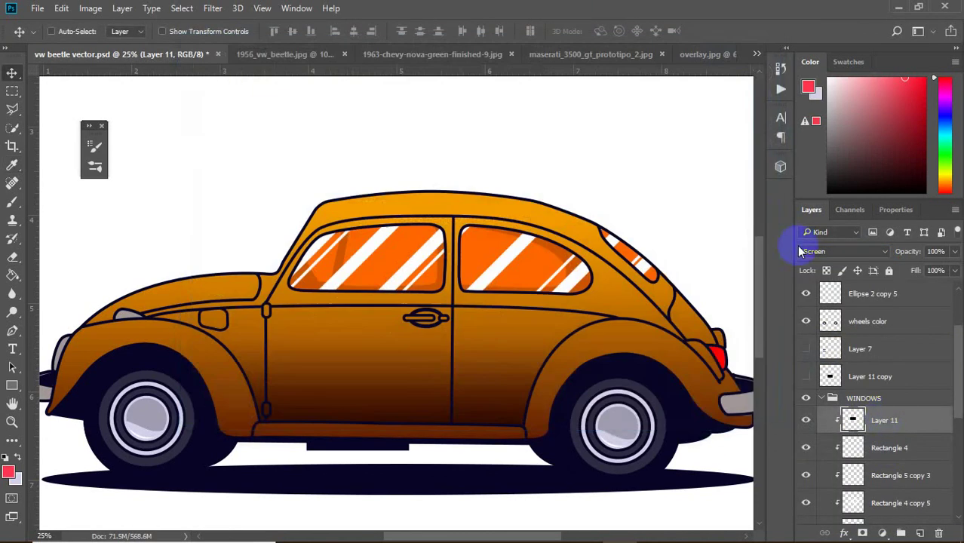
pyautogui.moveTo(482, 264); pyautogui.dragTo(495, 269)
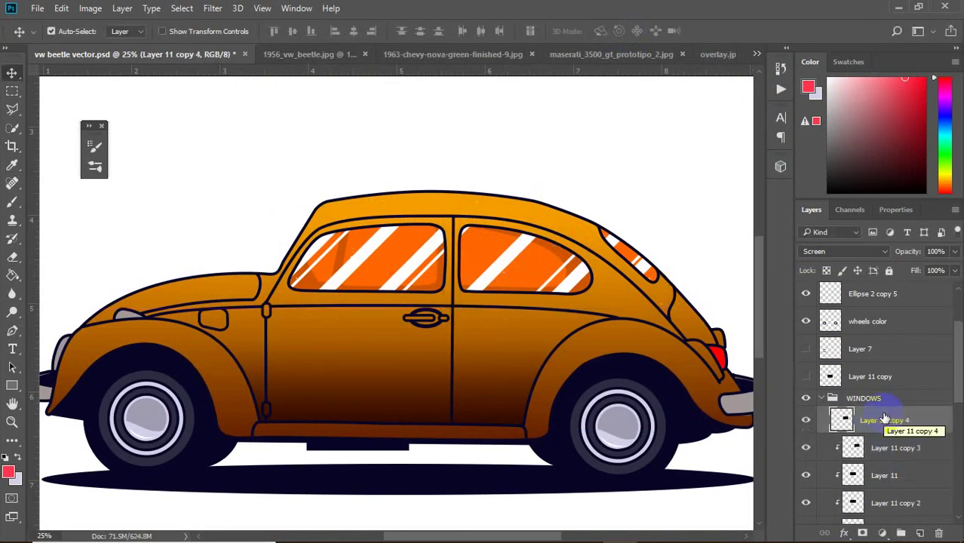
pyautogui.click(619, 31)
pyautogui.click(821, 398)
pyautogui.click(878, 376)
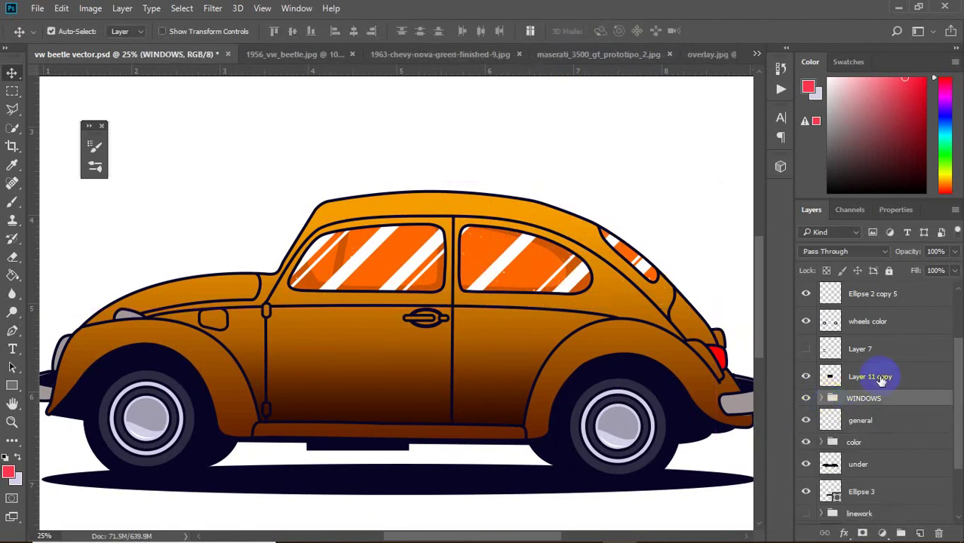
# Stretch the Layer 11 copy speckles over the whole car and set it to Multiply.
pyautogui.hotkey('ctrl', '-')
pyautogui.hotkey('ctrl', 't')
pyautogui.moveTo(280, 322)
pyautogui.mouseDown()
pyautogui.moveTo(469, 366)
pyautogui.moveTo(587, 437)
pyautogui.mouseUp()
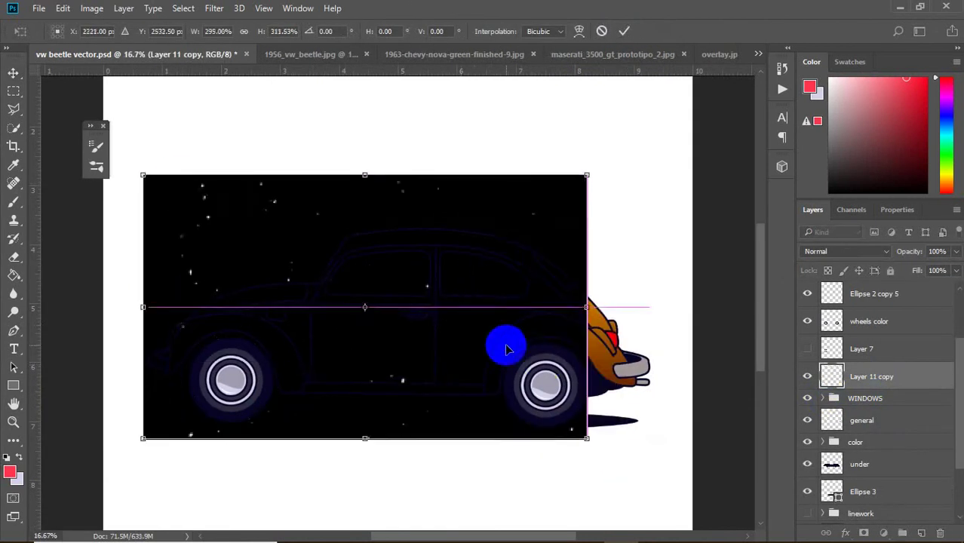
pyautogui.click(624, 31)
pyautogui.hotkey('shift', 'alt', 'm')
pyautogui.scroll(-1, 957, 392)
pyautogui.scroll(-1, 900, 361)
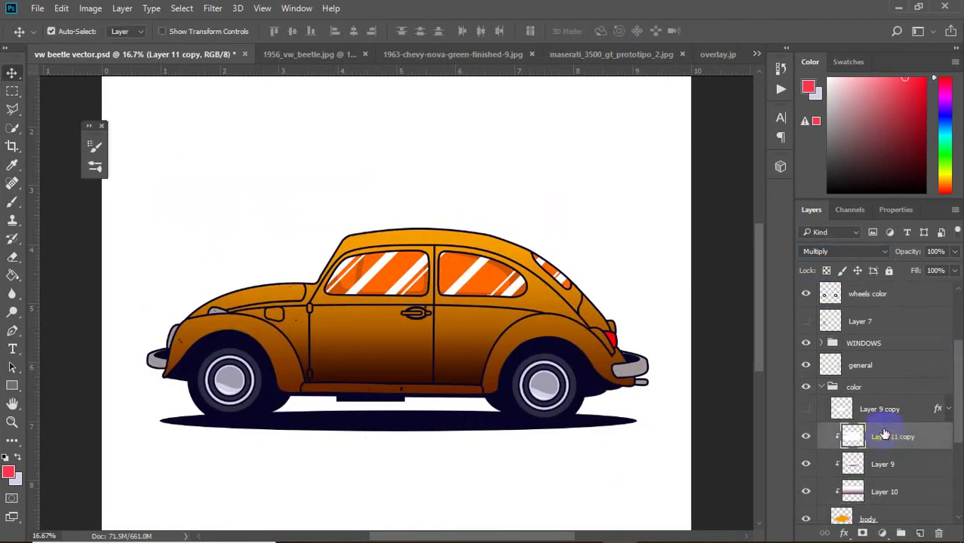
# Add a horizontally flipped speckle copy in Color Dodge mode and adjust it with Levels.
pyautogui.hotkey('ctrl', 'j')
pyautogui.hotkey('ctrl', 't')
pyautogui.rightClick(370, 355)
pyautogui.click(400, 343)
pyautogui.moveTo(593, 226); pyautogui.dragTo(575, 235)
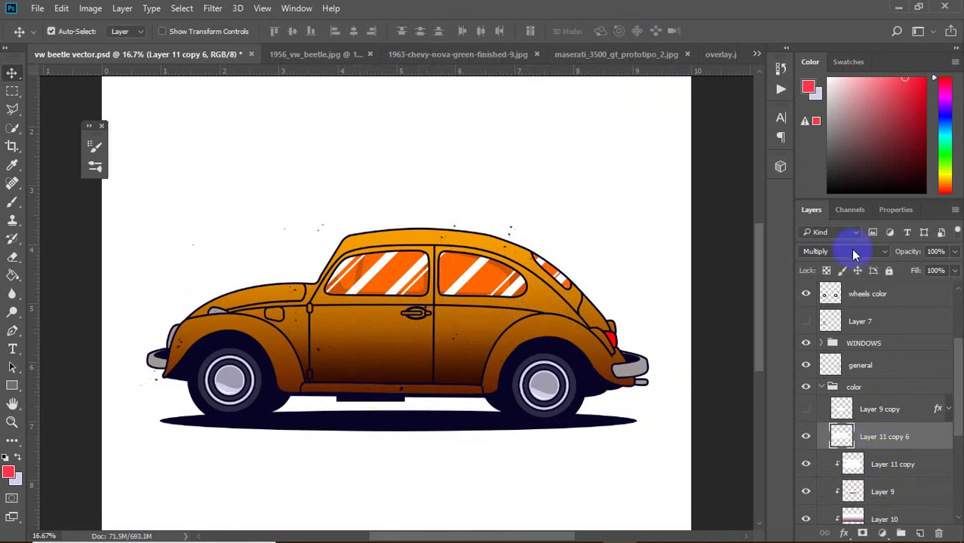
pyautogui.click(855, 254)
pyautogui.click(818, 349)
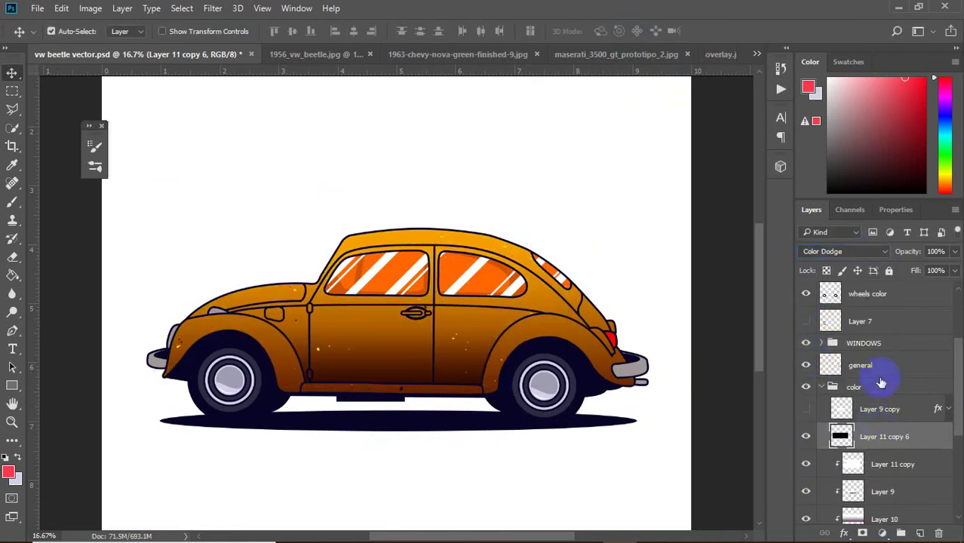
pyautogui.hotkey('ctrl', 'l')
pyautogui.click(800, 183)
# Show the Background copy layer and give it a yellow Color Overlay style.
pyautogui.press('v')
pyautogui.click(667, 373)
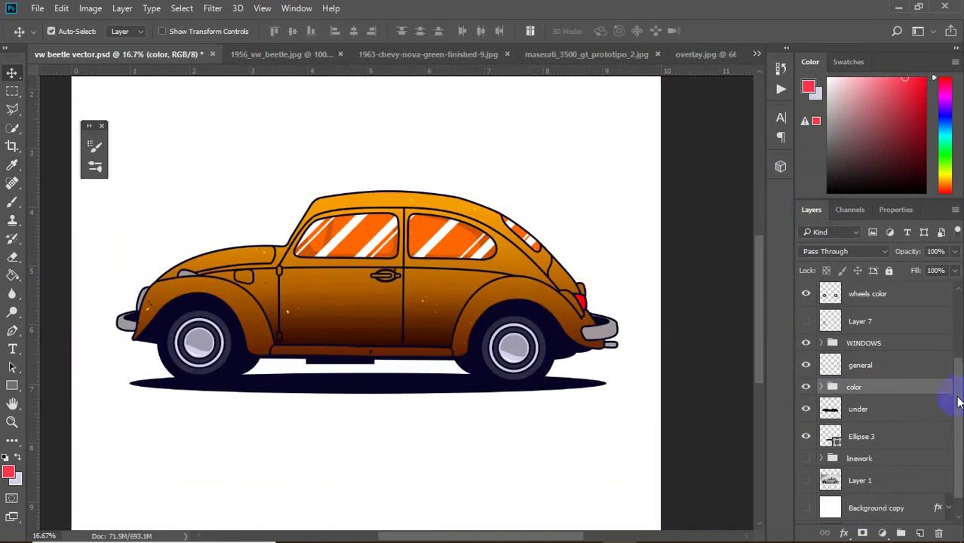
pyautogui.scroll(-1, 958, 402)
pyautogui.click(805, 483)
pyautogui.doubleClick(905, 483)
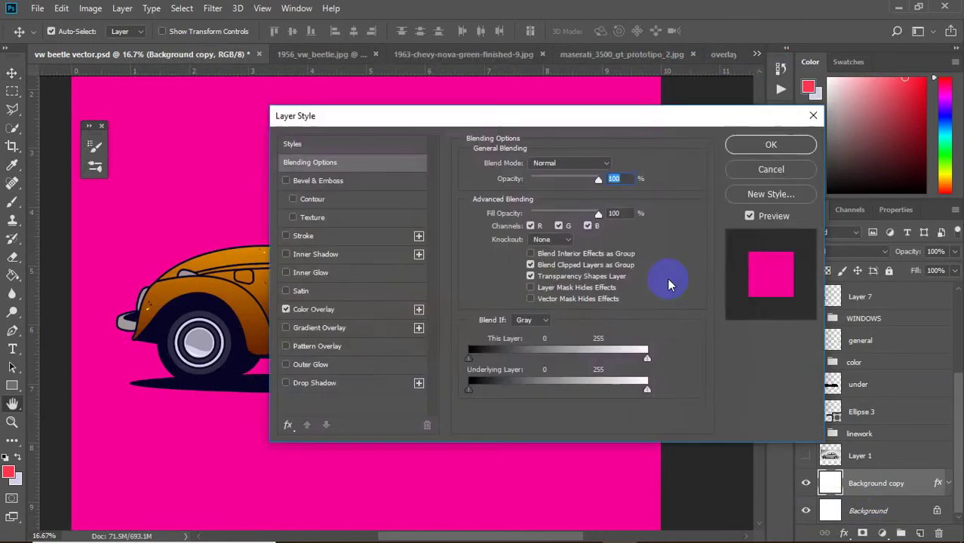
pyautogui.click(313, 309)
pyautogui.click(603, 165)
pyautogui.moveTo(769, 313); pyautogui.dragTo(767, 302)
pyautogui.click(898, 141)
pyautogui.press('Return')
pyautogui.hotkey('ctrl', '-')
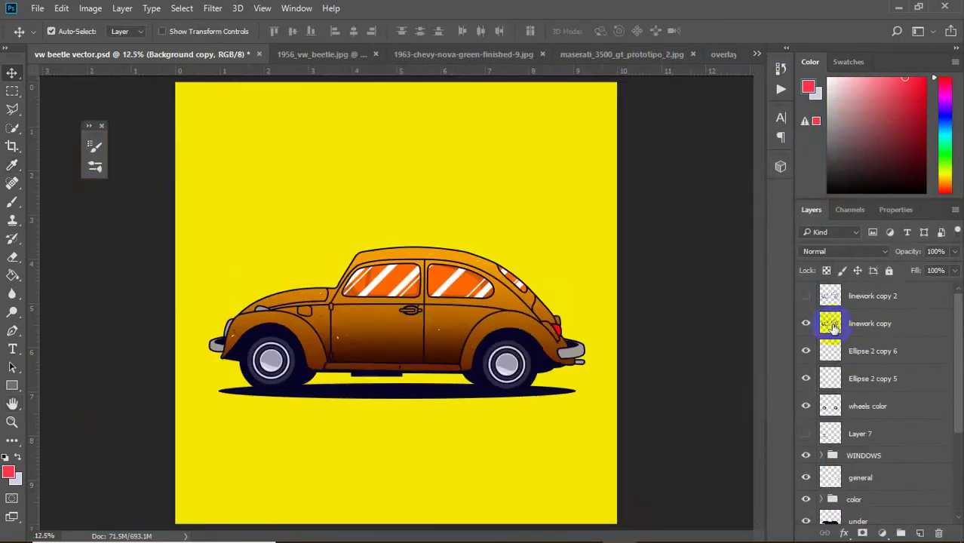